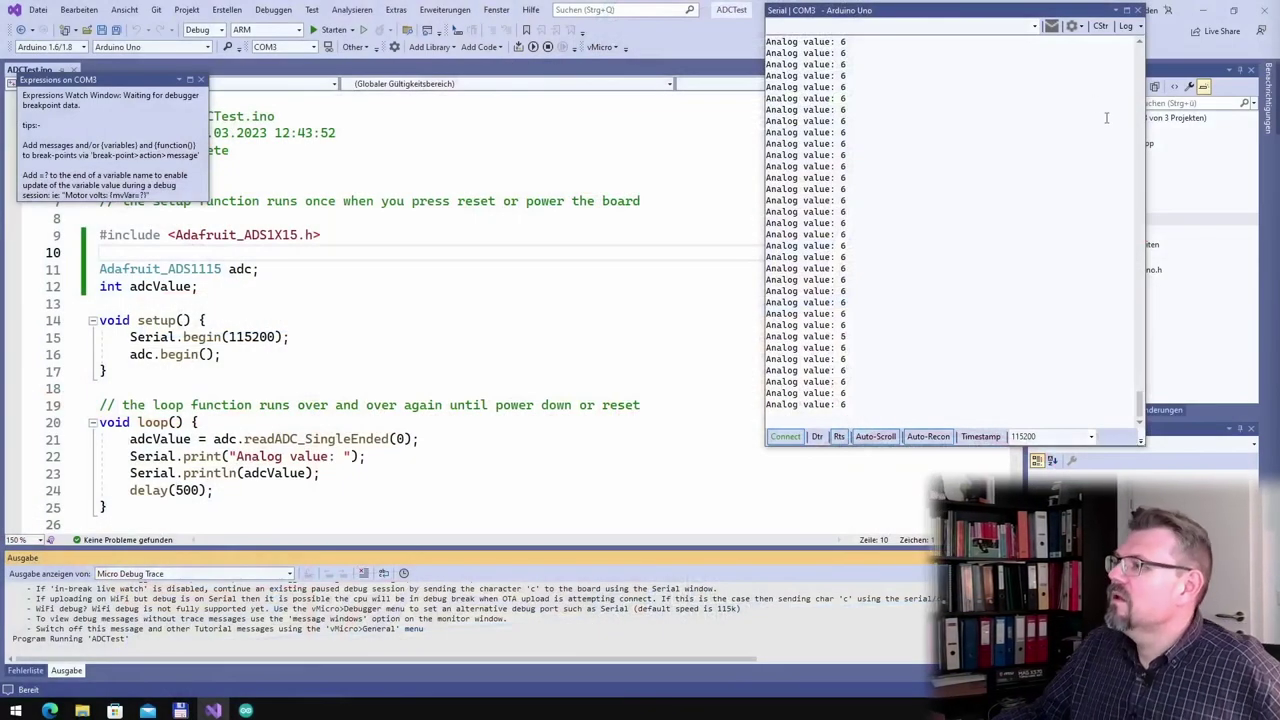
# Step: Close the serial monitor and add the user-installed DS18B20Temperatures library to the sketch below its header comment
pyautogui.click(1137, 10)
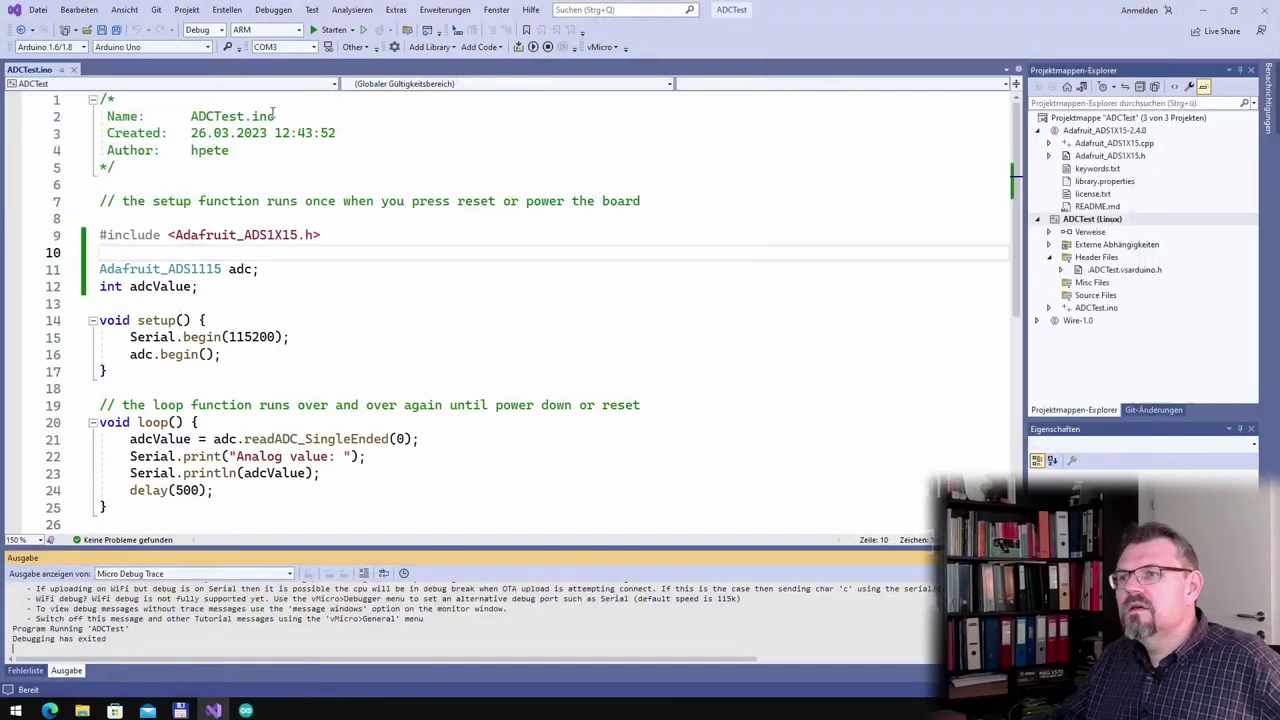
pyautogui.click(335, 231)
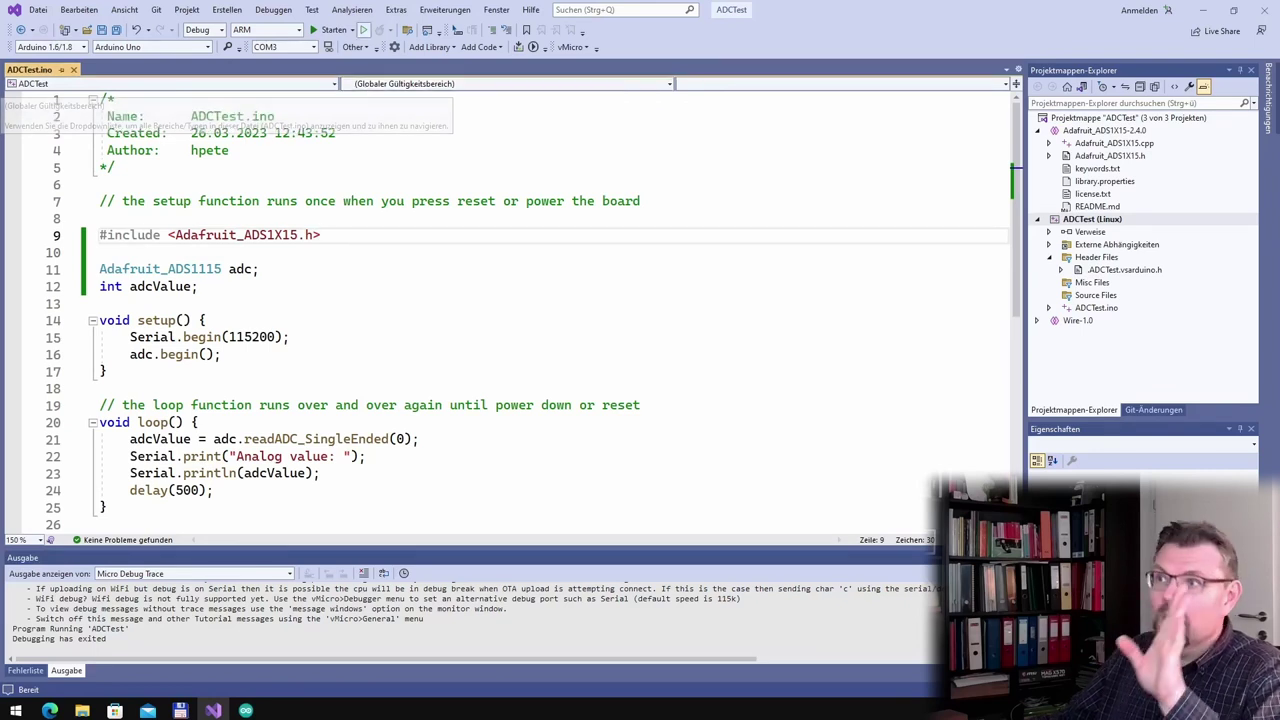
pyautogui.click(453, 49)
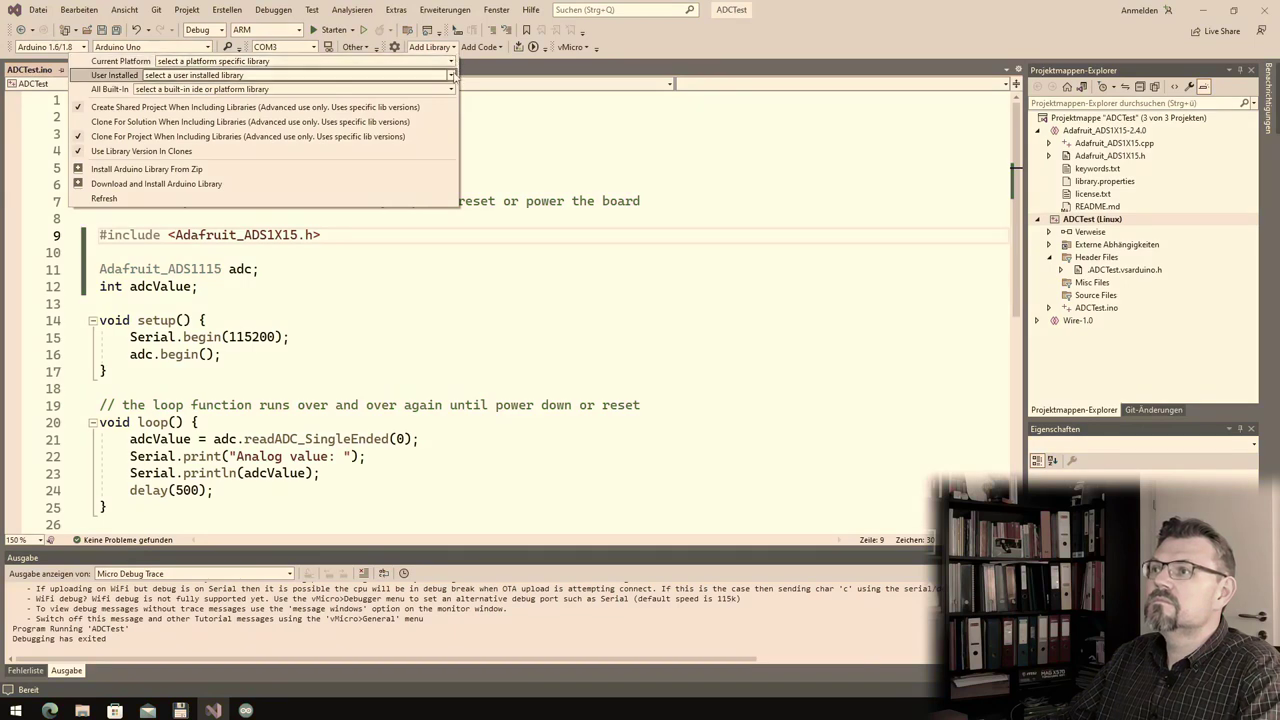
pyautogui.click(290, 75)
pyautogui.click(238, 215)
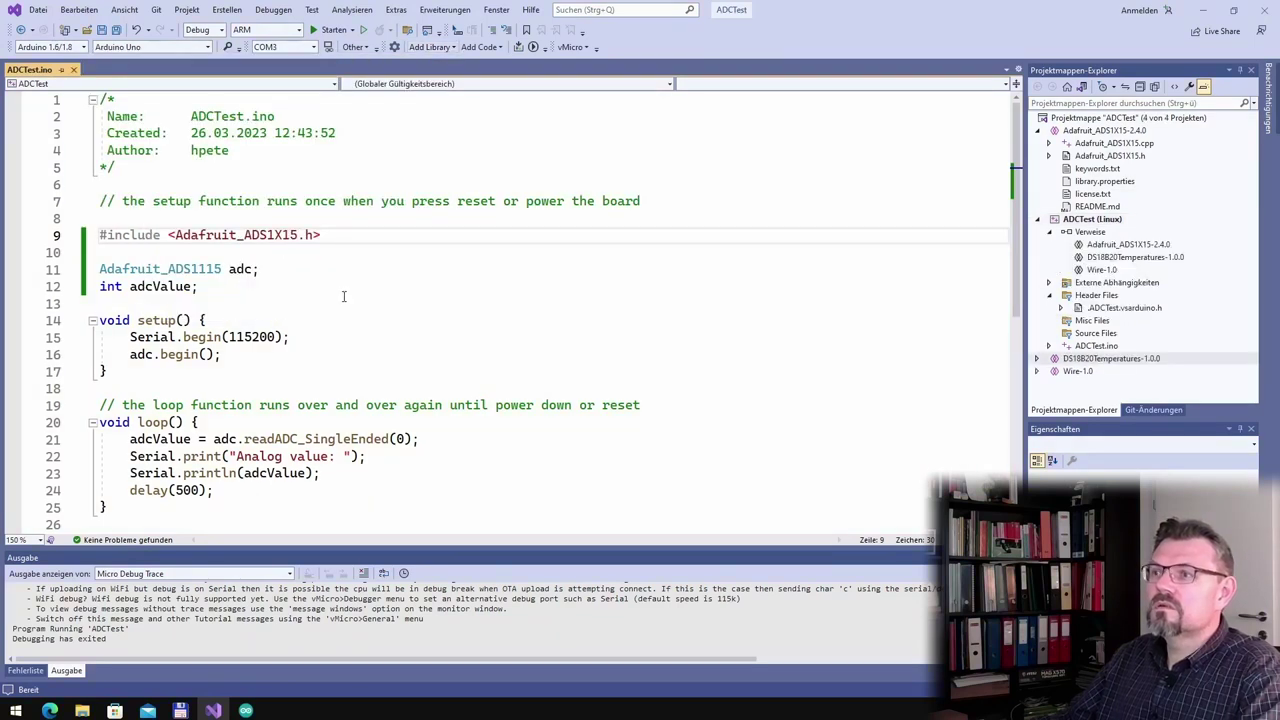
# Step: Declare a TempSensors object named tempSensors on a new line below the adc declaration
pyautogui.click(274, 288)
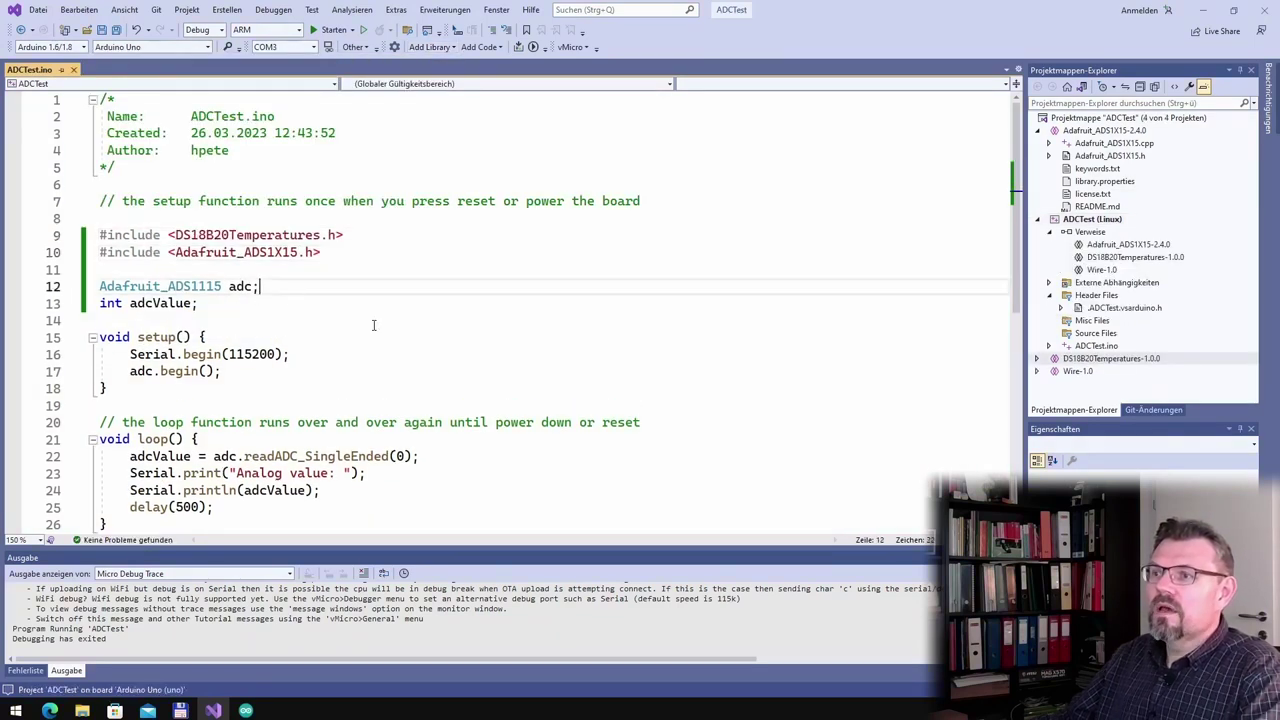
pyautogui.press('Return')
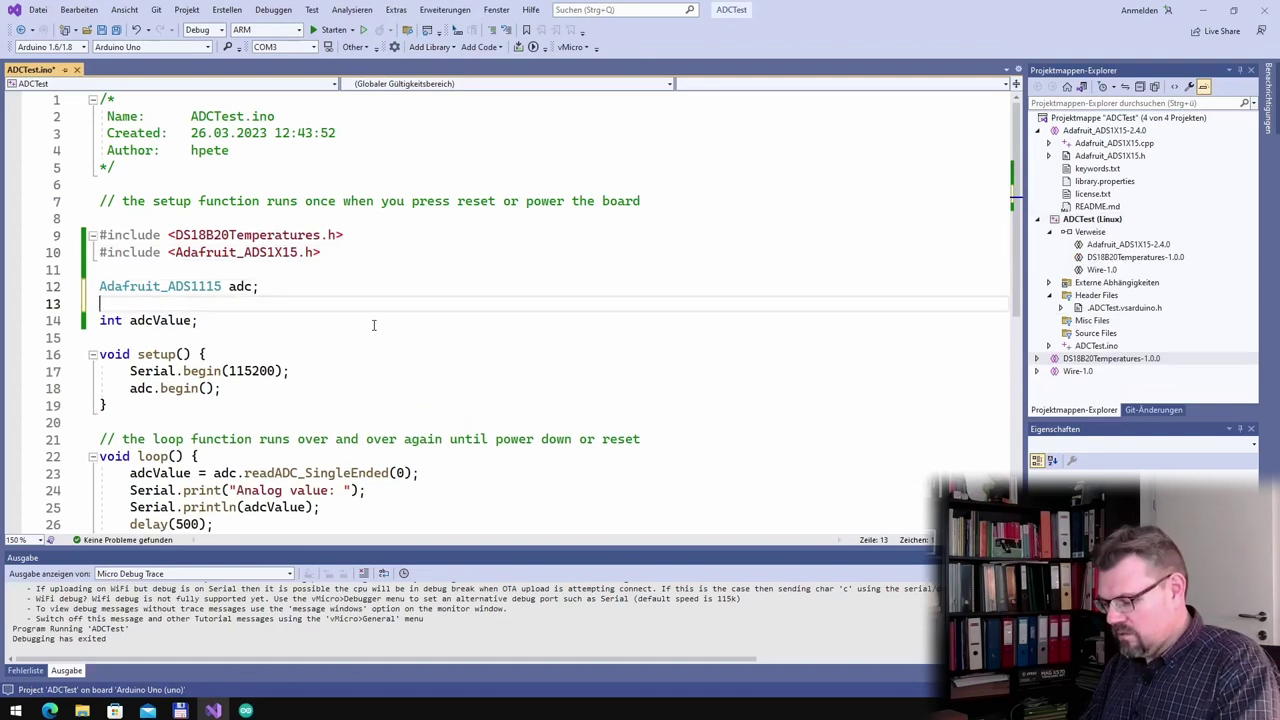
pyautogui.write('Temp')
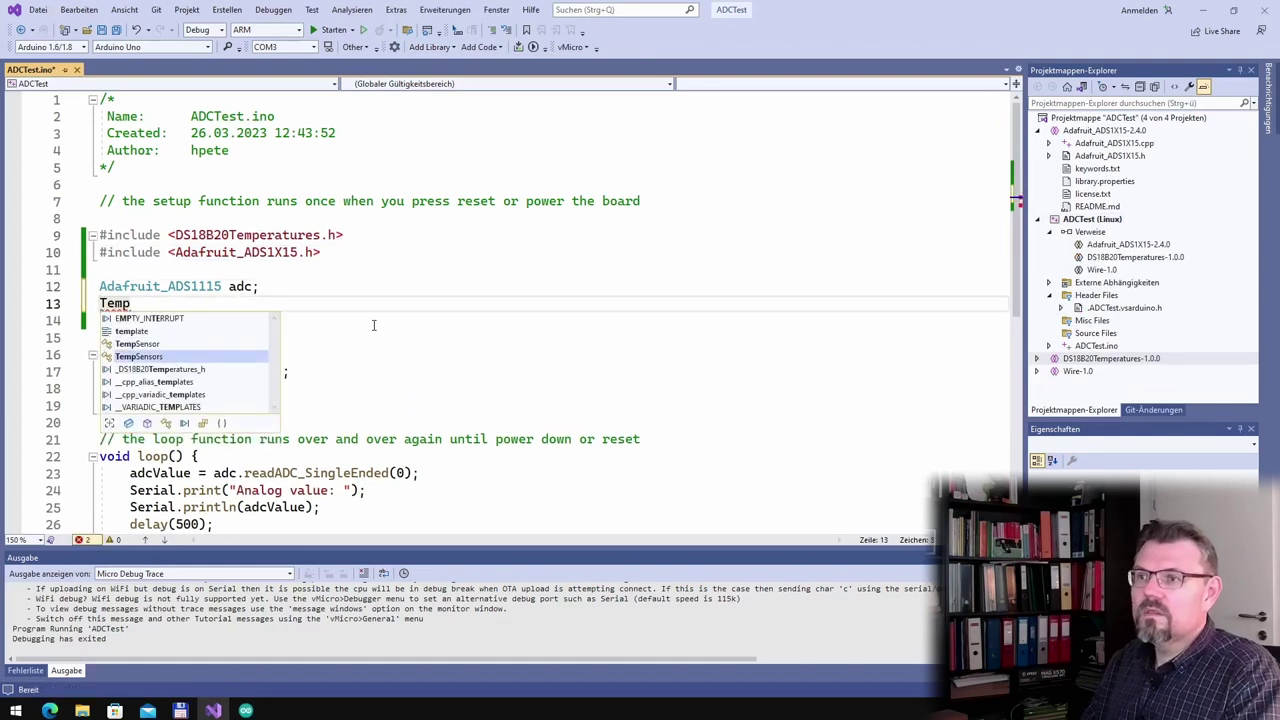
pyautogui.press('Tab')
pyautogui.write('tempSenso')
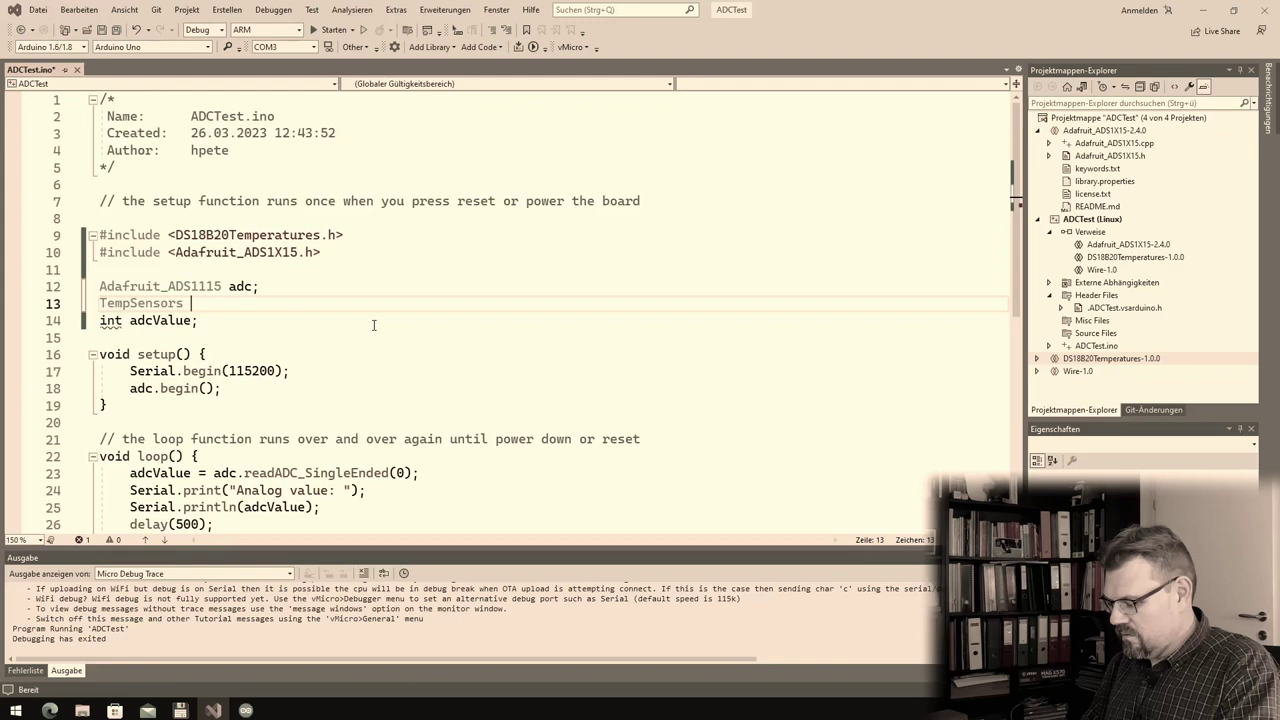
pyautogui.press('BackSpace')
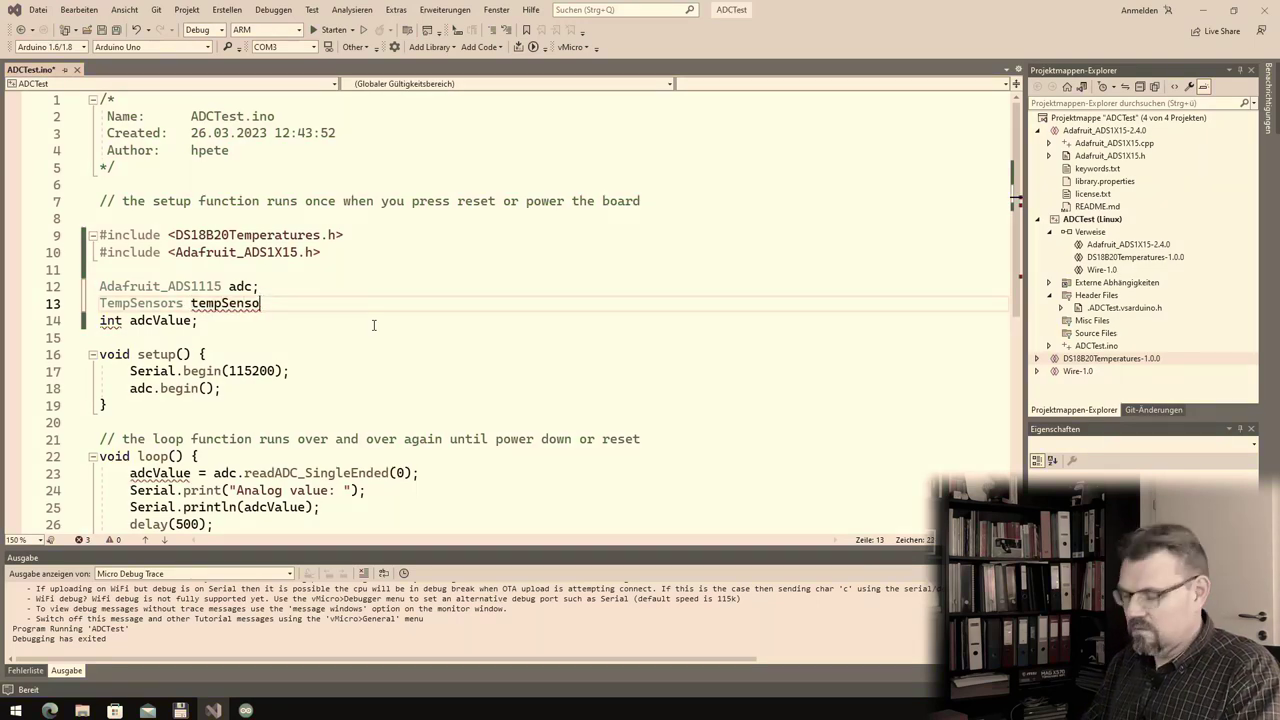
pyautogui.write('rs;')
pyautogui.press('Left')
pyautogui.write('(')
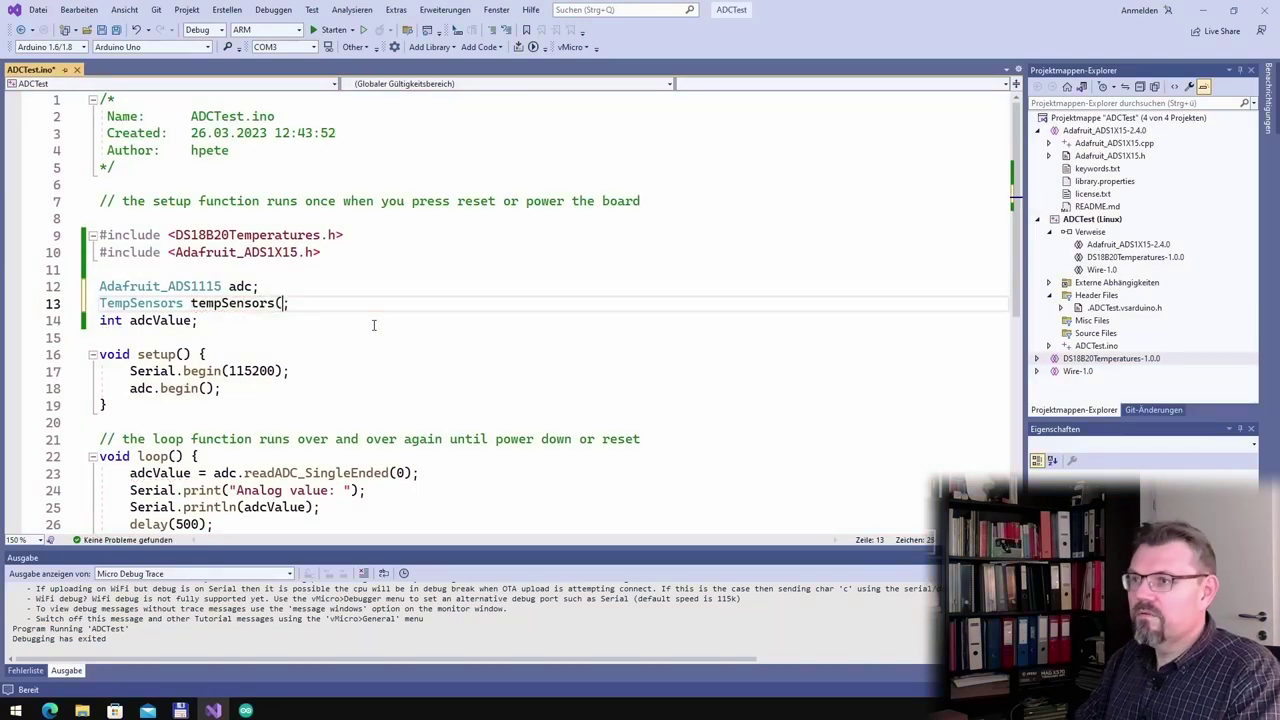
pyautogui.press('Delete')
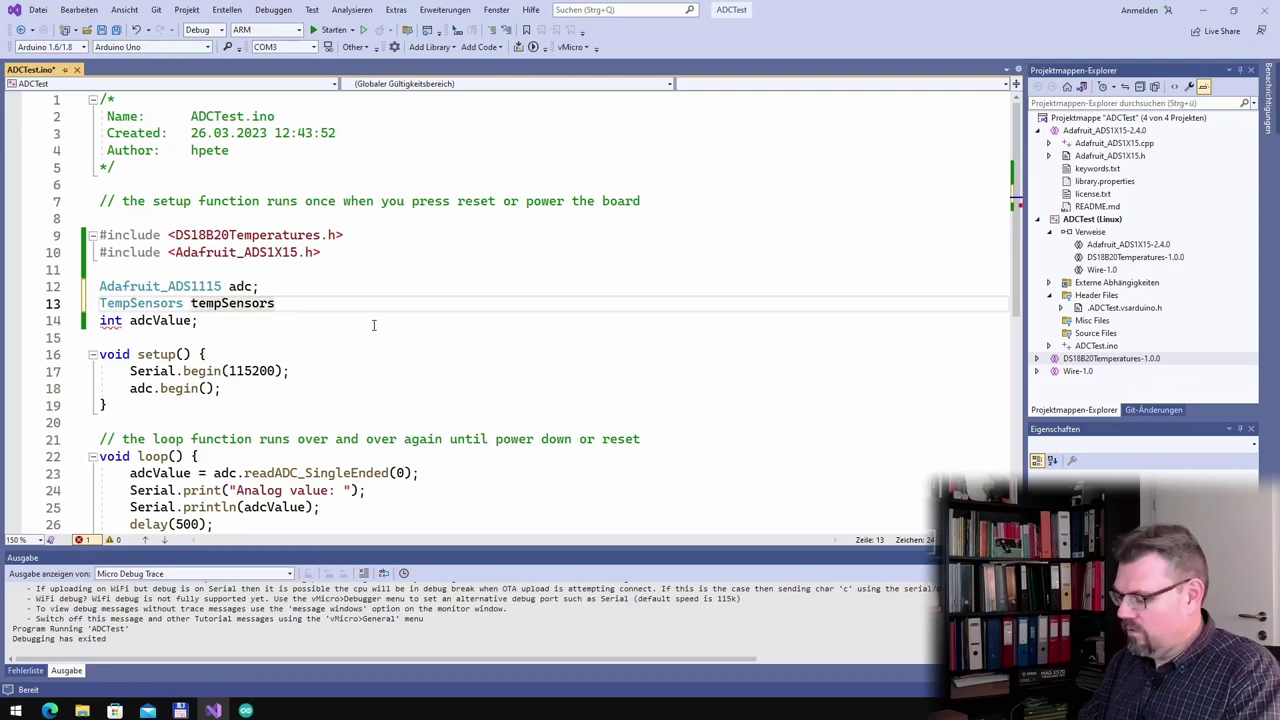
# Step: Complete the tempSensors declaration with the constructor arguments 2, 12 and &Serial
pyautogui.write('(')
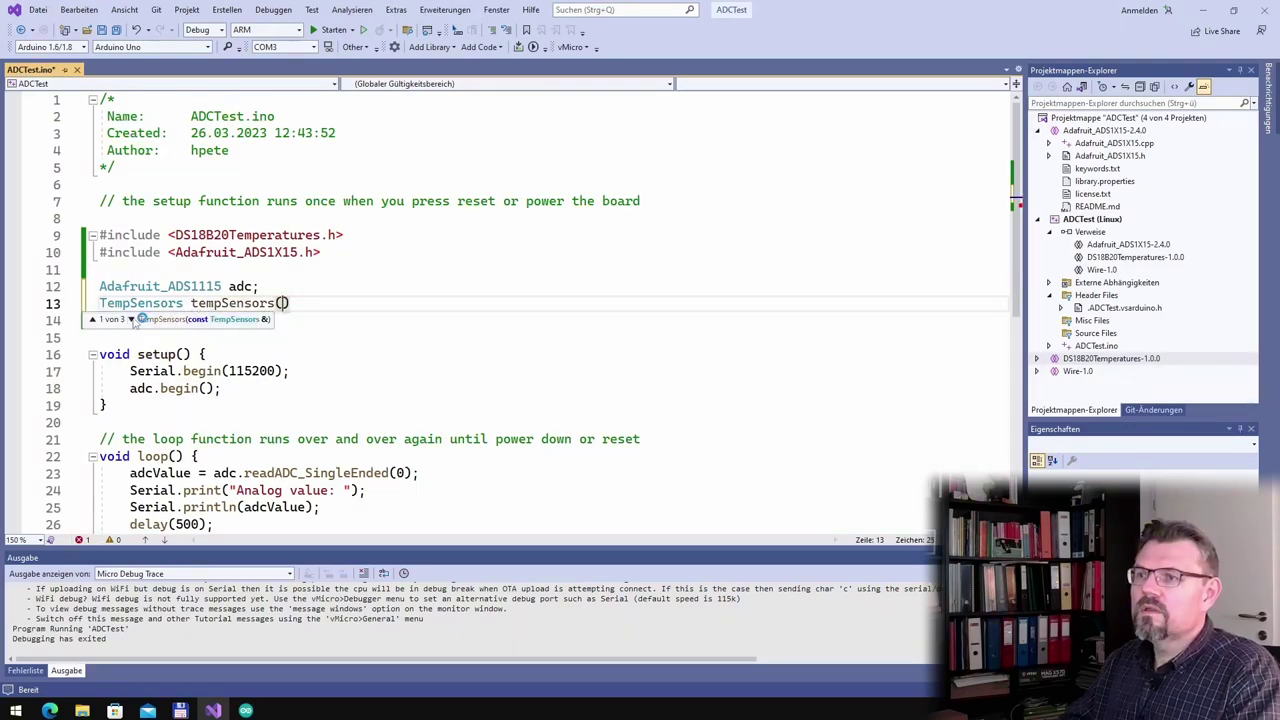
pyautogui.click(131, 319)
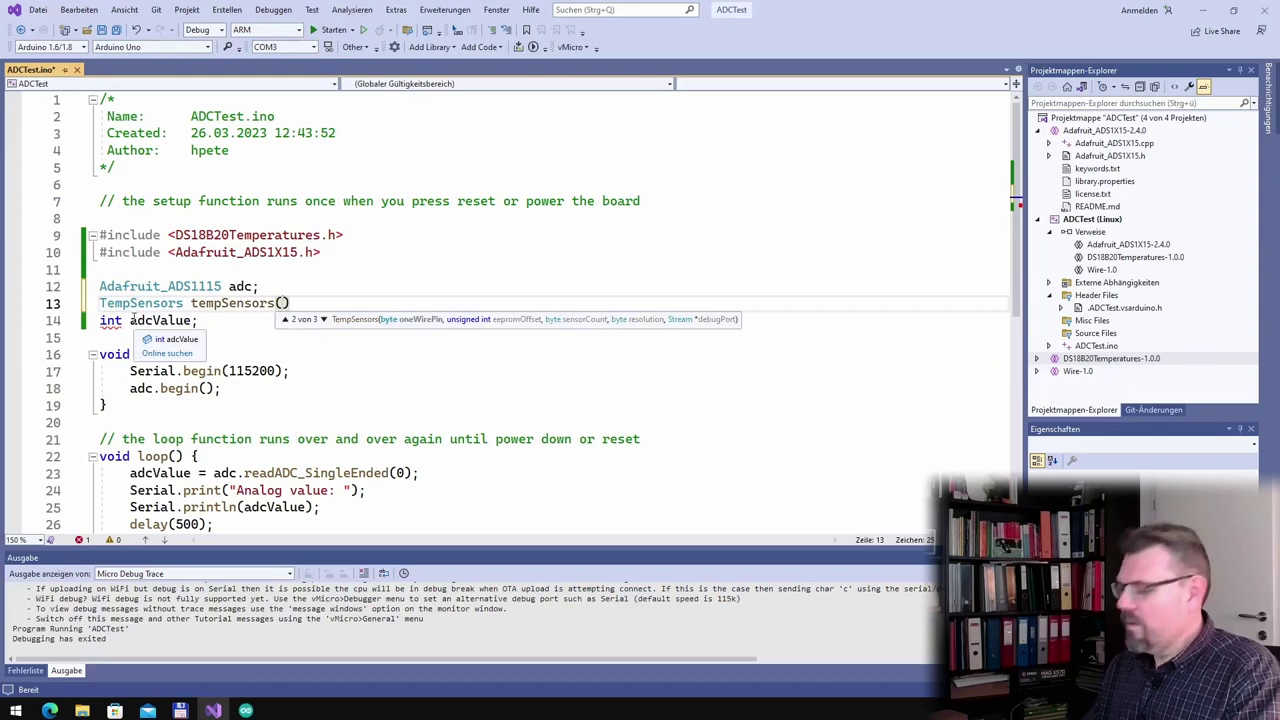
pyautogui.write('2')
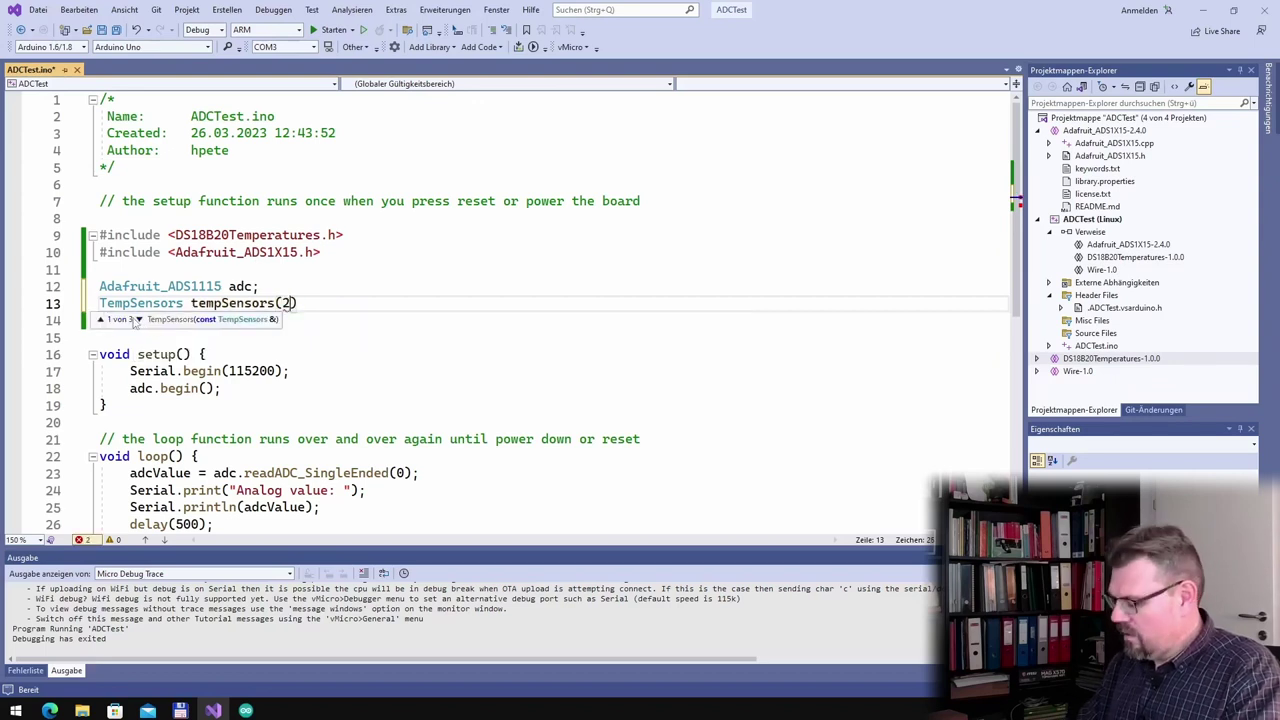
pyautogui.write(', ')
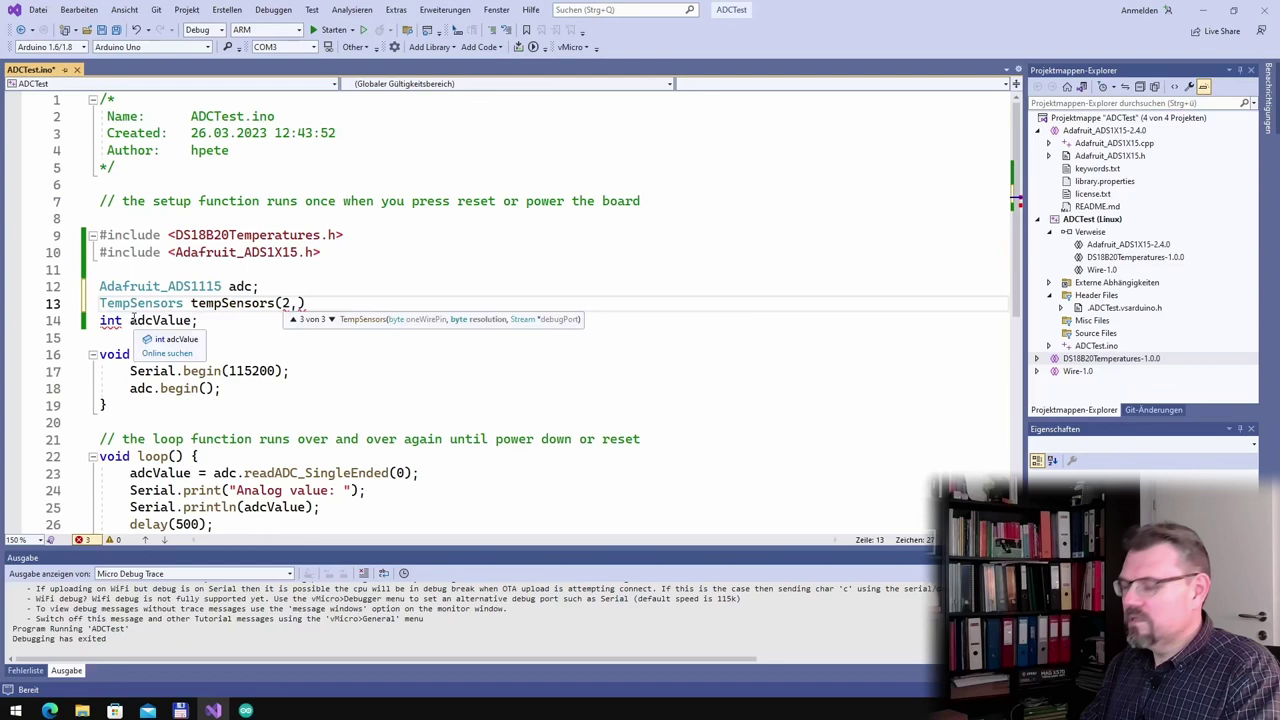
pyautogui.write('12')
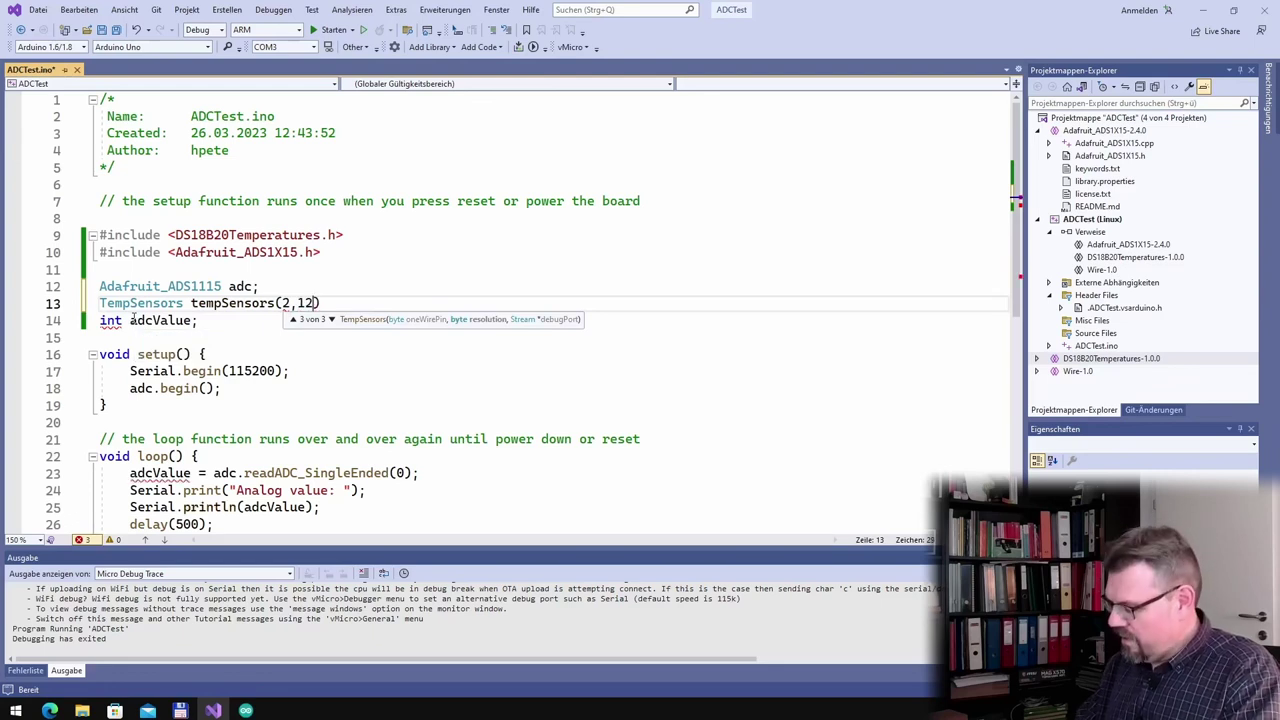
pyautogui.write(', &')
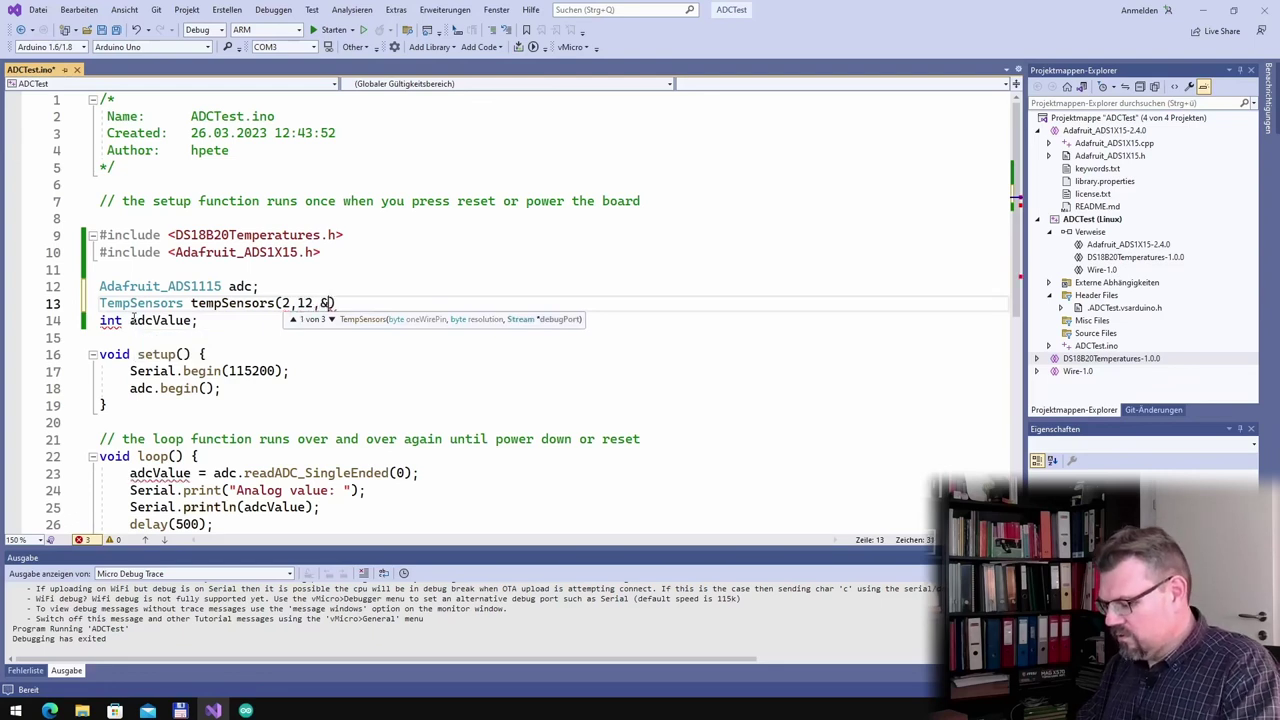
pyautogui.write('Seria')
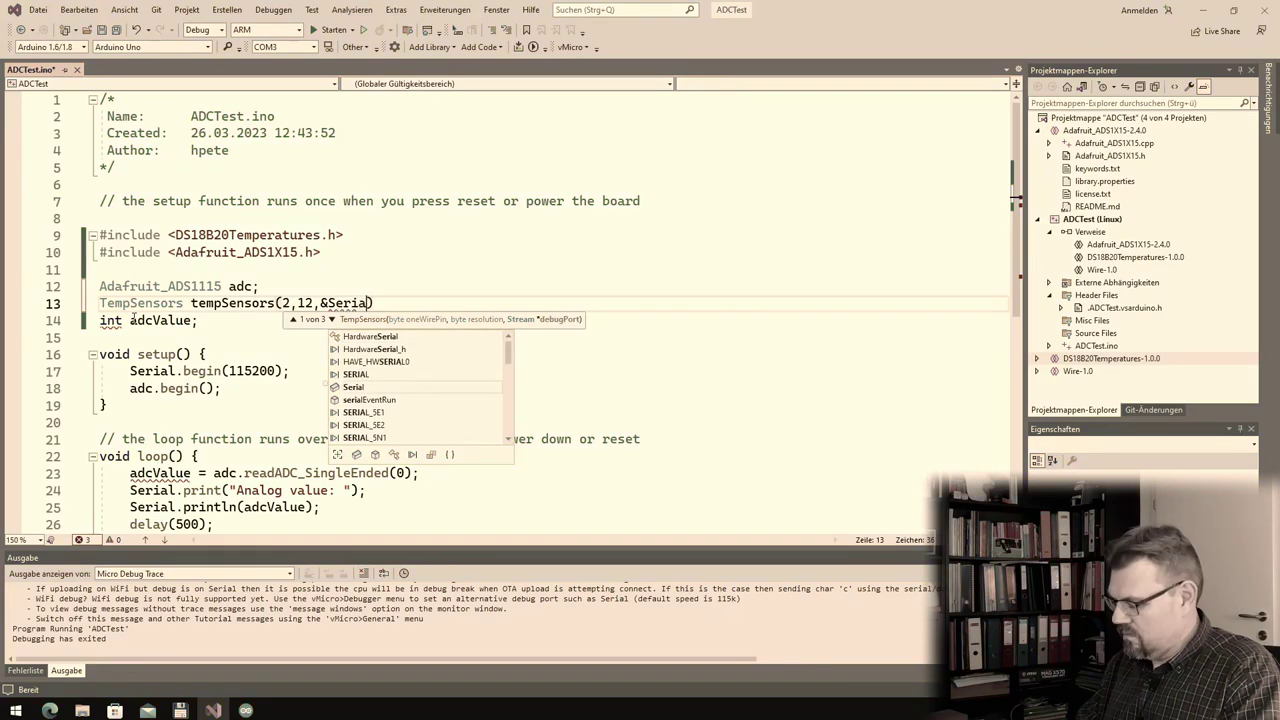
pyautogui.write('l);')
# Step: Declare a long variable named temperature on a new line below the adcValue declaration
pyautogui.press('Down')
pyautogui.press('Down')
pyautogui.press('Down')
pyautogui.press('Down')
pyautogui.press('Down')
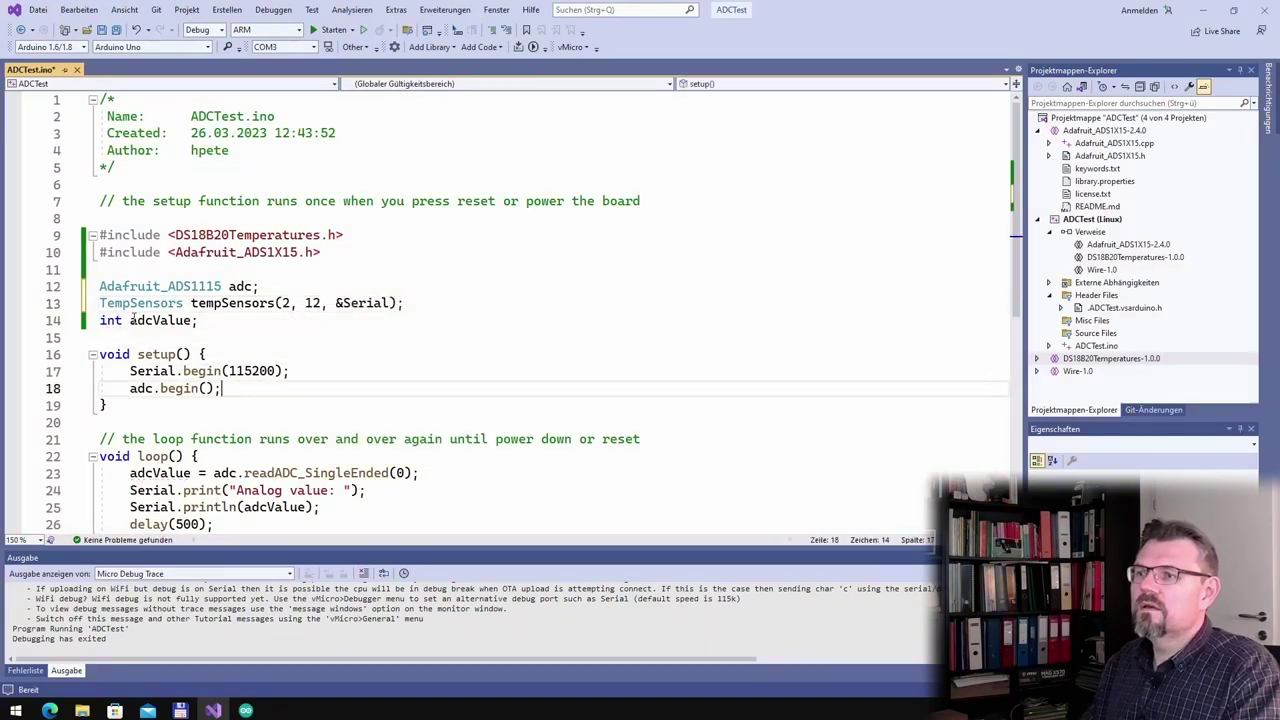
pyautogui.press('Down')
pyautogui.press('Down')
pyautogui.press('Down')
pyautogui.press('Up')
pyautogui.press('Up')
pyautogui.press('Up')
pyautogui.press('Up')
pyautogui.press('End')
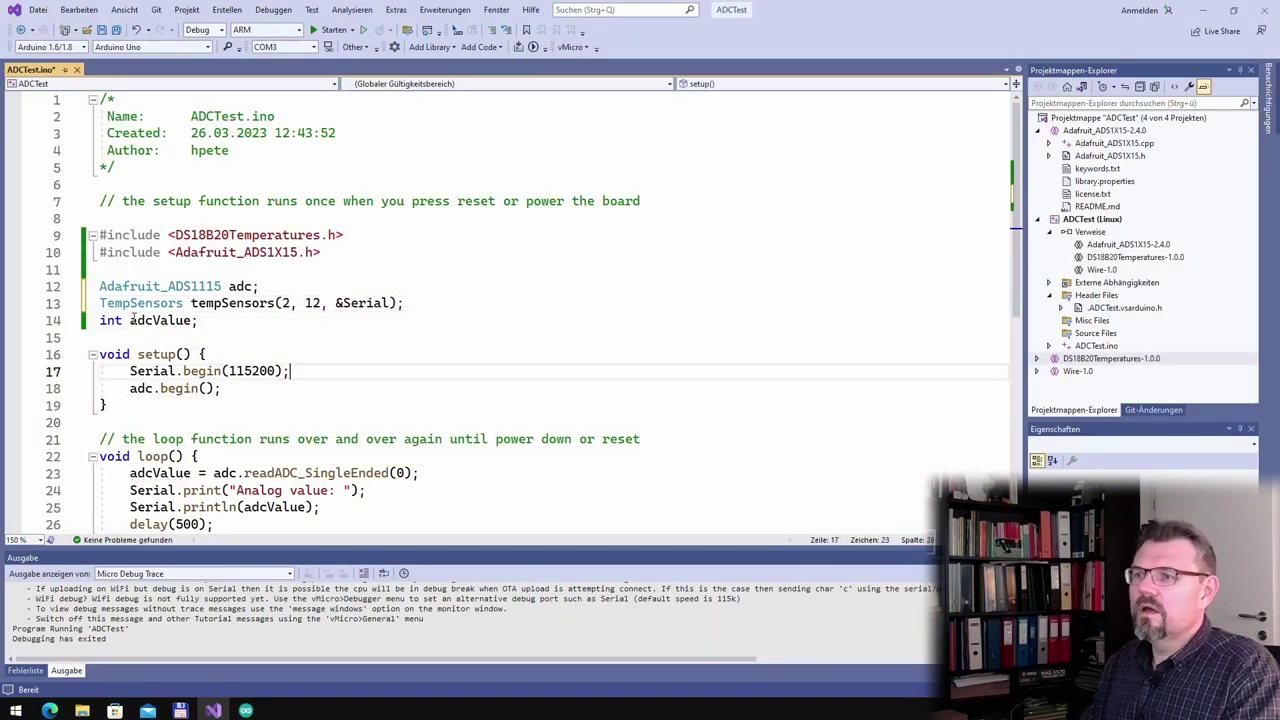
pyautogui.press('Up')
pyautogui.press('Up')
pyautogui.press('Up')
pyautogui.press('Return')
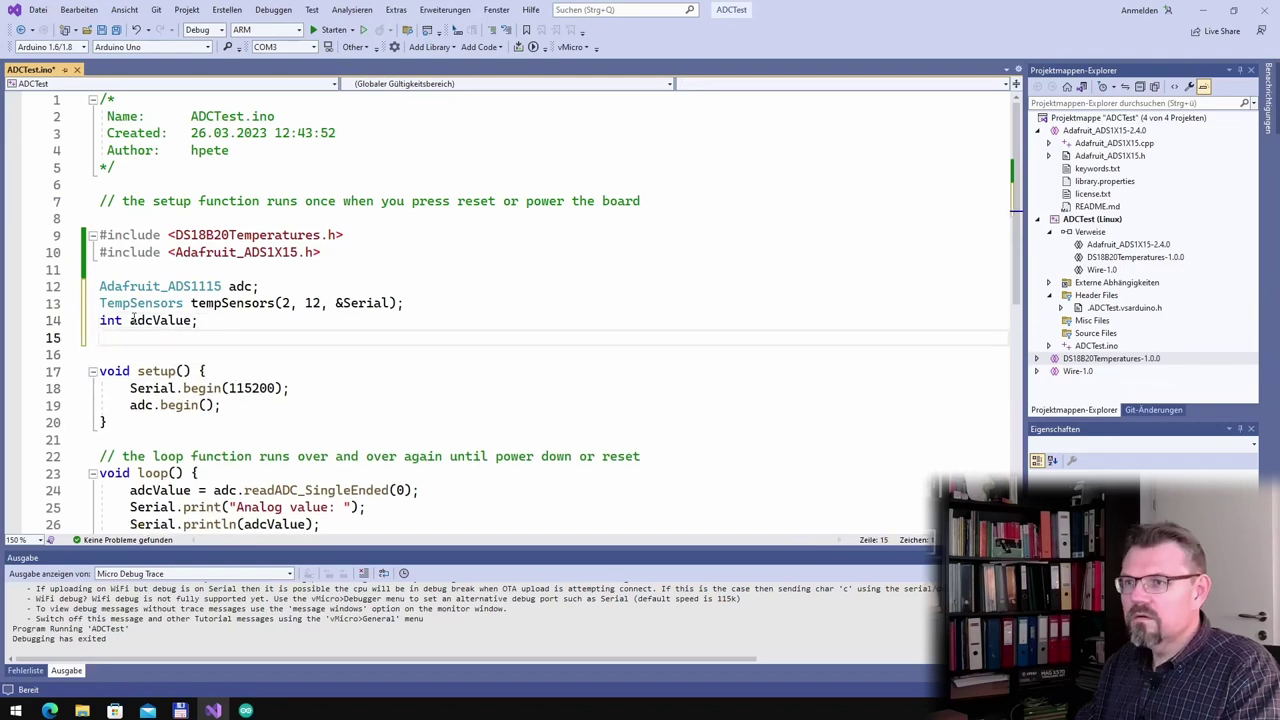
pyautogui.write('long temperature')
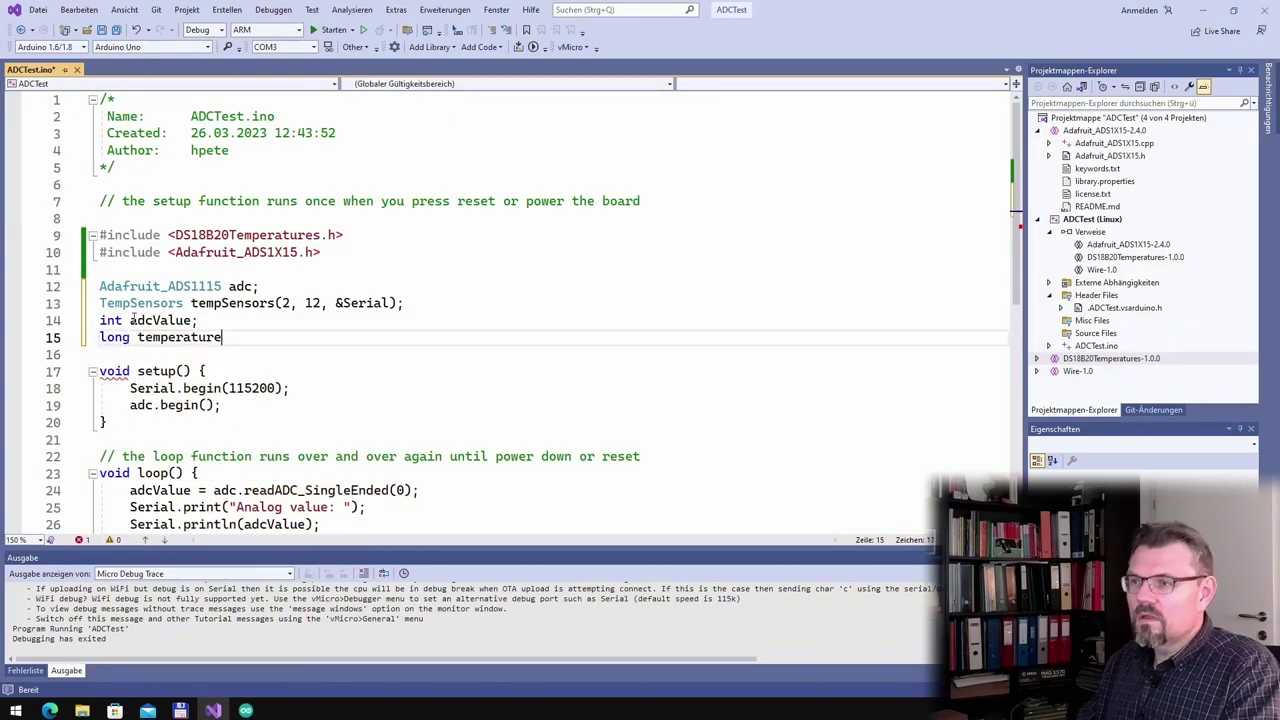
pyautogui.write(';')
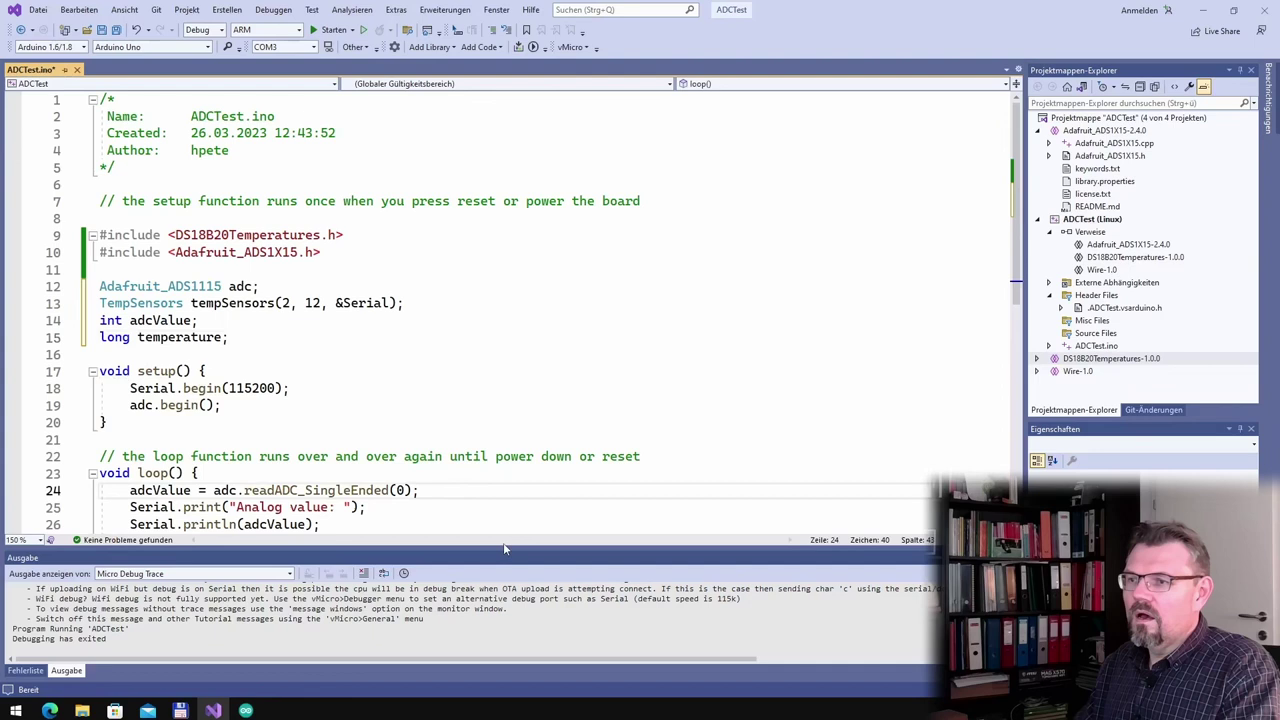
# Step: In loop(), assign tempSensors.GetTemperature(0) to temperature on a new line below the adcValue reading
pyautogui.press('Return')
pyautogui.write('tem')
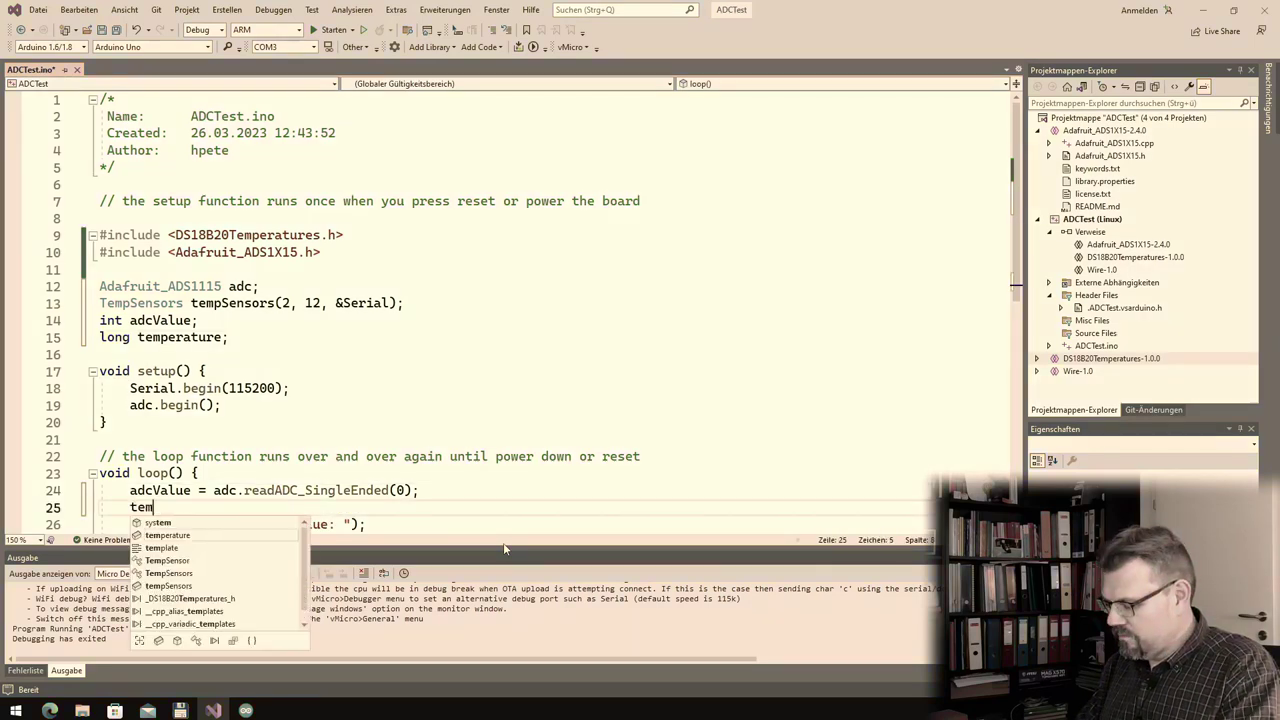
pyautogui.write('perature = tempSensors')
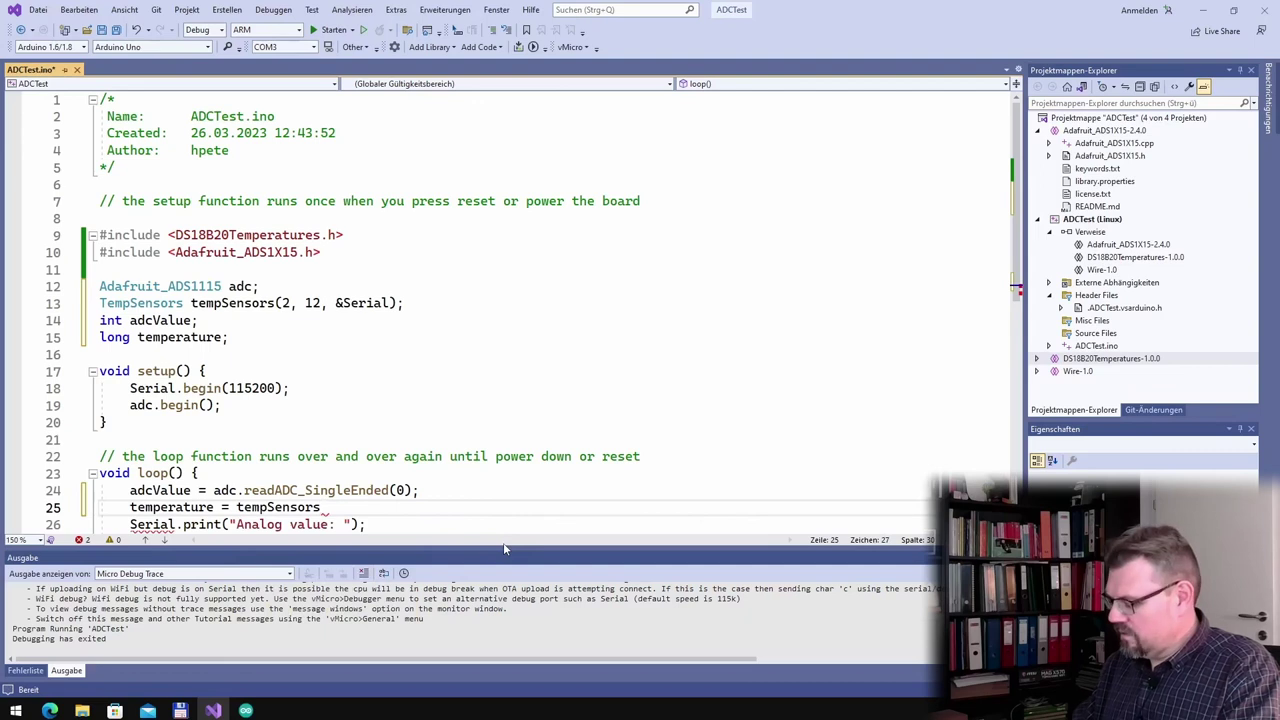
pyautogui.write('.')
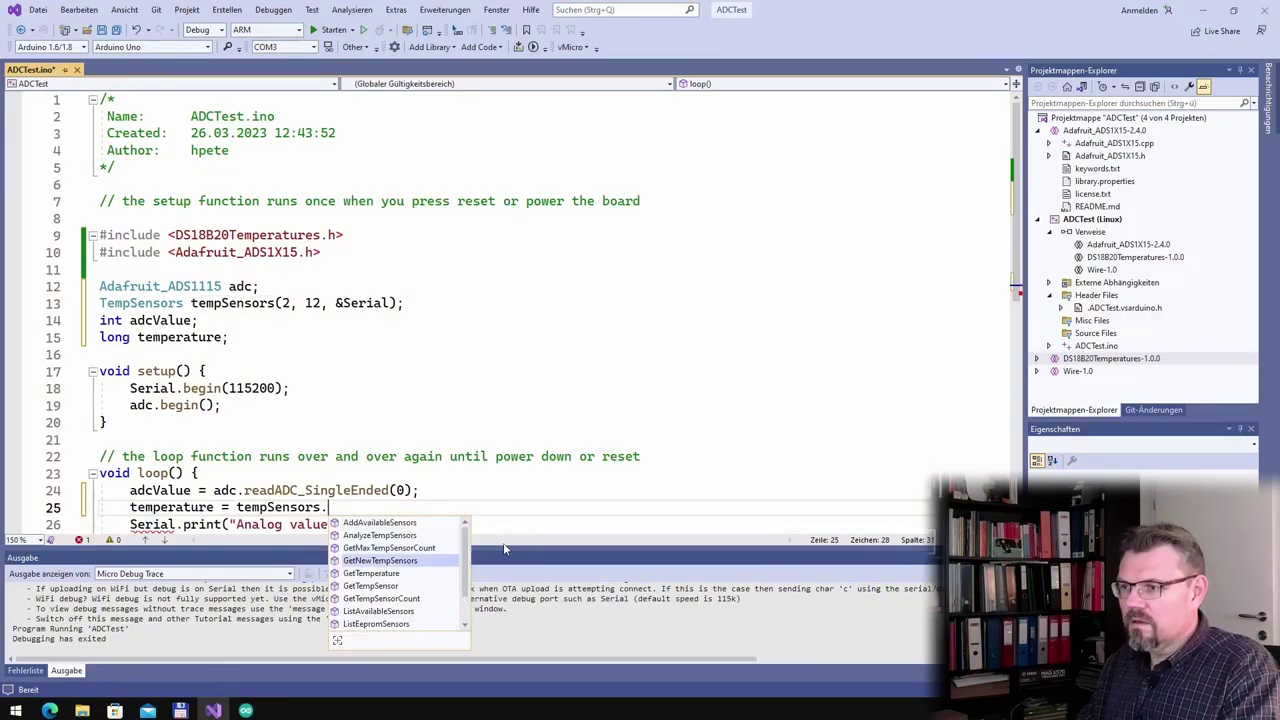
pyautogui.press('Down')
pyautogui.press('Tab')
pyautogui.write('(0')
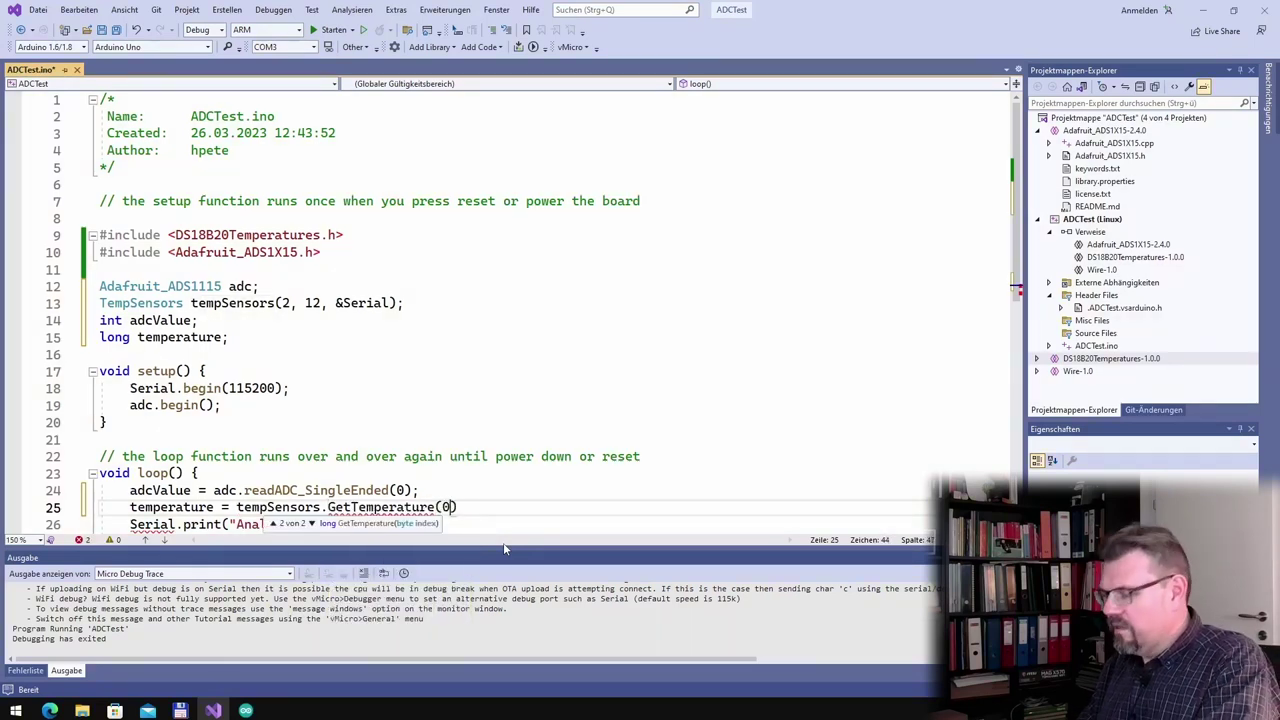
pyautogui.write('9')
pyautogui.press('BackSpace')
pyautogui.write(')')
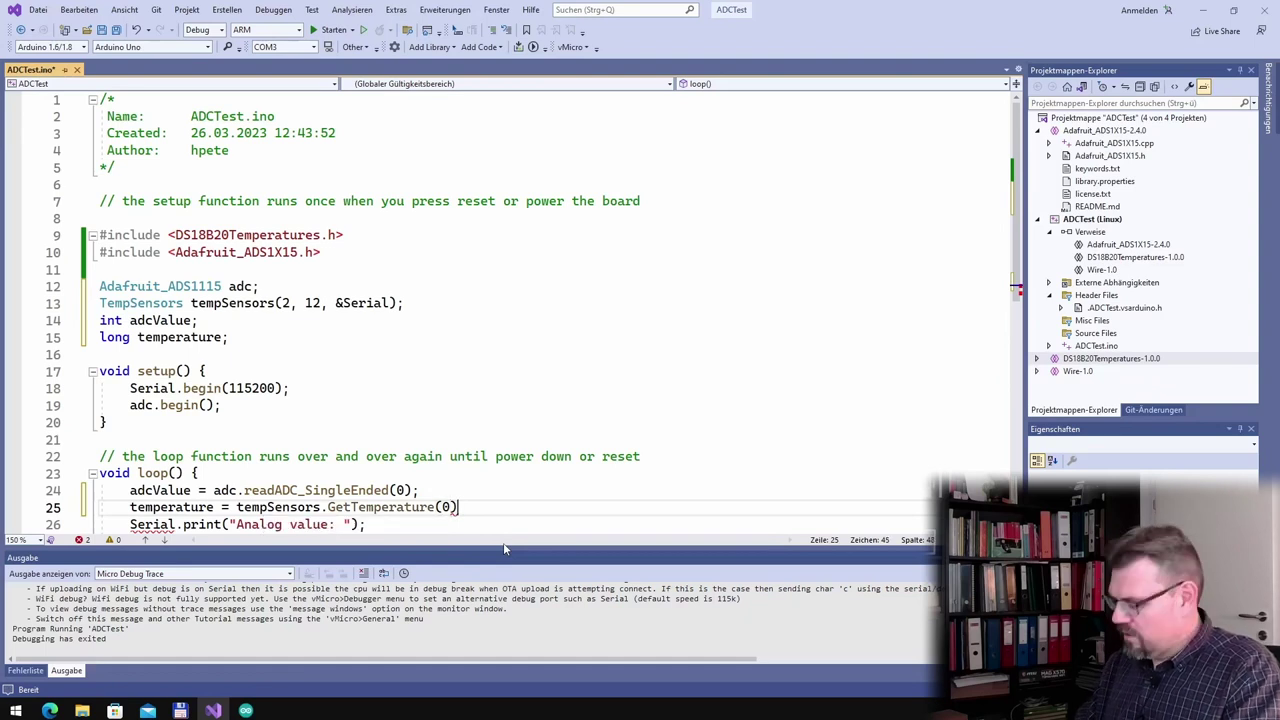
# Step: In loop(), add a Serial.print call for the temperature label text on a new line below the GetTemperature(0) reading
pyautogui.scroll(-3, 573, 346)
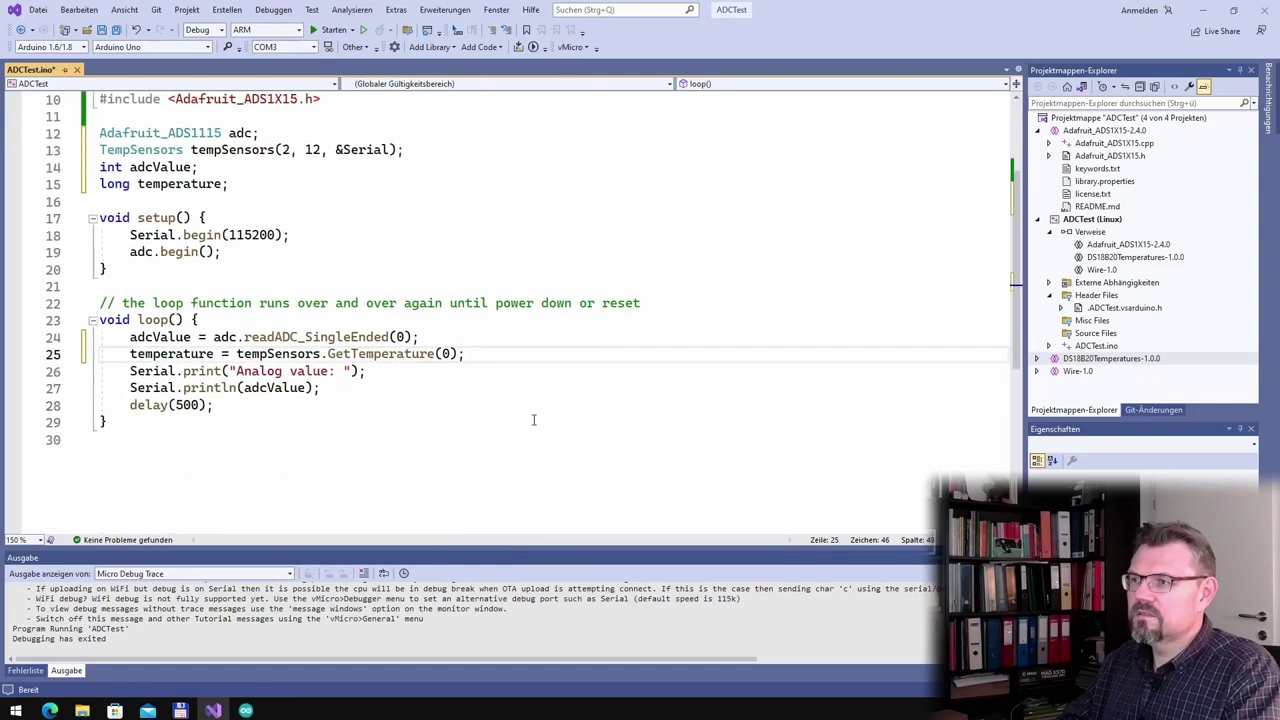
pyautogui.scroll(-1, 535, 417)
pyautogui.scroll(1, 535, 417)
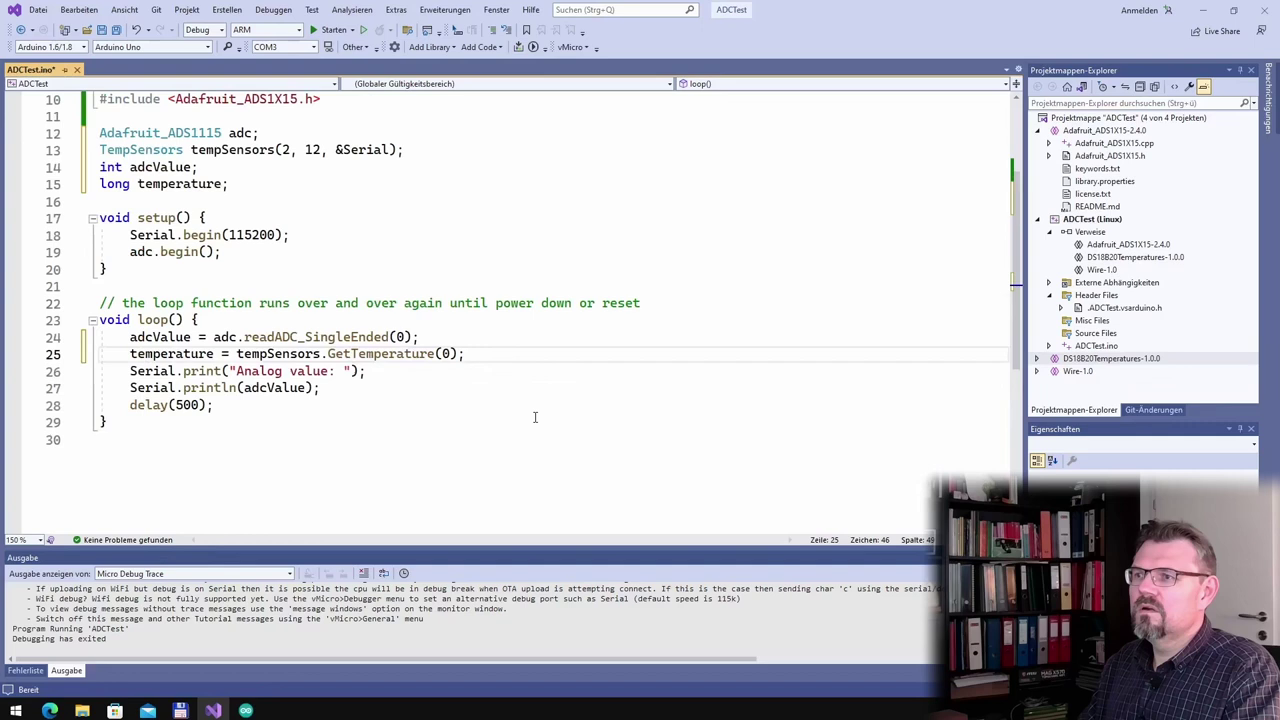
pyautogui.press('Return')
pyautogui.press('Down')
pyautogui.press('Up')
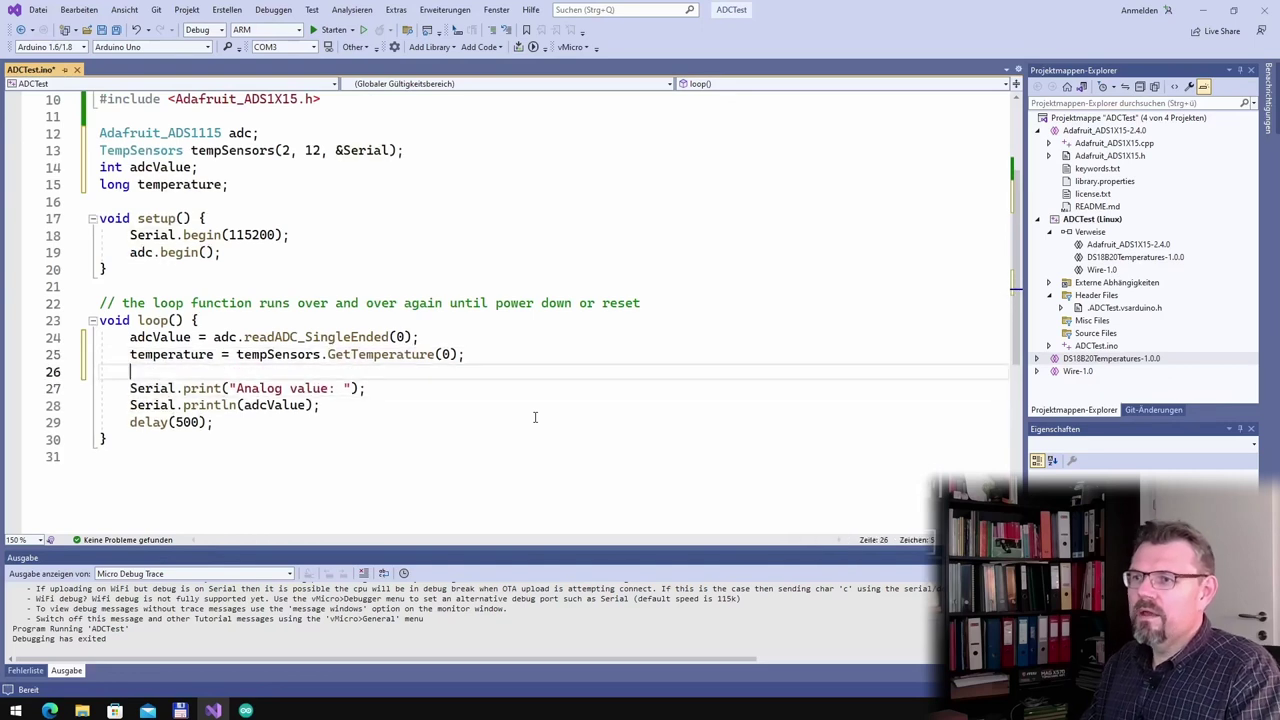
pyautogui.write('Serial.print')
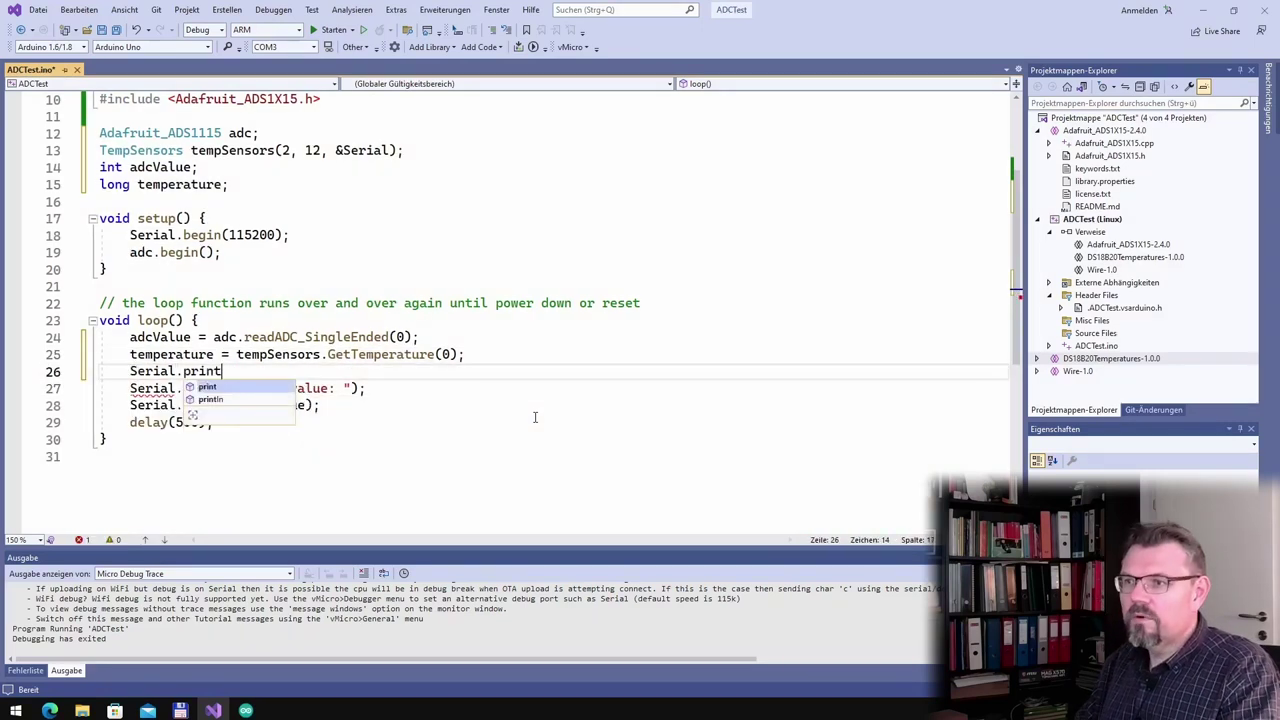
pyautogui.write('("Temperaut')
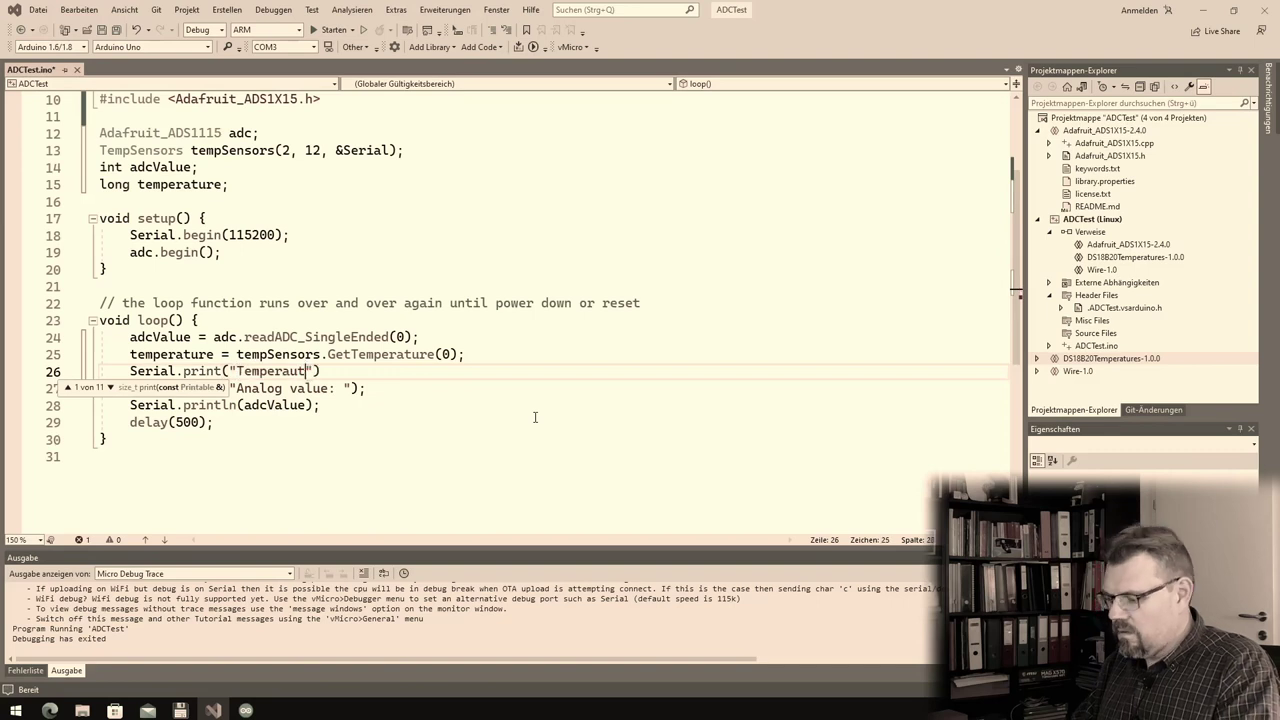
pyautogui.write('re:')
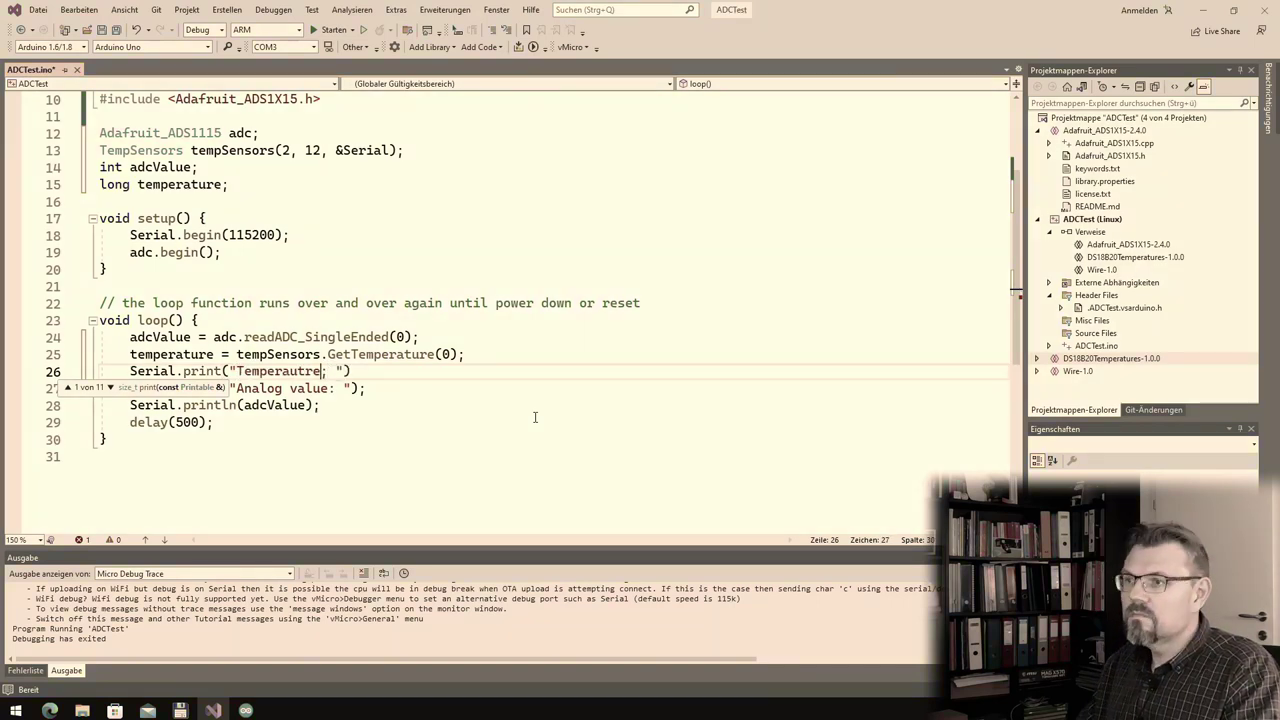
# Step: Correct the label's spelling to "Temperature: " and end the Serial.print statement with a semicolon
pyautogui.press('Left')
pyautogui.press('Left')
pyautogui.press('Left')
pyautogui.press('Left')
pyautogui.press('Left')
pyautogui.press('Left')
pyautogui.press('Delete')
pyautogui.write('u')
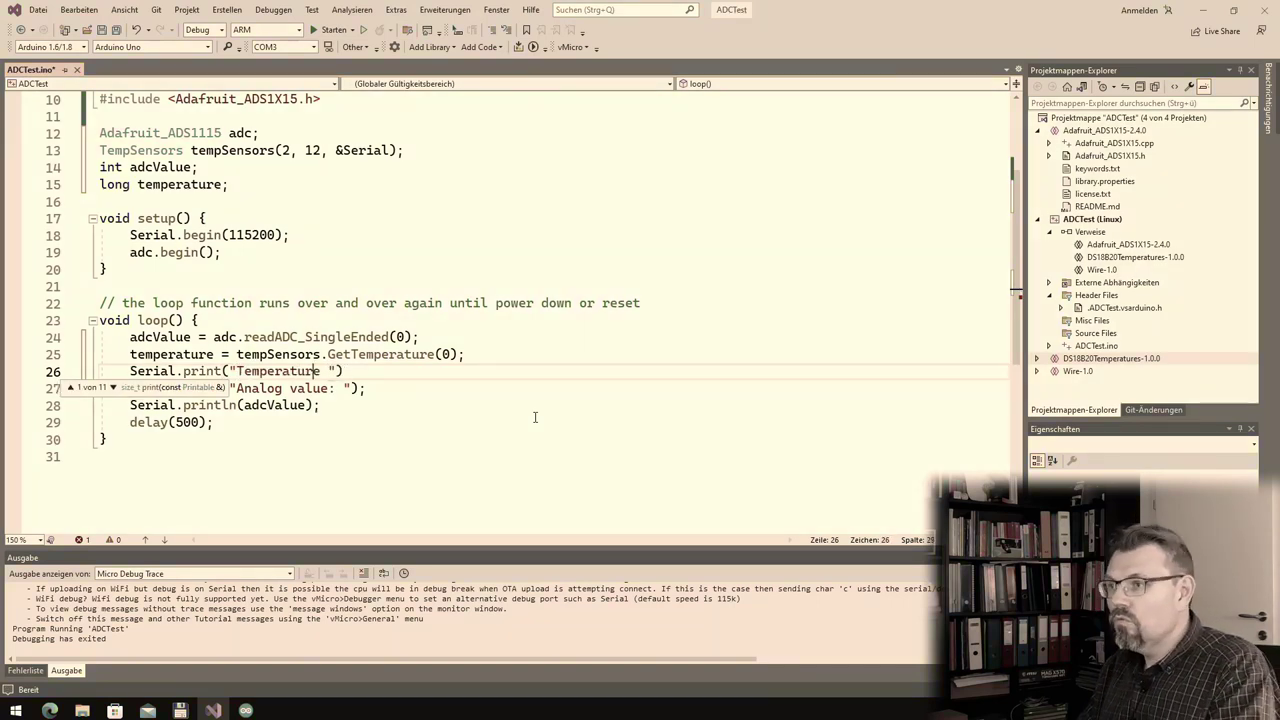
pyautogui.press('End')
pyautogui.write(';')
# Step: Below the label, add Serial.print((float)temperature / 100.0); to output the temperature as a decimal value
pyautogui.press('Return')
pyautogui.write('Serial.print(tempe')
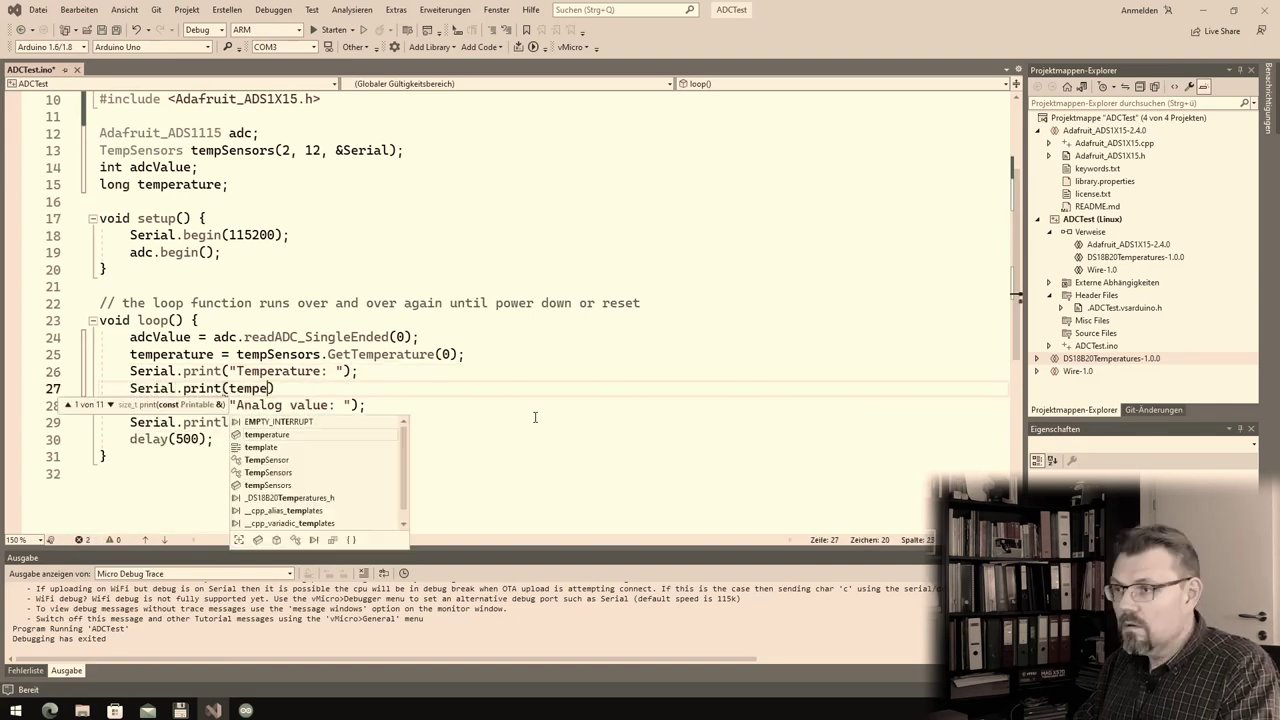
pyautogui.press('Tab')
pyautogui.hotkey('ctrl', 'Left')
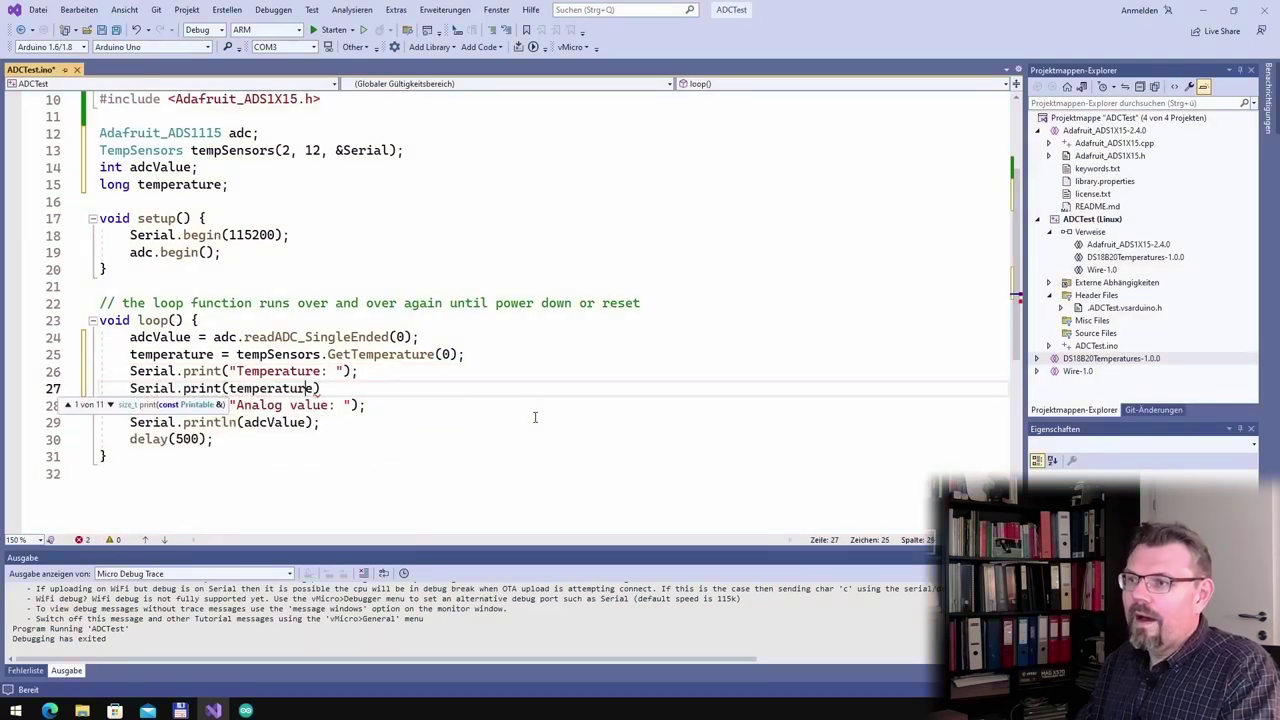
pyautogui.write('(')
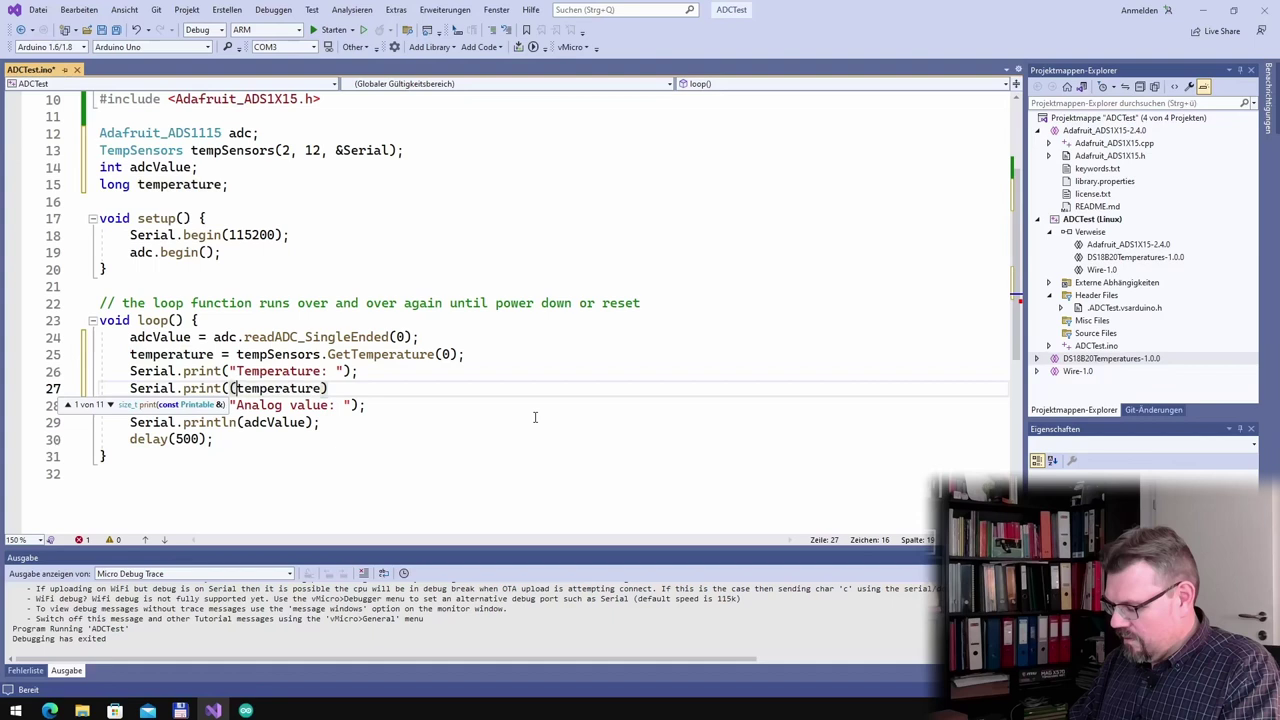
pyautogui.write('float)')
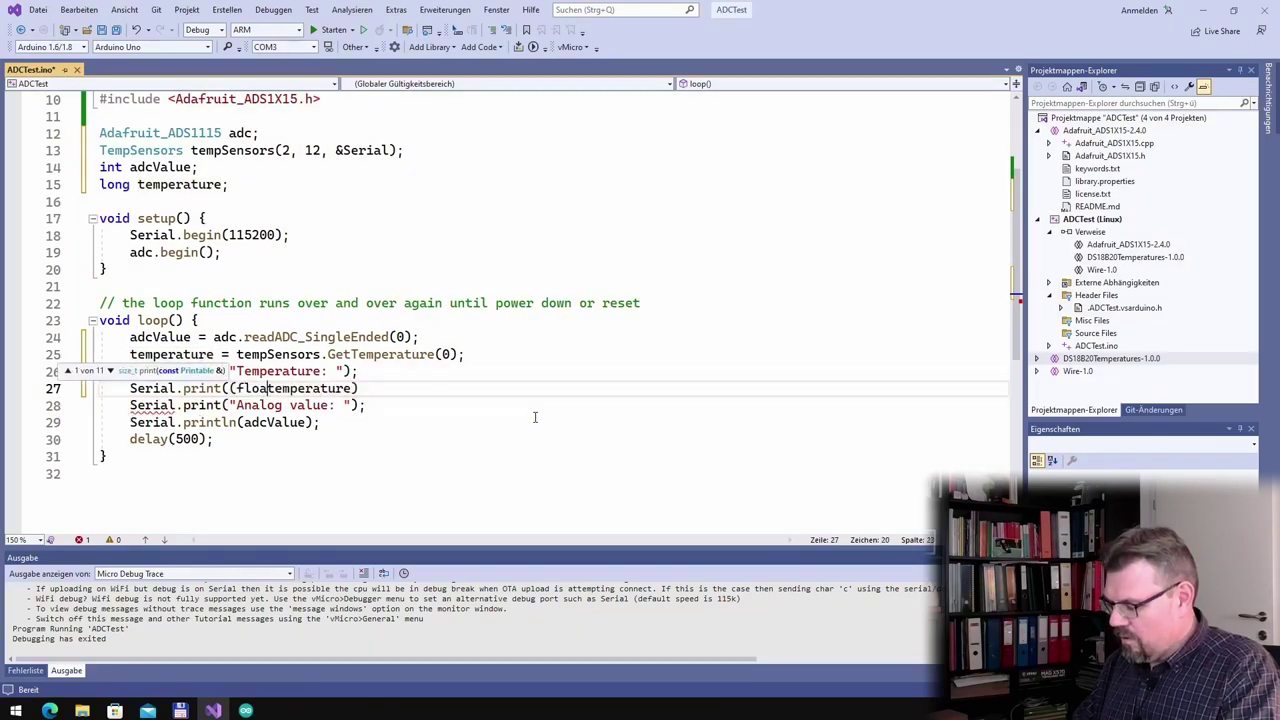
pyautogui.press('End')
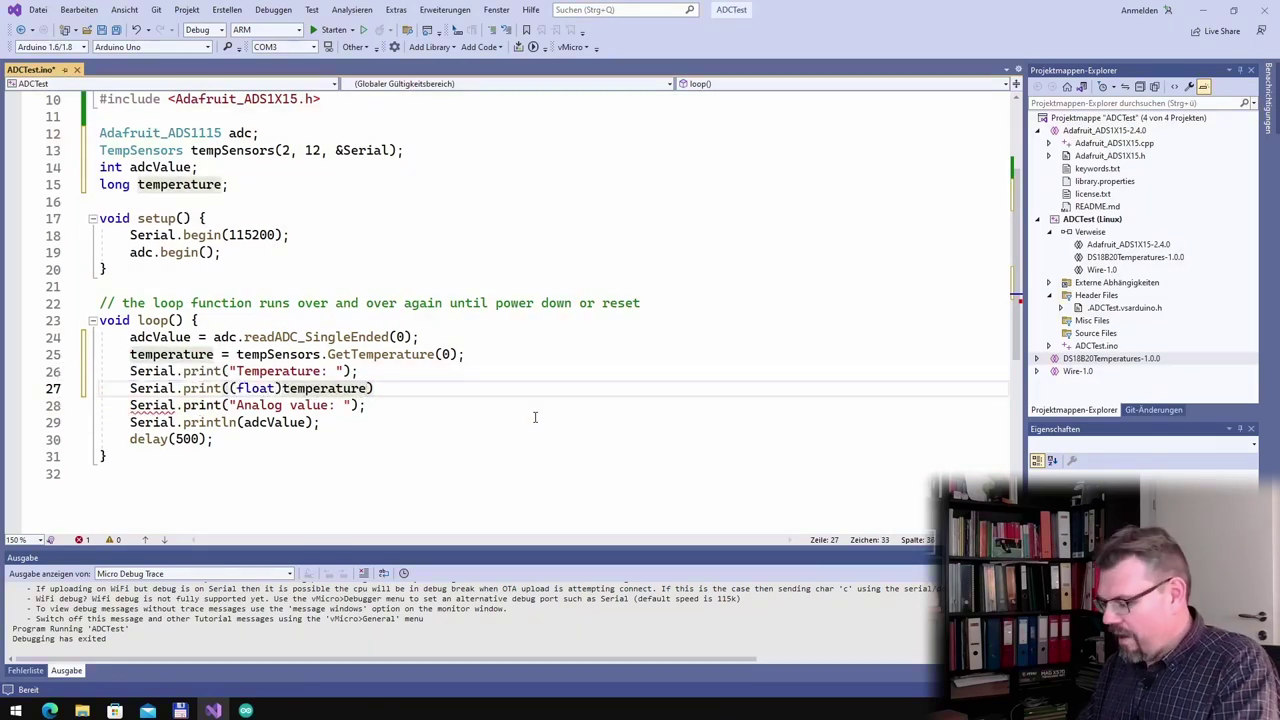
pyautogui.write('(')
pyautogui.write('/100.0)')
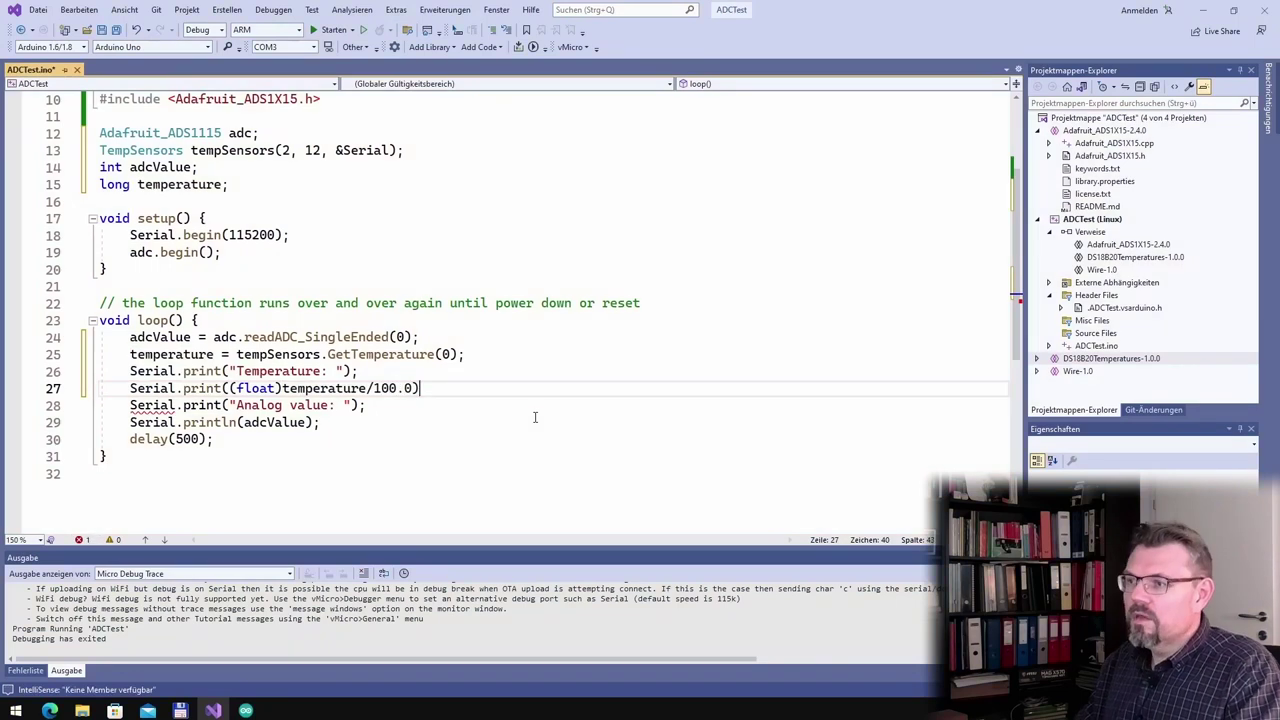
pyautogui.write(';')
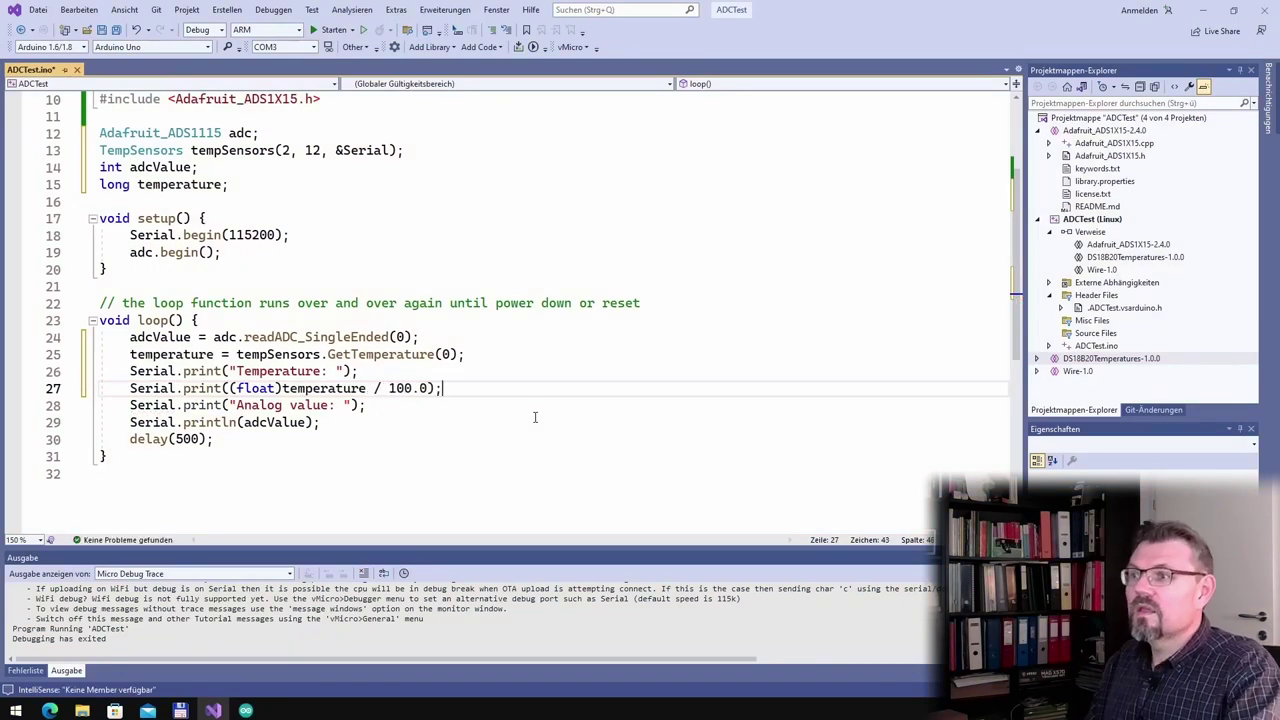
# Step: Replace the "Analog value: " text in the following Serial.print statement with " ("
pyautogui.press('Down')
pyautogui.press('Home')
pyautogui.press('Right')
pyautogui.press('Right')
pyautogui.press('Right')
pyautogui.press('Right')
pyautogui.press('Right')
pyautogui.press('Right')
pyautogui.press('Right')
pyautogui.press('Right')
pyautogui.press('Right')
pyautogui.press('Right')
pyautogui.press('Right')
pyautogui.press('Right')
pyautogui.press('Right')
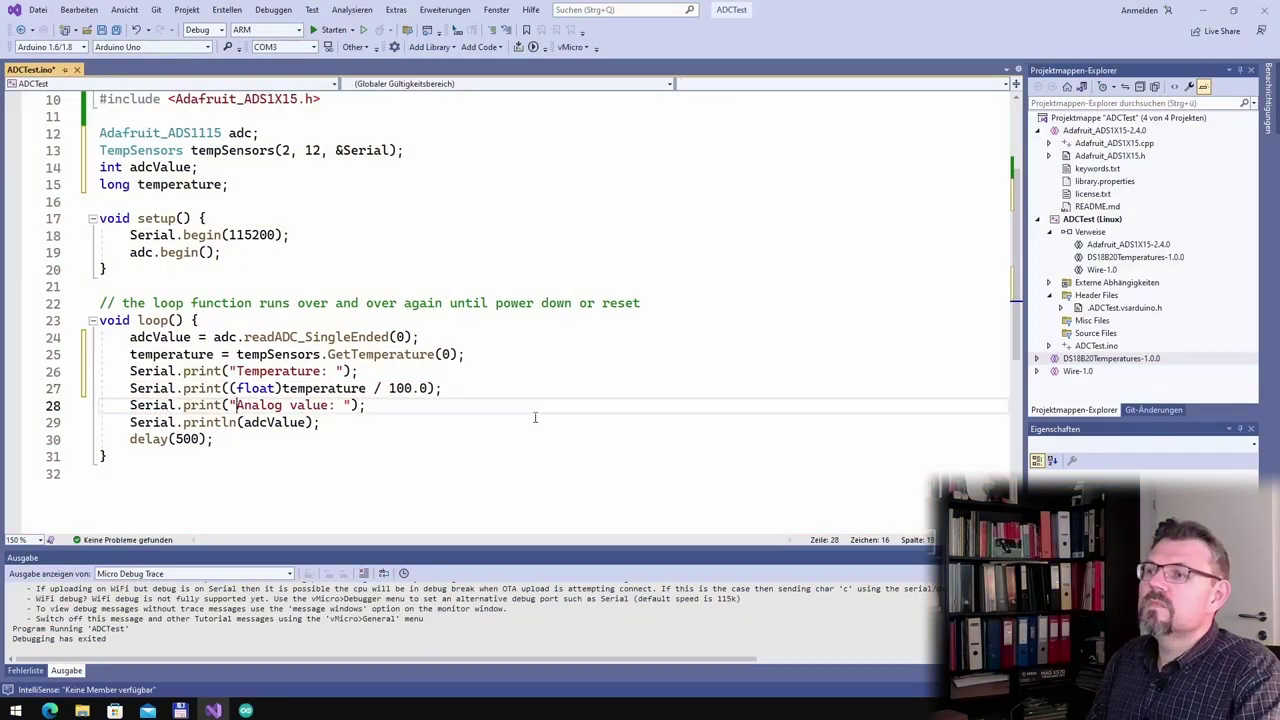
pyautogui.hotkey('shift', 'Right')
pyautogui.hotkey('shift', 'Right')
pyautogui.hotkey('shift', 'Right')
pyautogui.hotkey('shift', 'Right')
pyautogui.hotkey('shift', 'Right')
pyautogui.hotkey('shift', 'Right')
pyautogui.hotkey('shift', 'Right')
pyautogui.hotkey('shift', 'Right')
pyautogui.hotkey('shift', 'Right')
pyautogui.hotkey('shift', 'Right')
pyautogui.hotkey('shift', 'Right')
pyautogui.hotkey('shift', 'Right')
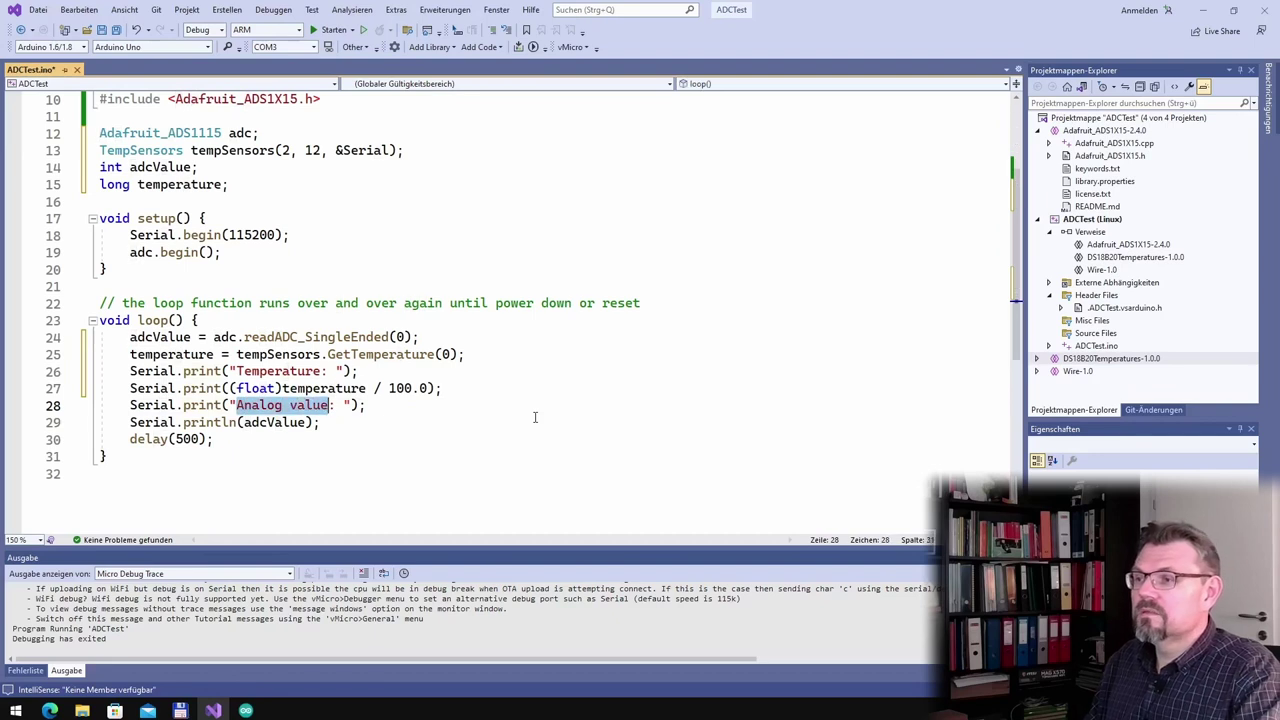
pyautogui.write('(')
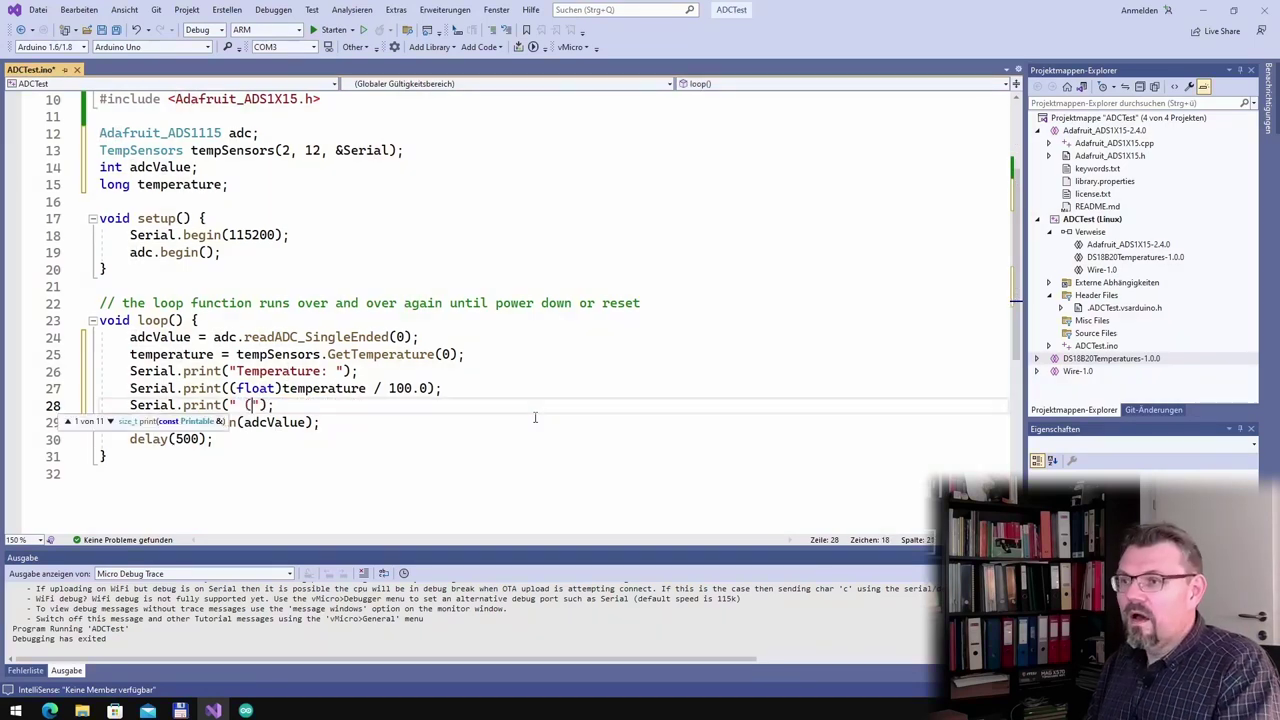
pyautogui.press('Escape')
# Step: Duplicate the Serial.println(adcValue) line and change the first copy to Serial.print(adcValue)
pyautogui.press('Down')
pyautogui.press('Home')
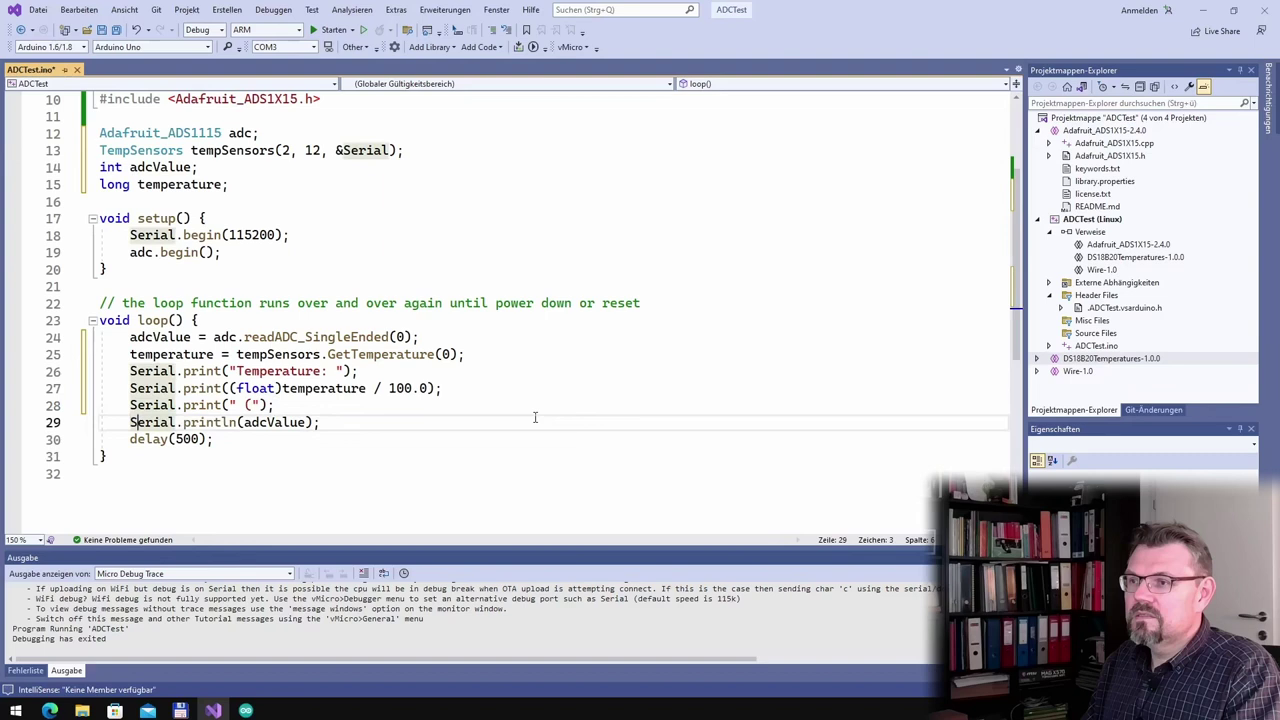
pyautogui.press('Right')
pyautogui.press('Right')
pyautogui.press('Right')
pyautogui.press('Right')
pyautogui.press('Right')
pyautogui.press('Right')
pyautogui.press('Right')
pyautogui.press('Right')
pyautogui.press('Right')
pyautogui.press('Right')
pyautogui.press('Right')
pyautogui.press('Right')
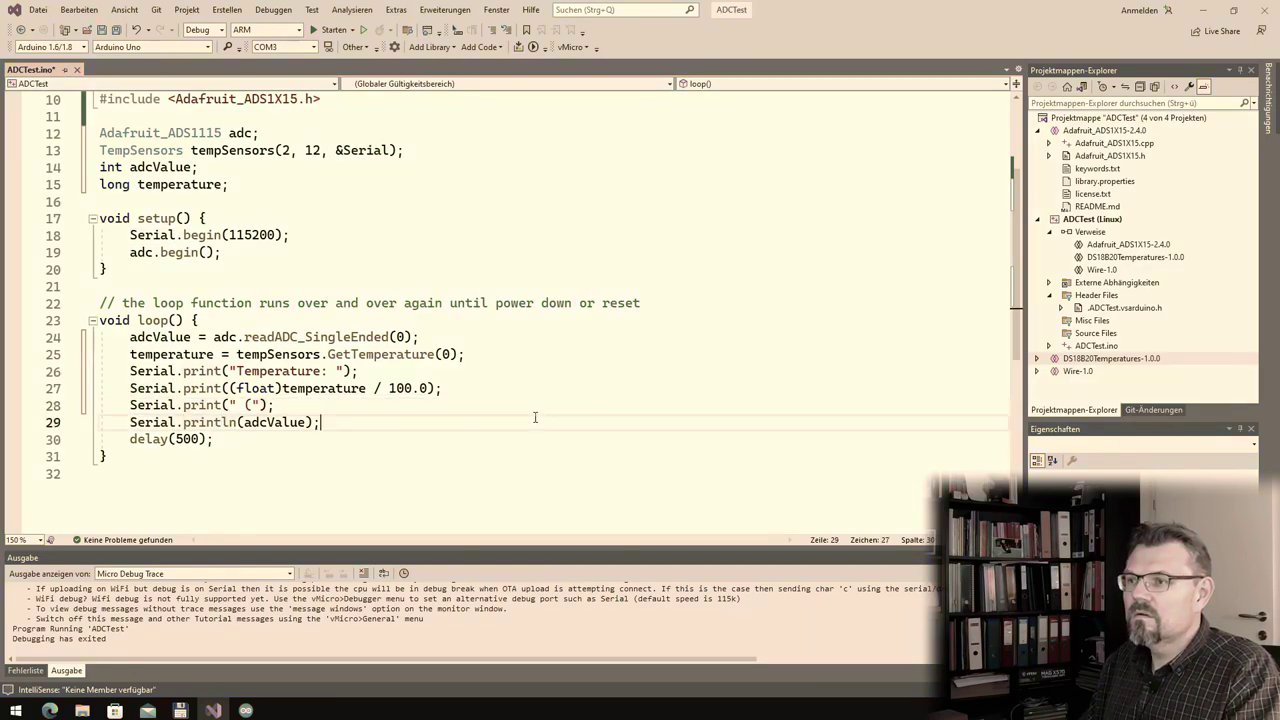
pyautogui.hotkey('ctrl', 'd')
pyautogui.press('Right')
pyautogui.press('Delete')
pyautogui.press('BackSpace')
pyautogui.press('Down')
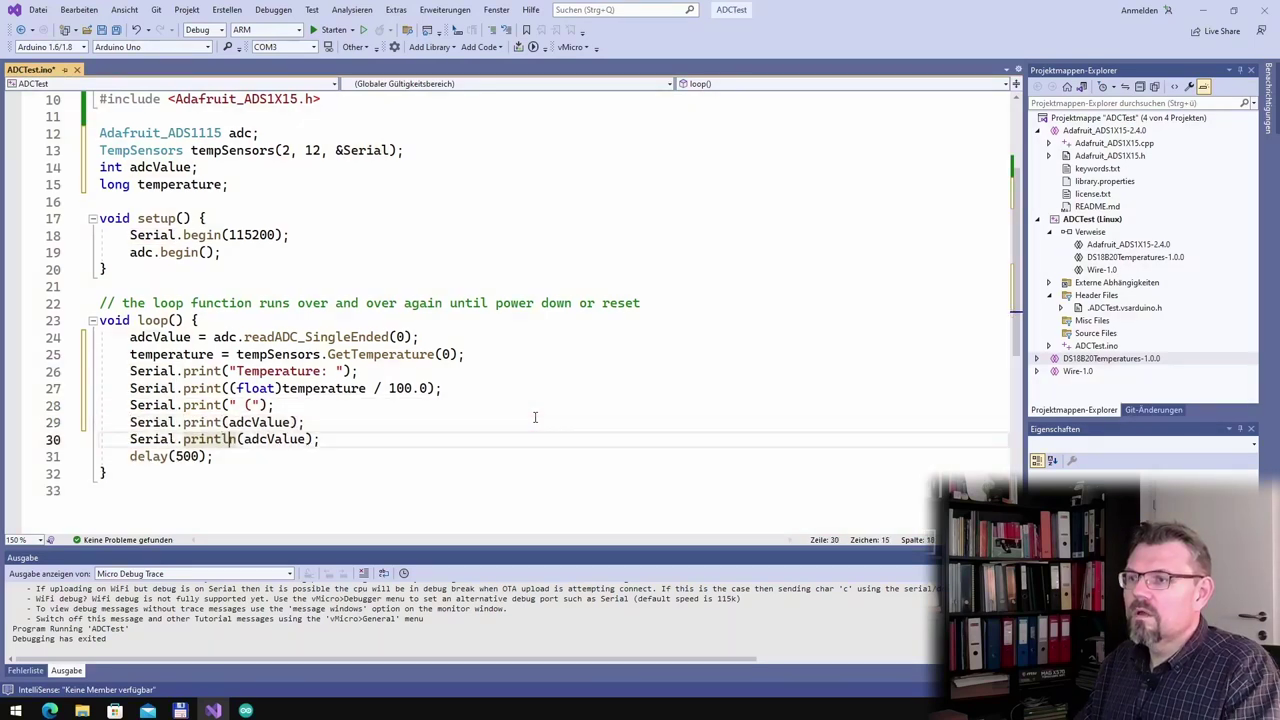
# Step: Replace the adcValue argument of the remaining Serial.println statement with the text ")"
pyautogui.press('Right')
pyautogui.press('Right')
pyautogui.press('Right')
pyautogui.hotkey('ctrl', 'shift', 'Right')
pyautogui.write('"')
pyautogui.press('Left')
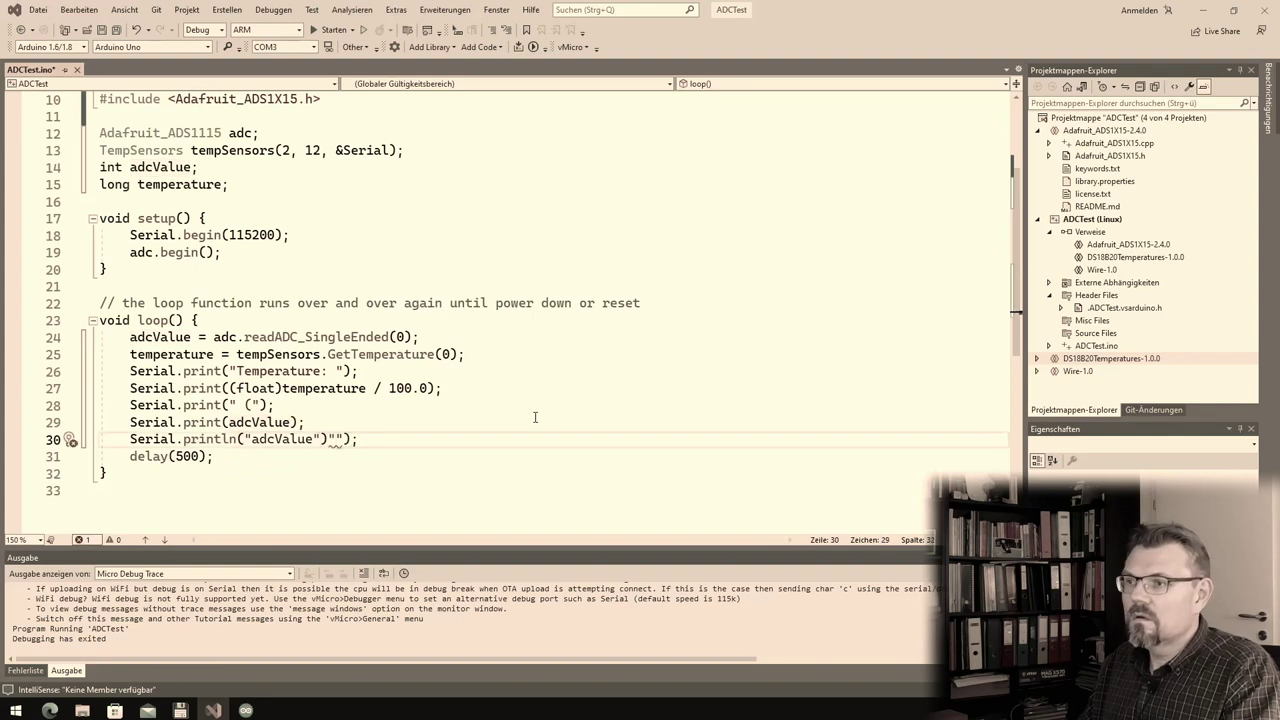
pyautogui.hotkey('ctrl', 'shift', 'Left')
pyautogui.write(')')
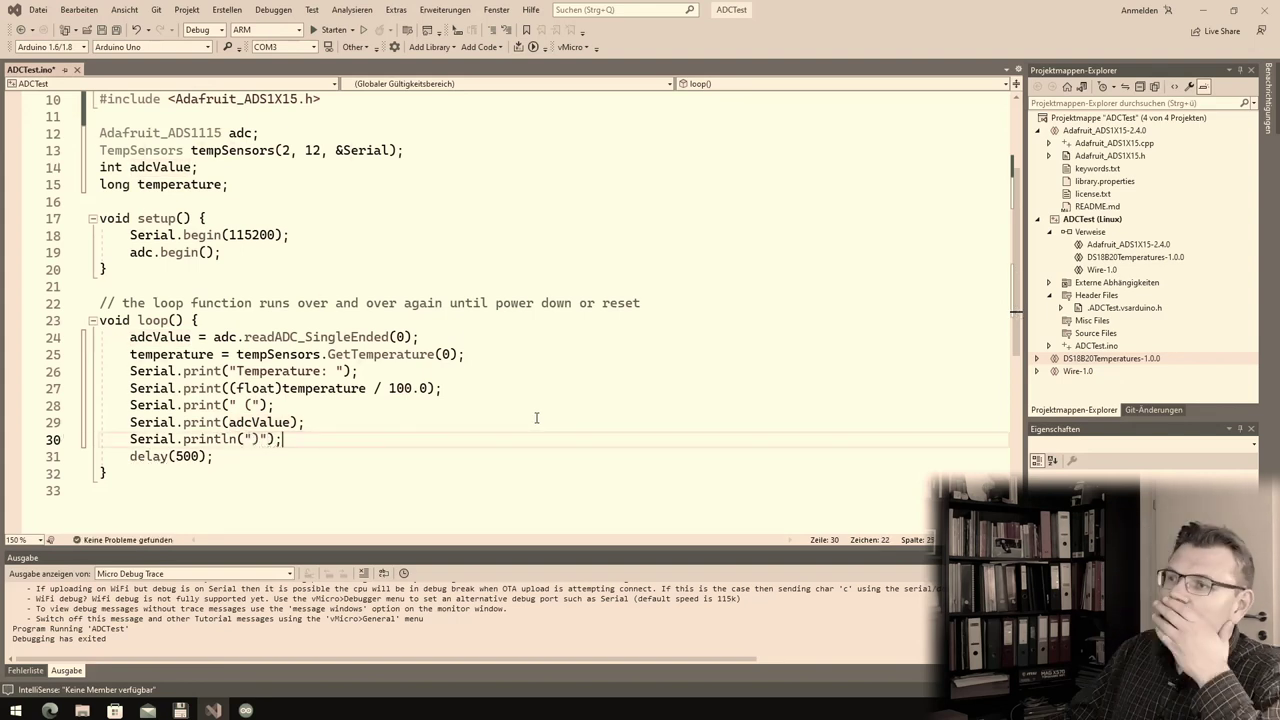
# Step: Build the finished sketch and upload it to the Arduino Uno on COM3
pyautogui.click(465, 418)
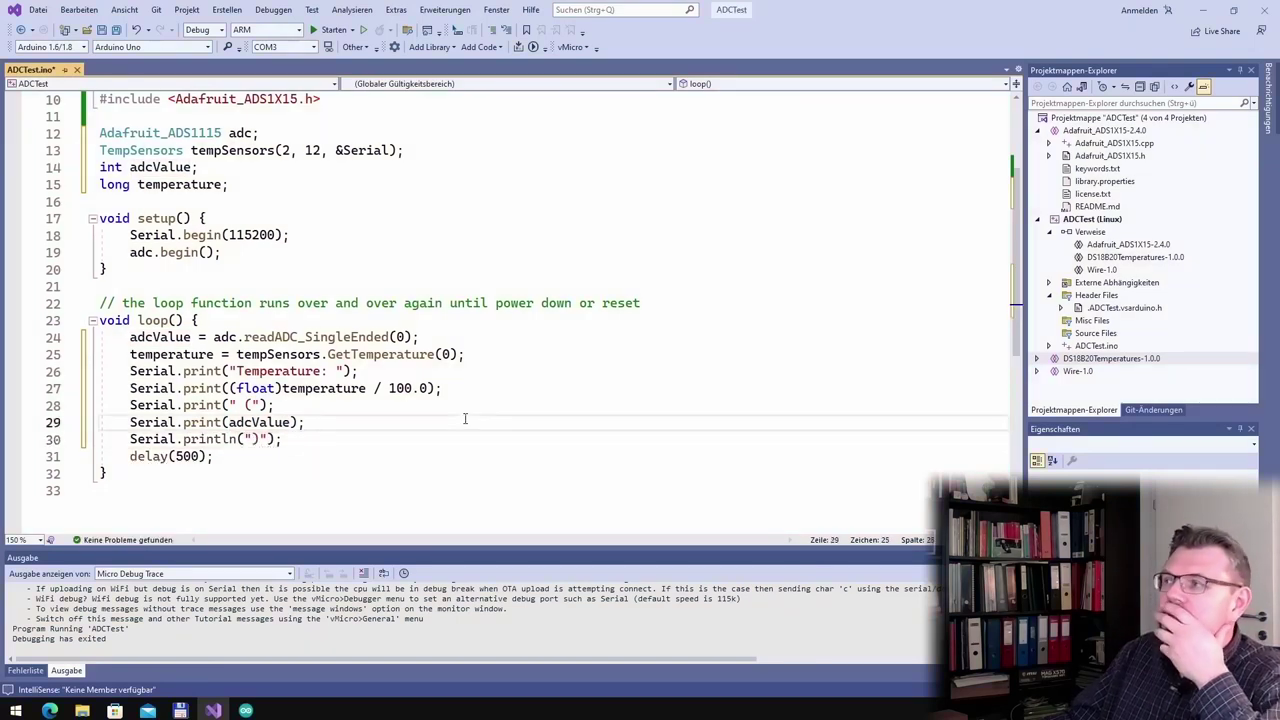
pyautogui.click(533, 47)
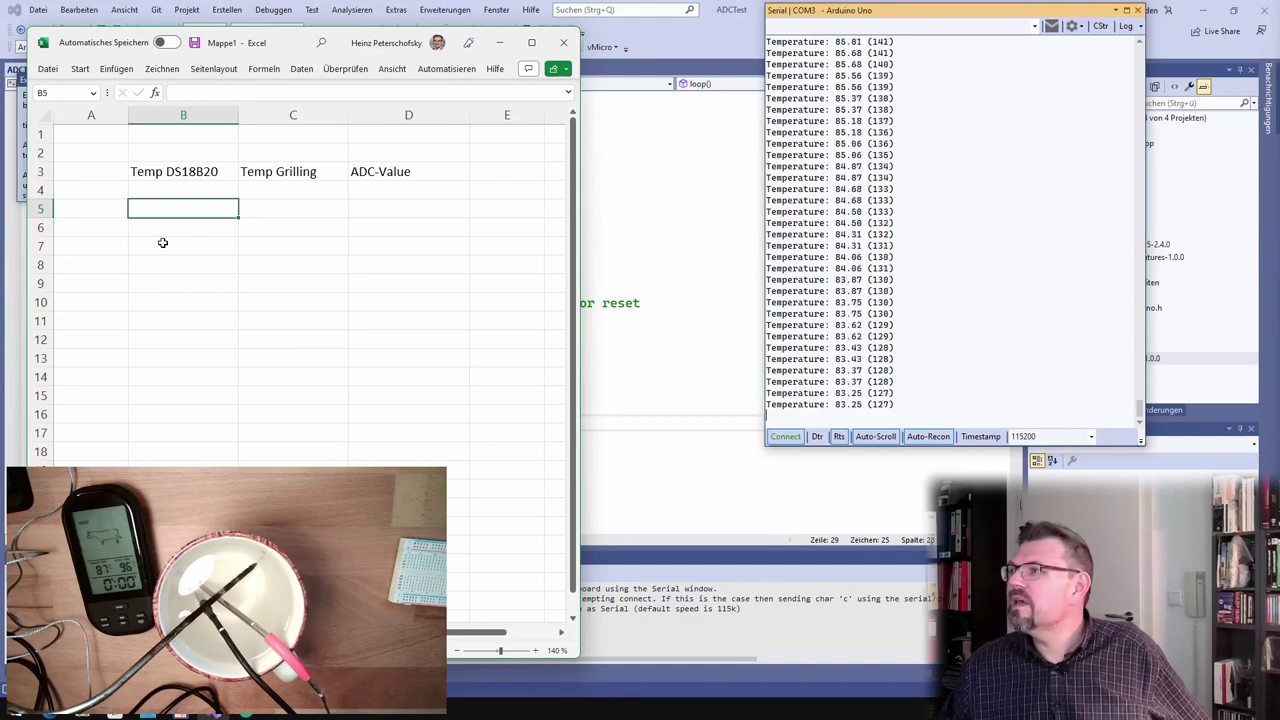
# Step: In the Excel worksheet, enter 85 in cell B5 as the Temp DS18B20 value and move on to D5
pyautogui.write('85')
pyautogui.press('Tab')
pyautogui.press('Tab')
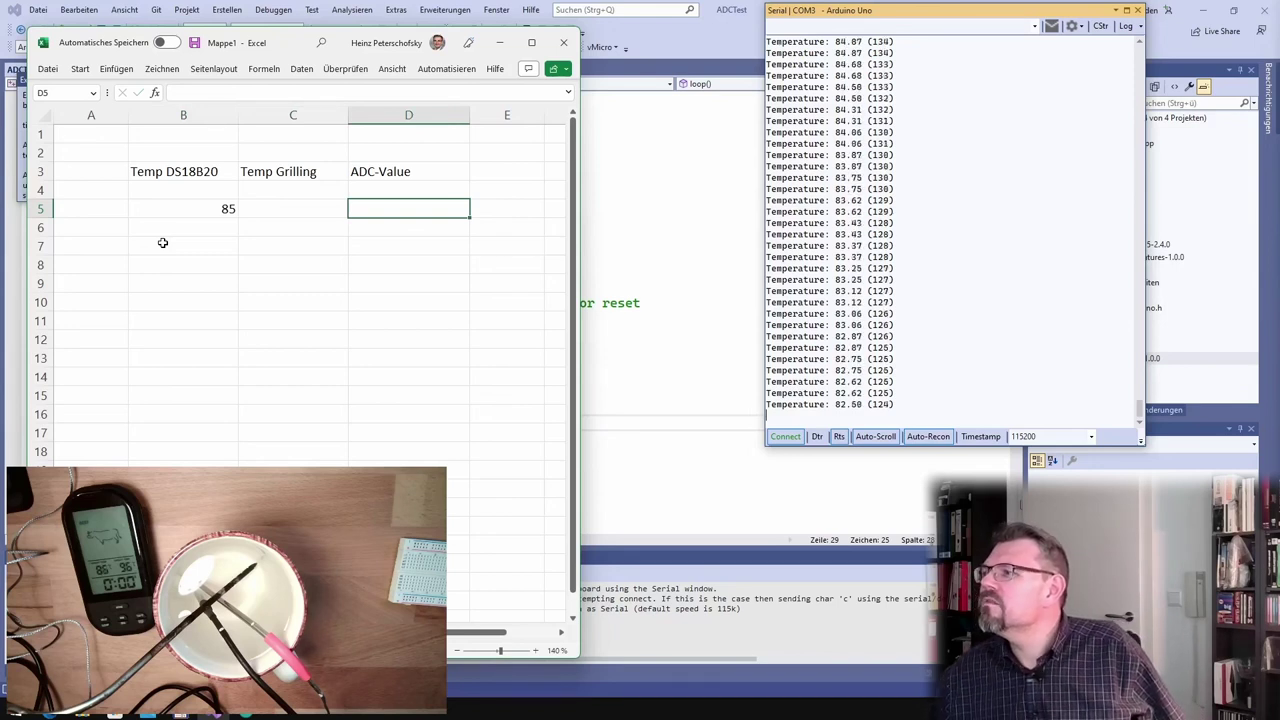
# Step: Pause auto-scrolling in the serial monitor and look back for the ADC value logged at about 85 degrees
pyautogui.click(1128, 200)
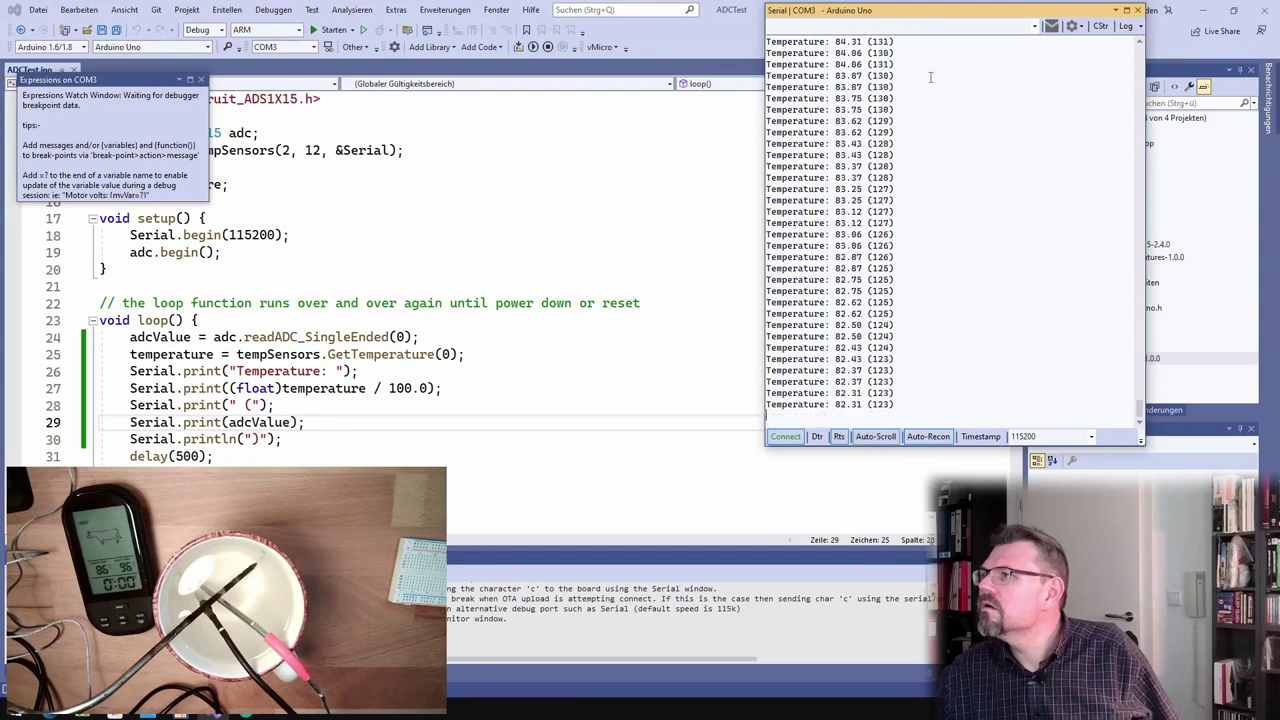
pyautogui.scroll(1, 886, 160)
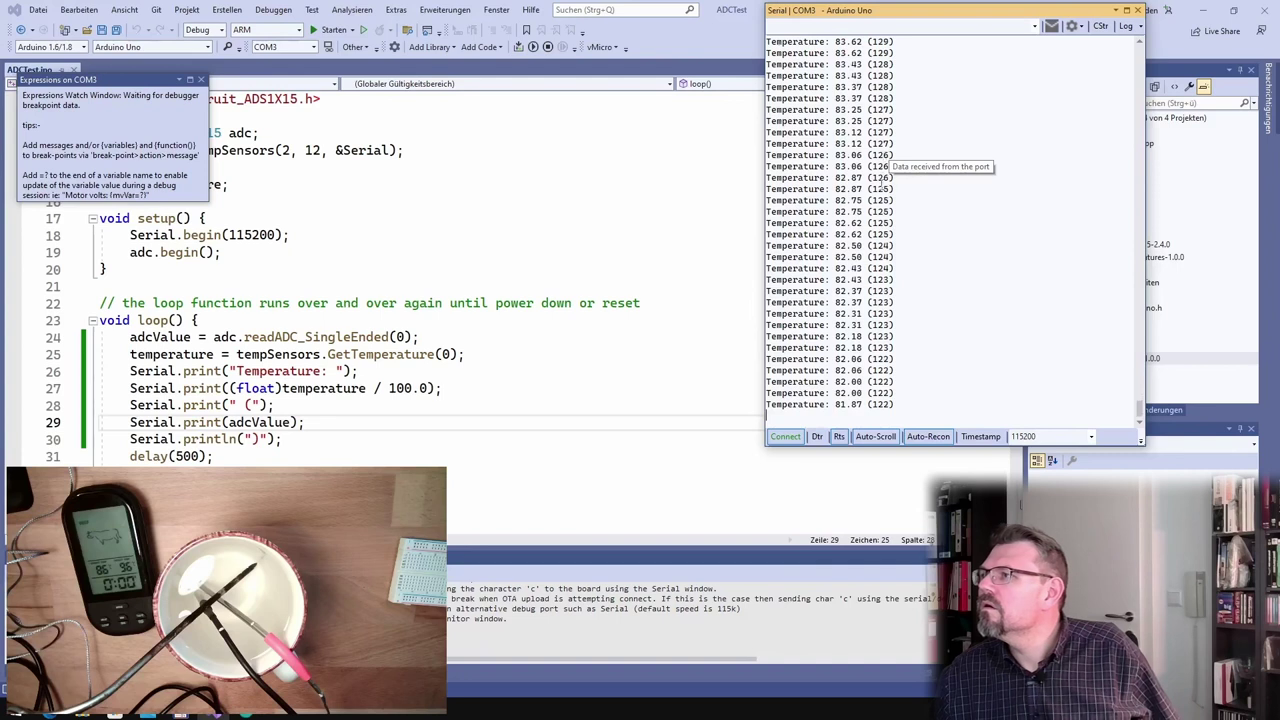
pyautogui.click(883, 437)
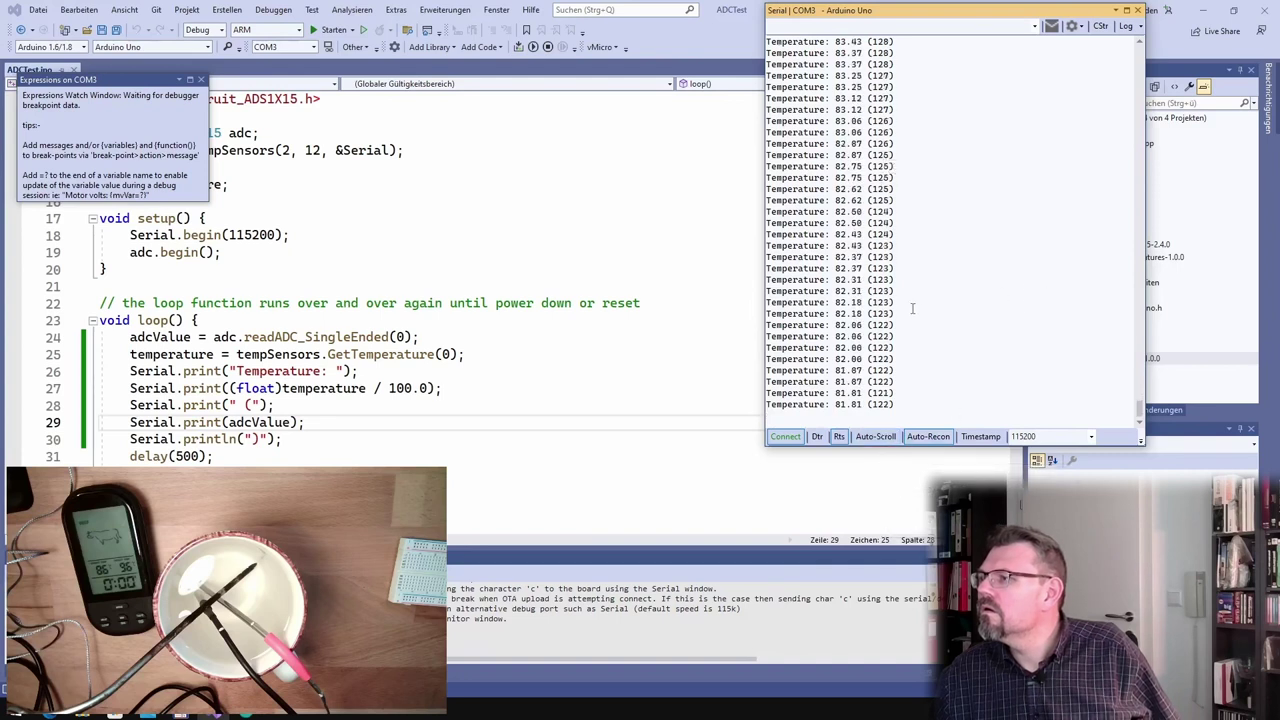
pyautogui.scroll(5, 912, 308)
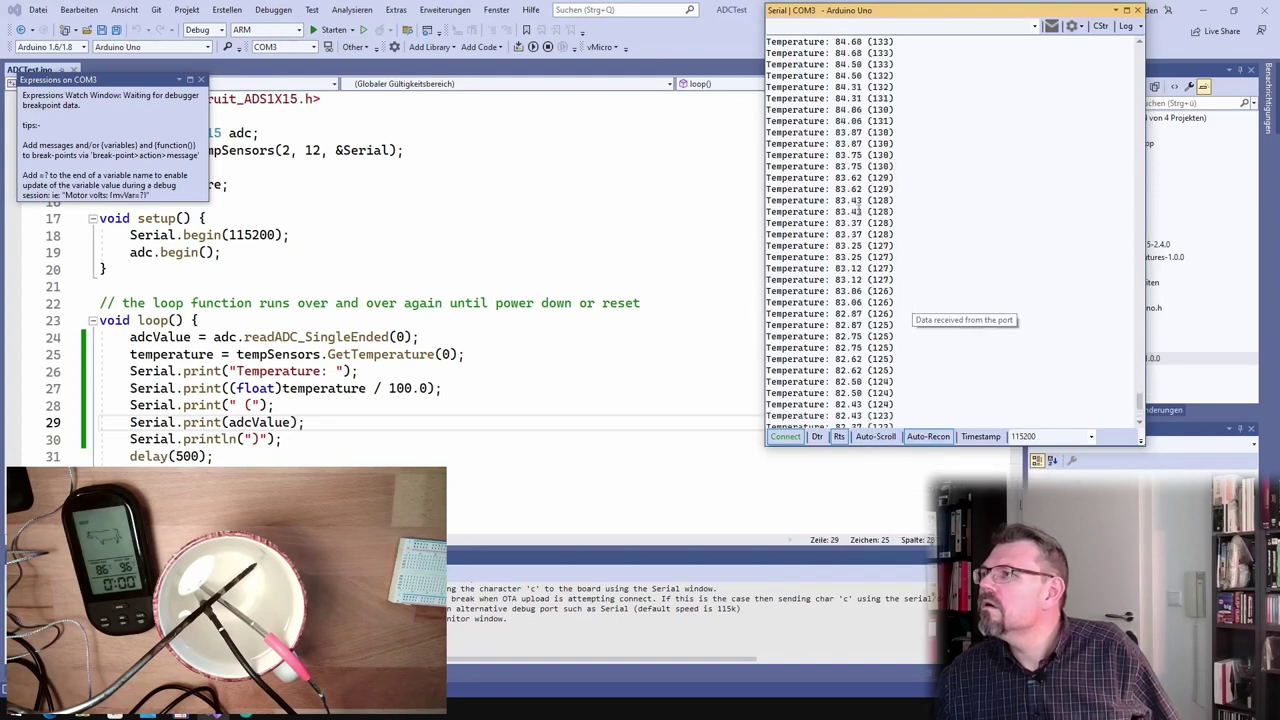
pyautogui.scroll(2, 869, 118)
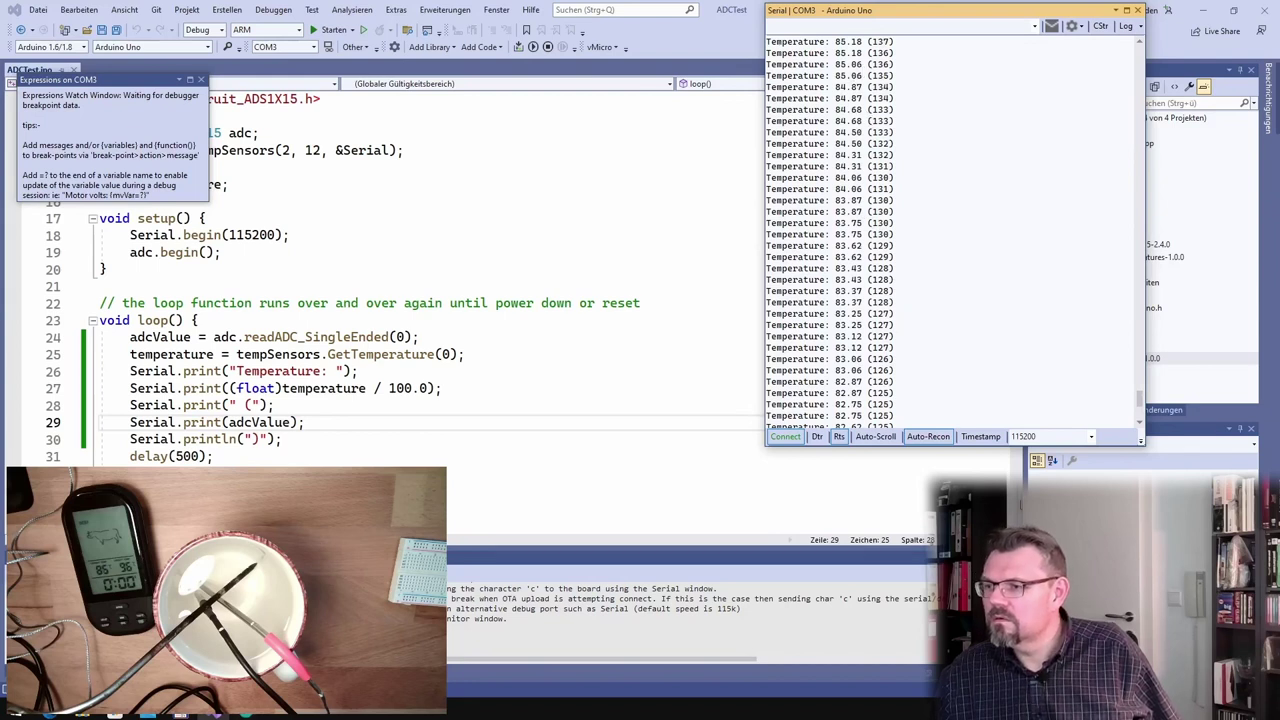
# Step: Enter 136 as the ADC-Value in cell D5 of the Excel worksheet and turn the serial monitor's auto-scroll back on
pyautogui.hotkey('alt', 'Tab')
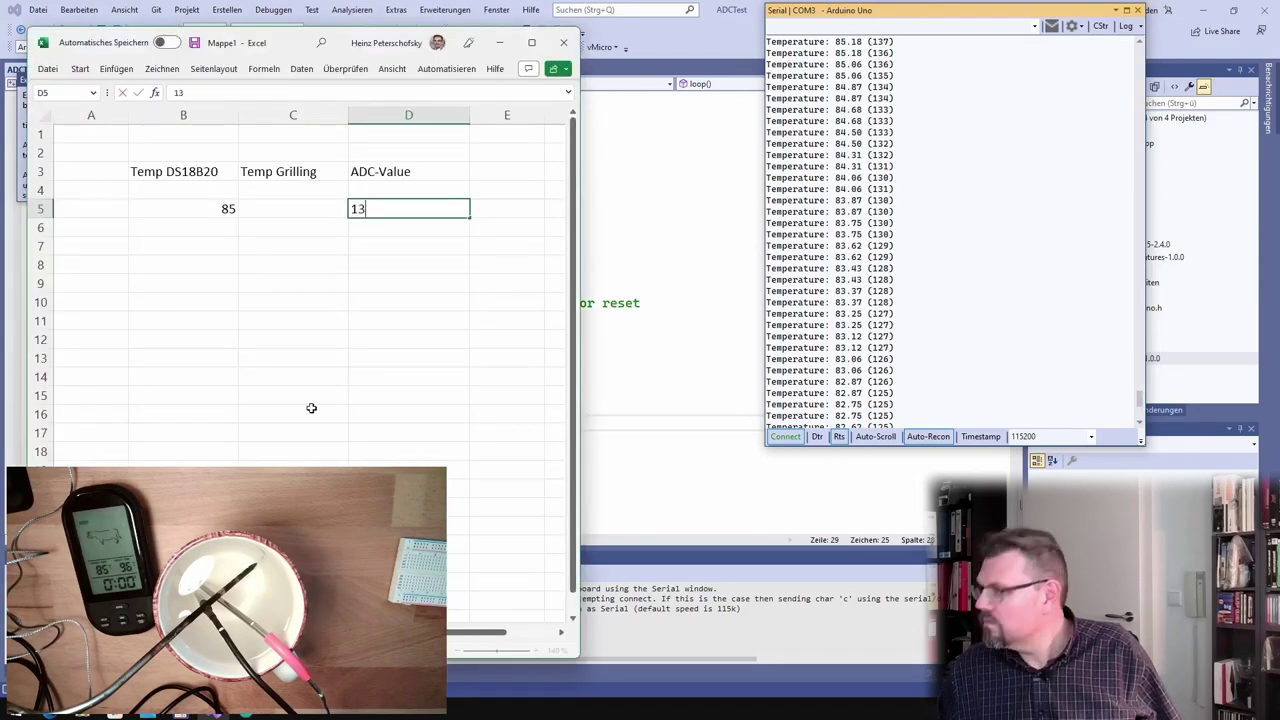
pyautogui.click(877, 438)
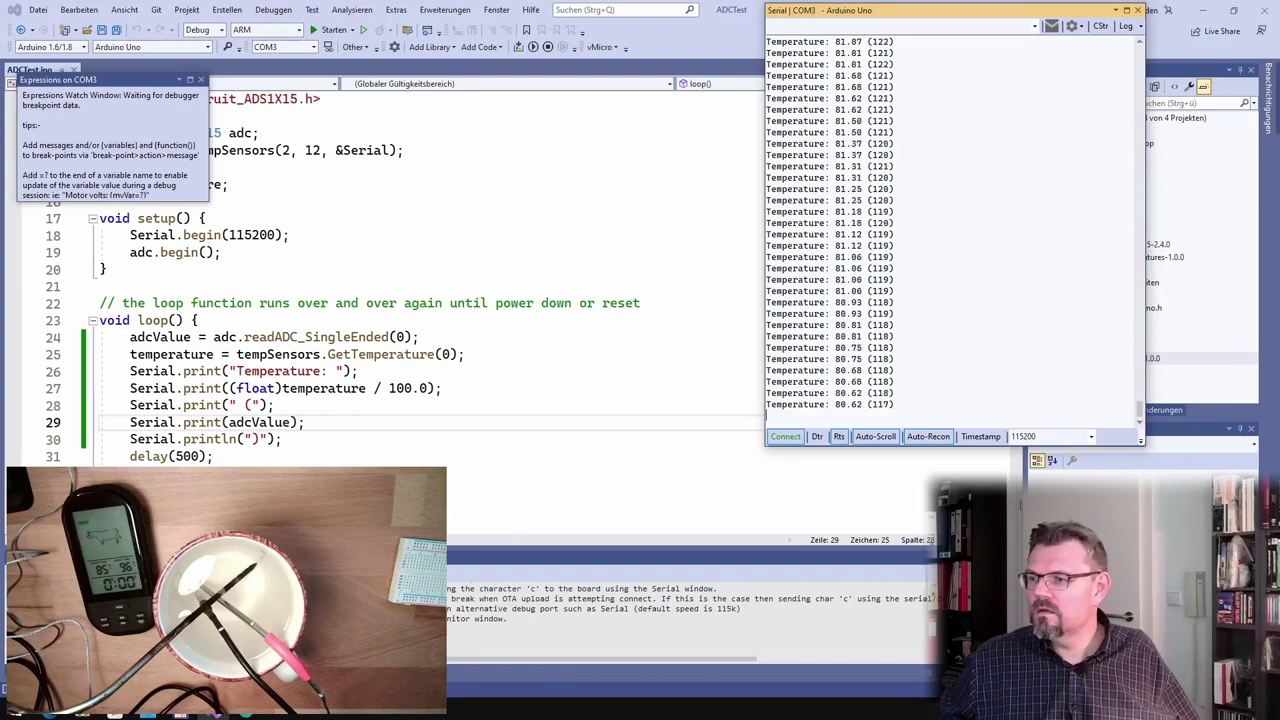
# Step: In the Excel worksheet, record a reading in row 6: 80 as Temp DS18B20, 85 as Temp Grilling and 116 as ADC-Value
pyautogui.click(246, 716)
pyautogui.press('Left')
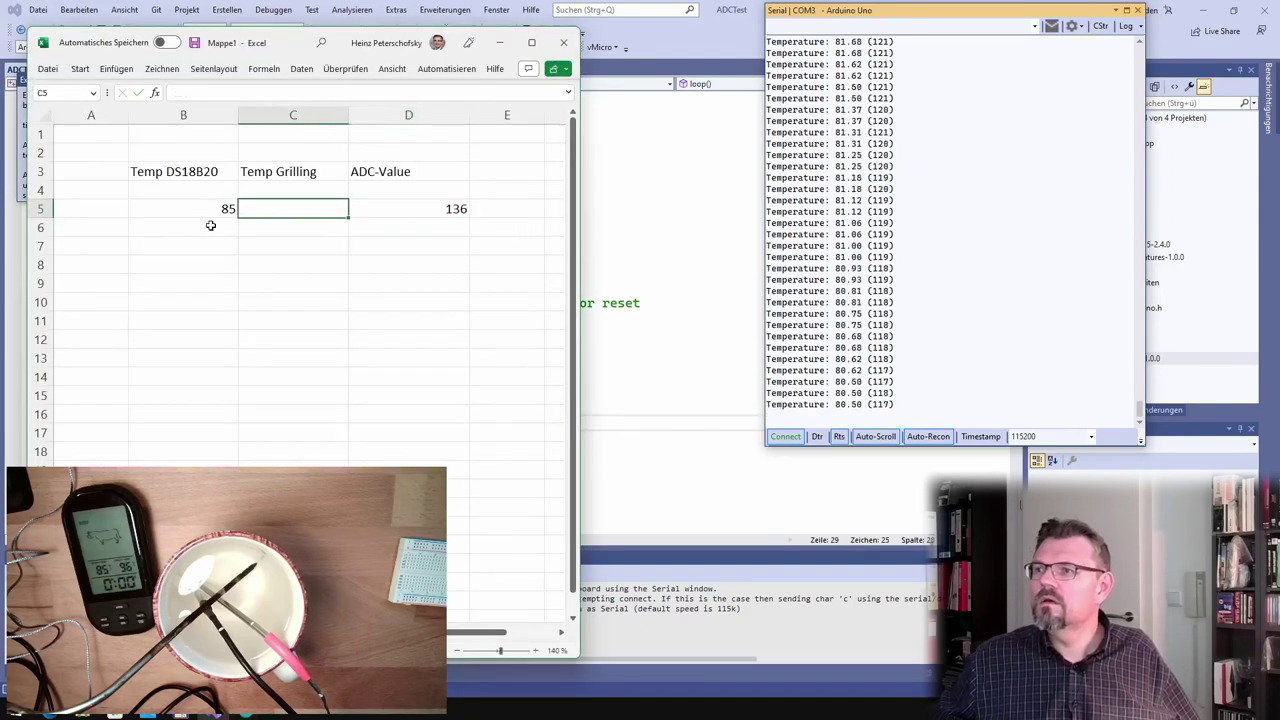
pyautogui.click(206, 225)
pyautogui.press('Right')
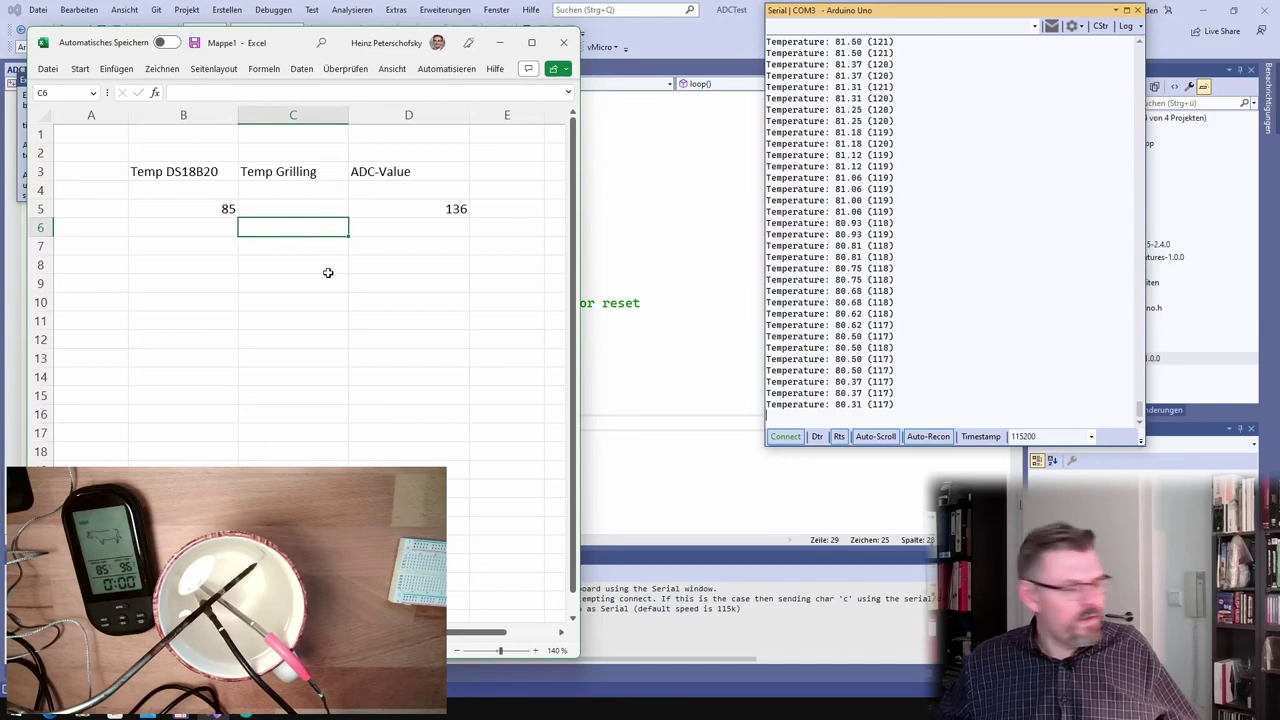
pyautogui.write('85')
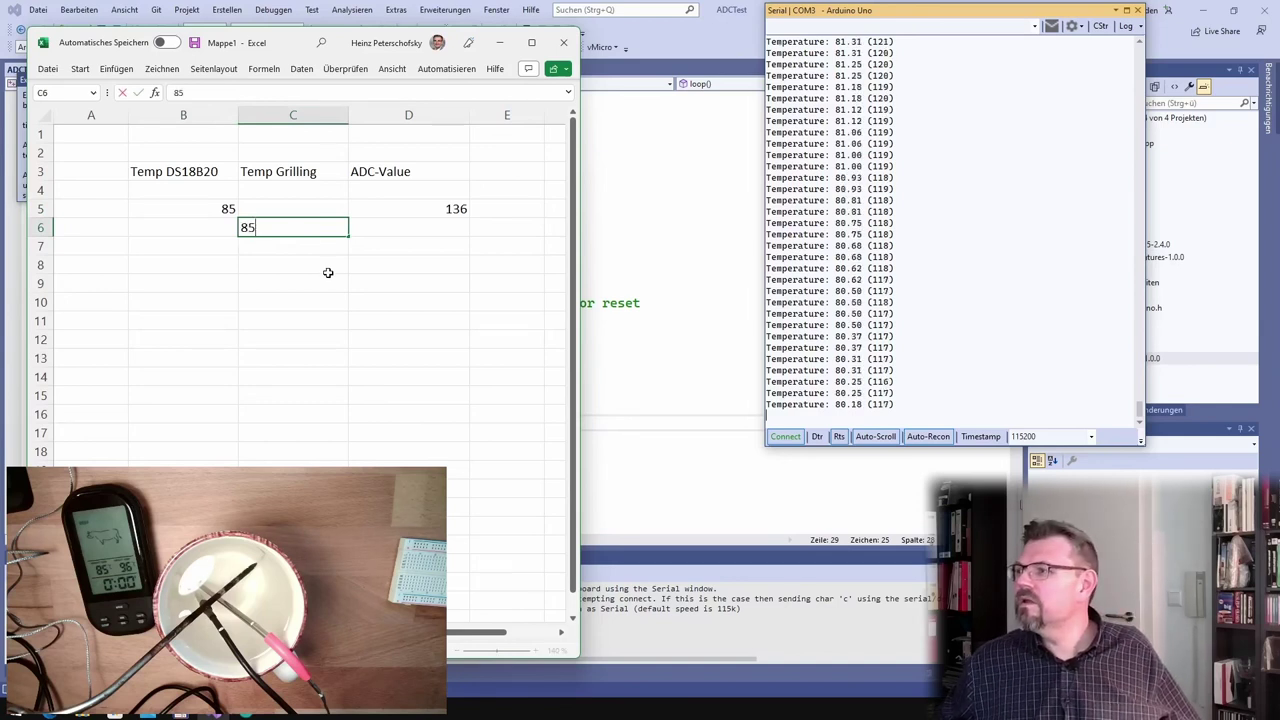
pyautogui.press('Left')
pyautogui.write('80')
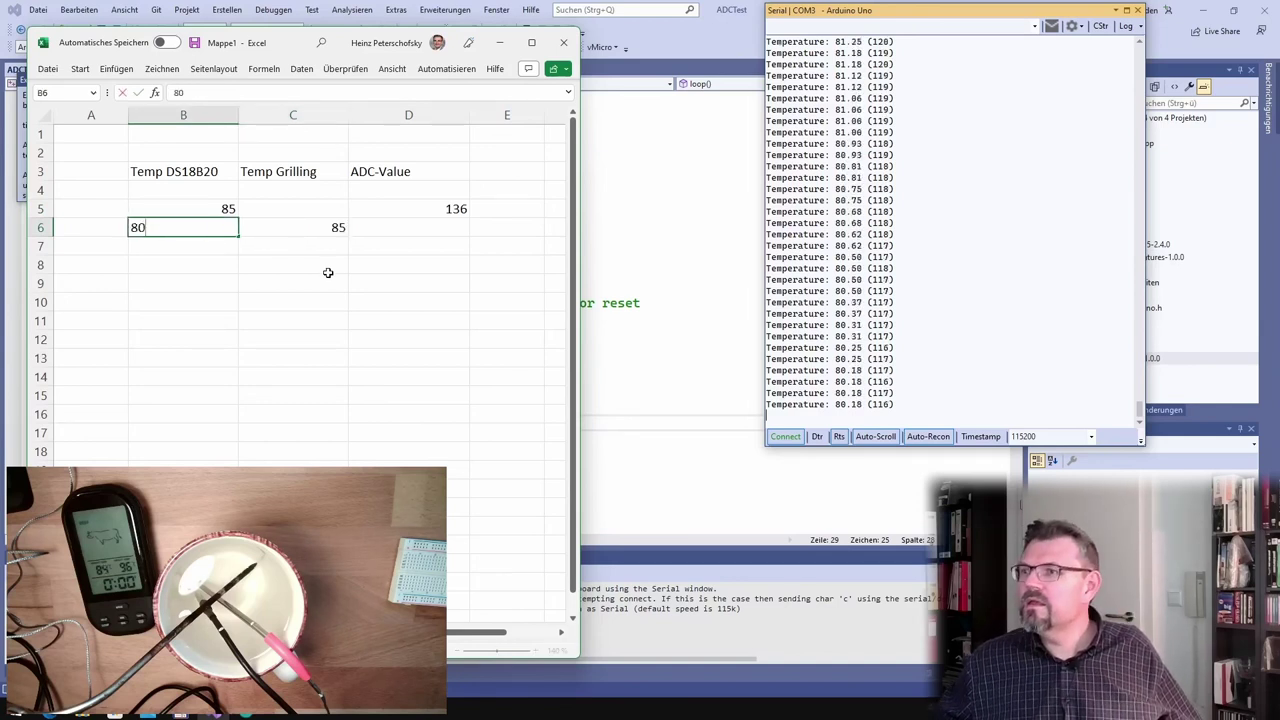
pyautogui.press('Right')
pyautogui.press('Right')
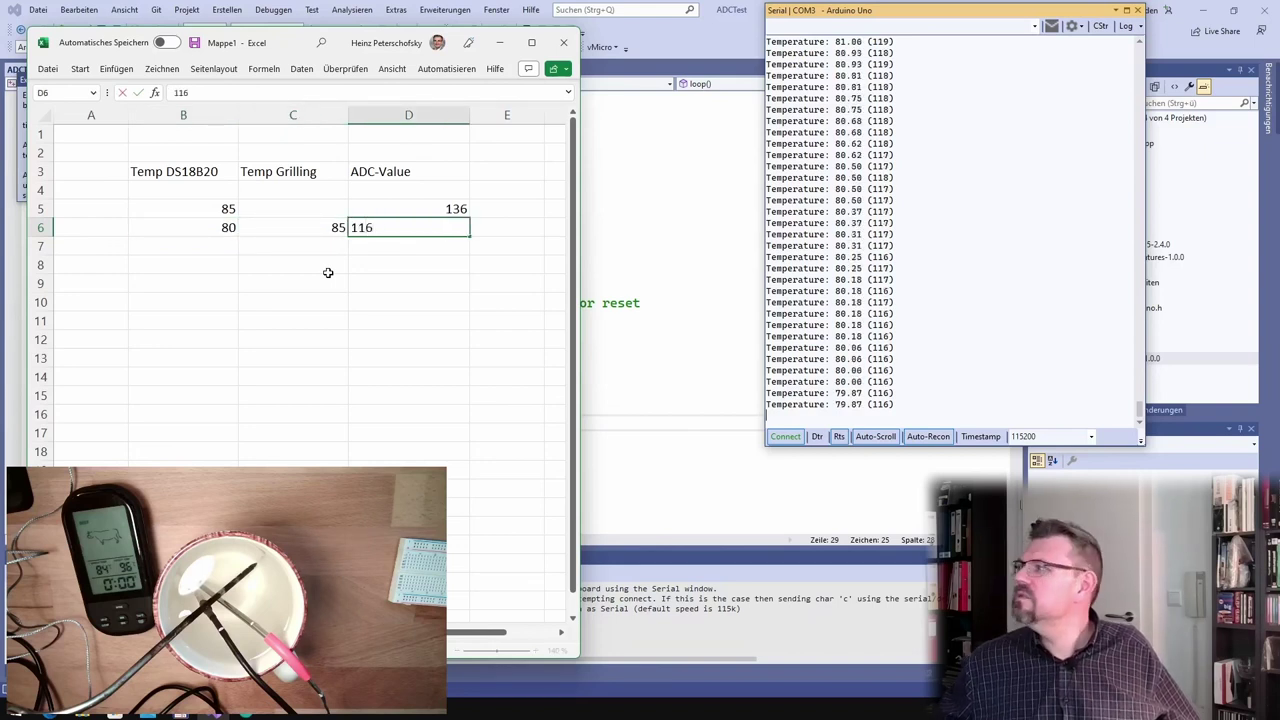
pyautogui.write('116')
pyautogui.press('Return')
# Step: Enter 79 as Temp DS18B20 and 83 as Temp Grilling in row 7, and 33 as the ADC-Value in D15
pyautogui.press('Left')
pyautogui.press('Left')
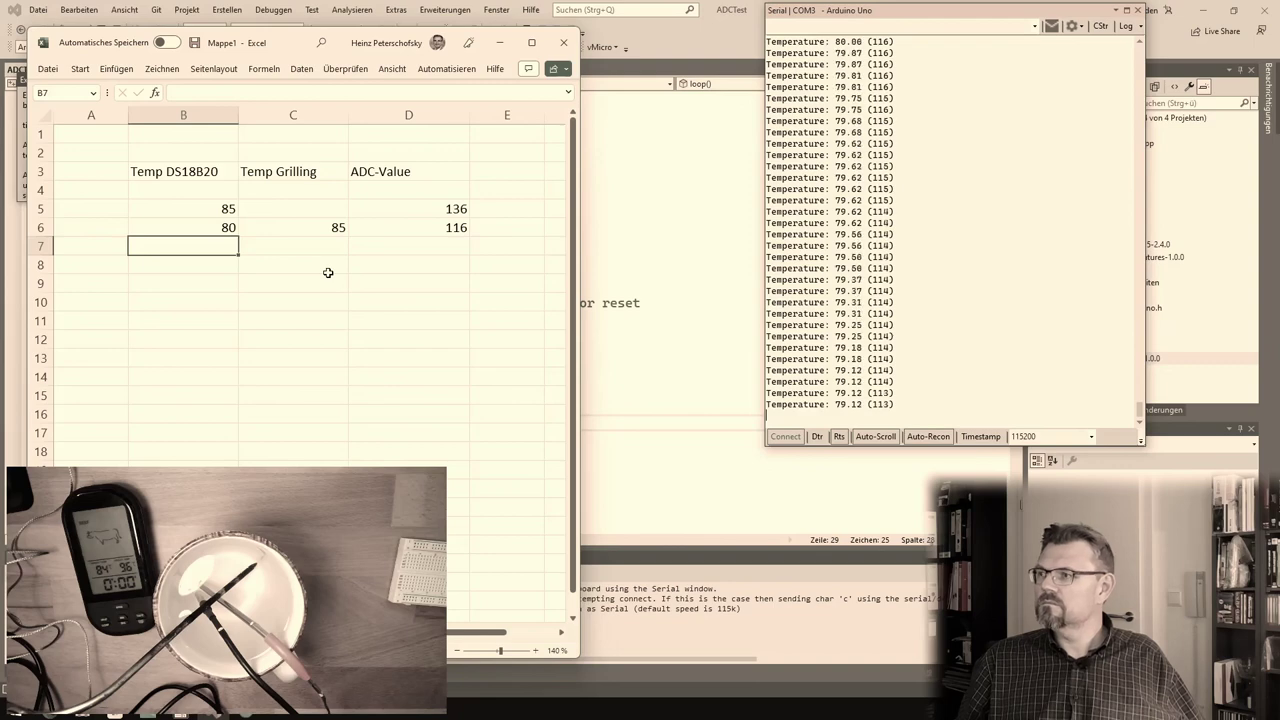
pyautogui.write('79')
pyautogui.press('Tab')
pyautogui.write('83')
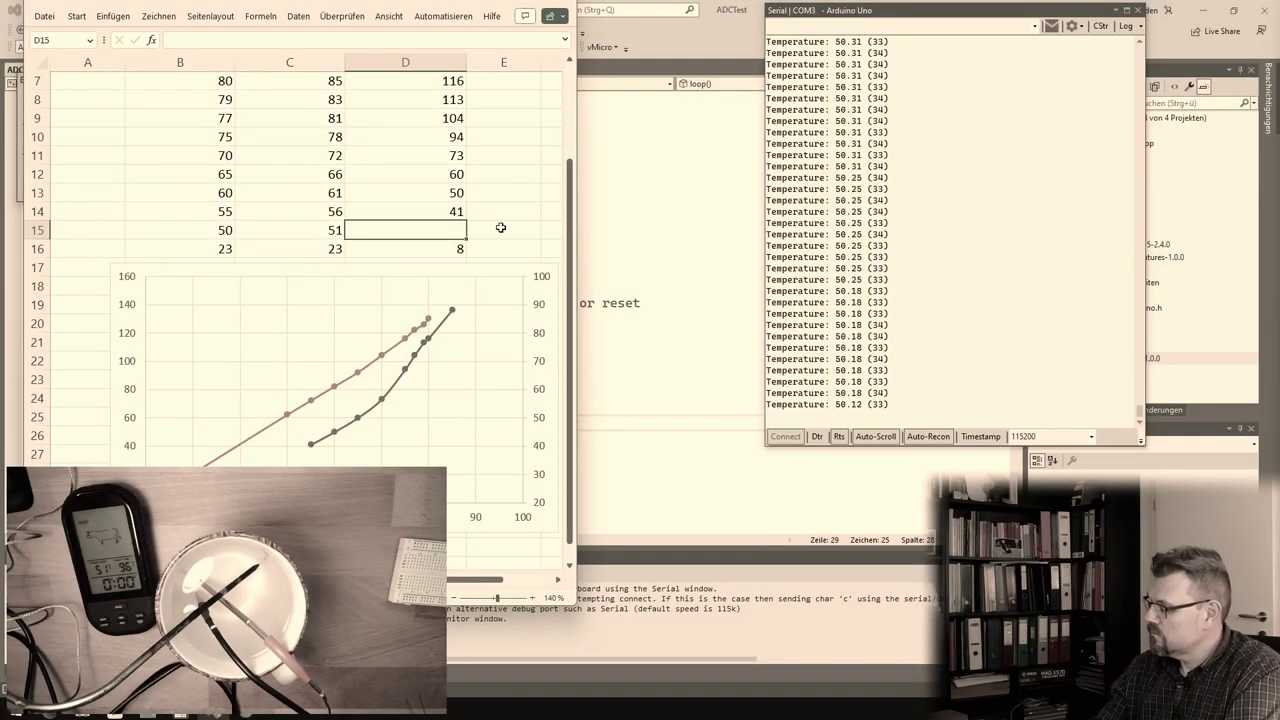
pyautogui.write('33')
pyautogui.press('Return')
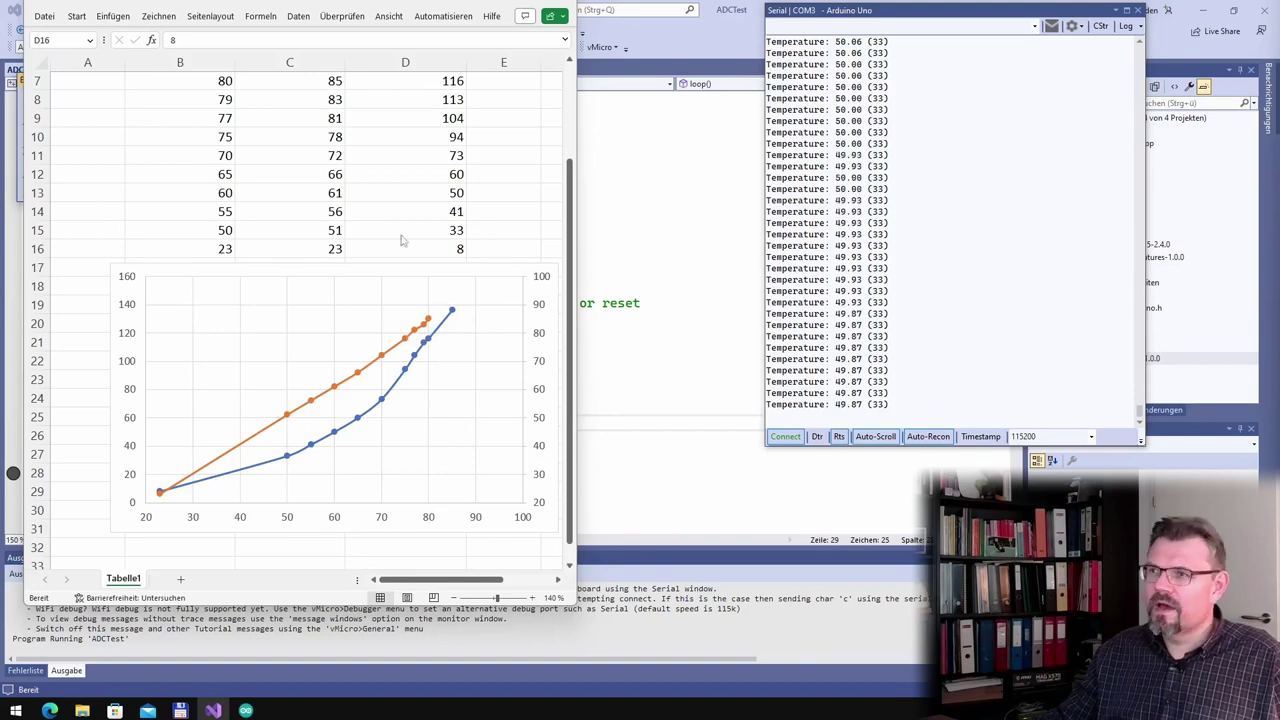
# Step: Compare the Temp DS18B20 and Temp Grilling readings row by row, from row 7 to row 11
pyautogui.click(335, 82)
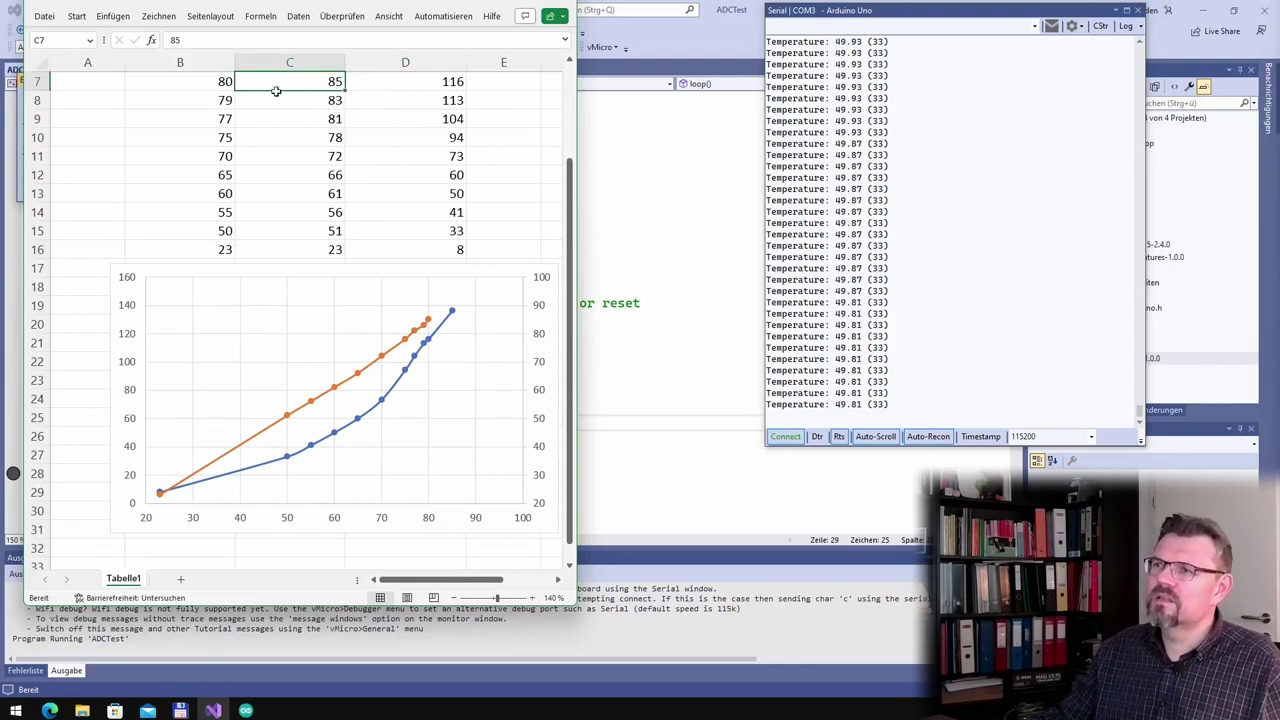
pyautogui.moveTo(222, 82); pyautogui.dragTo(300, 78)
pyautogui.moveTo(228, 100); pyautogui.dragTo(291, 108)
pyautogui.moveTo(173, 118); pyautogui.dragTo(277, 120)
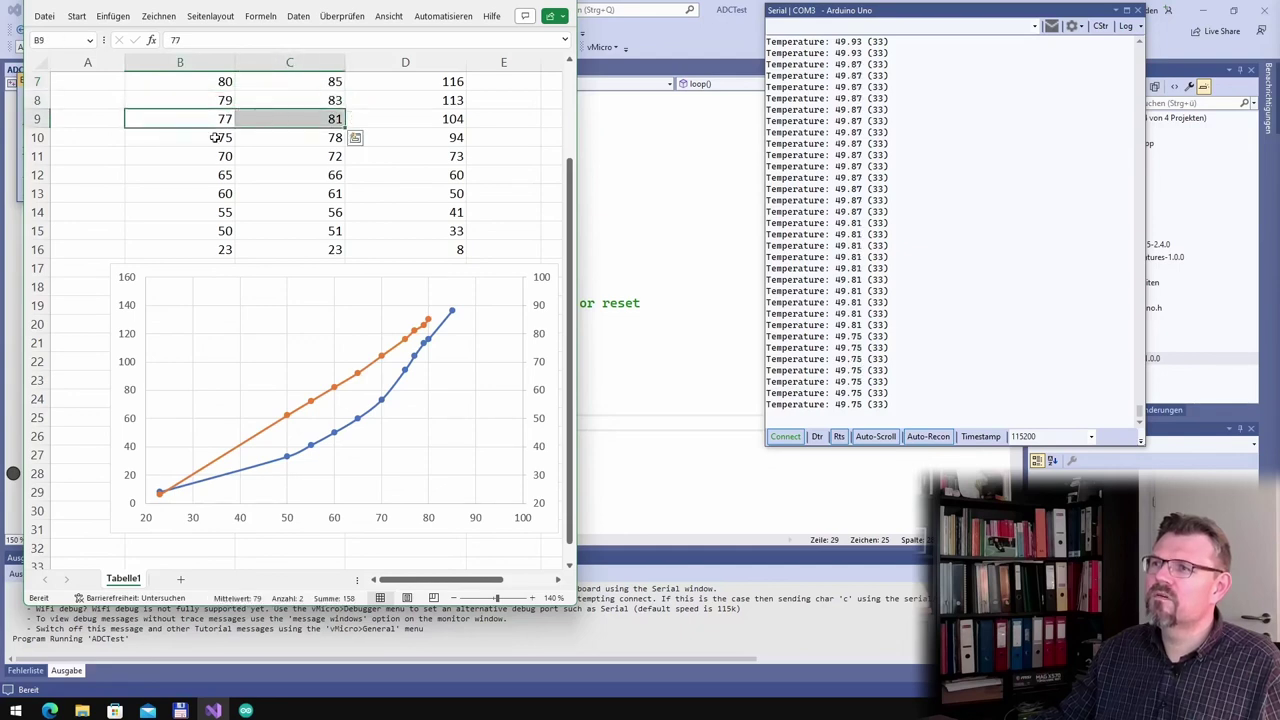
pyautogui.moveTo(184, 137); pyautogui.dragTo(296, 139)
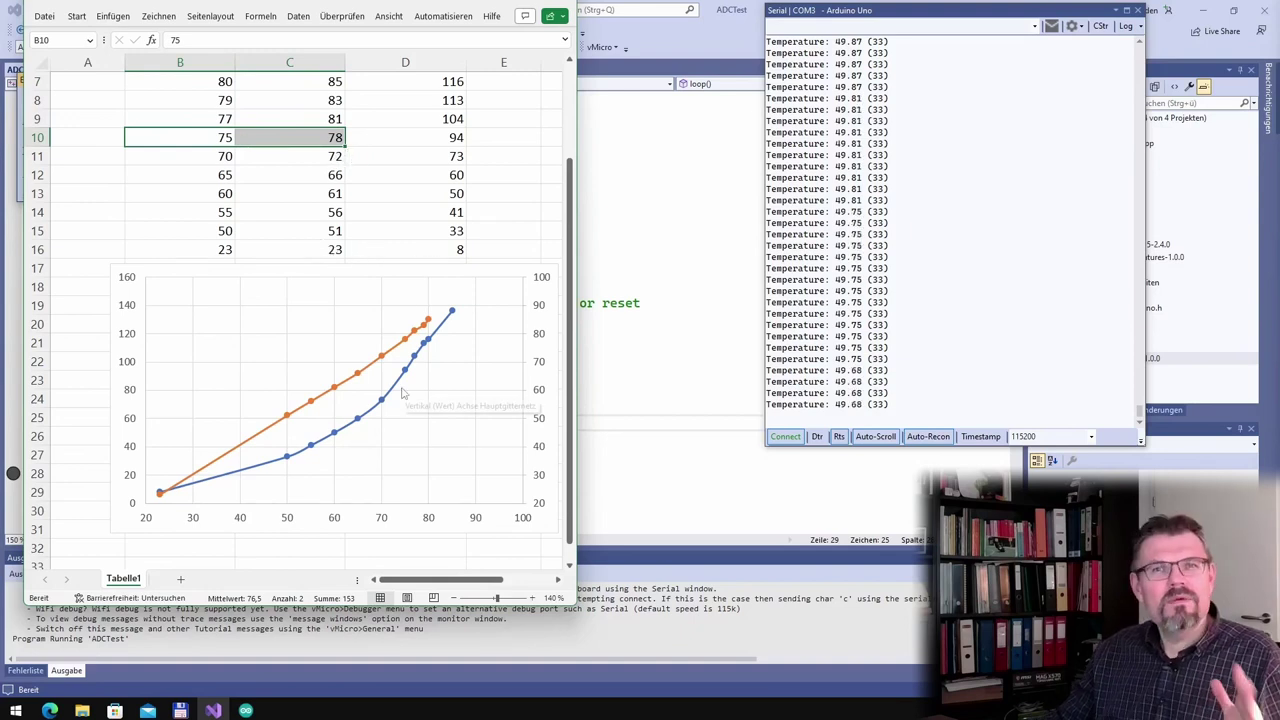
pyautogui.click(213, 161)
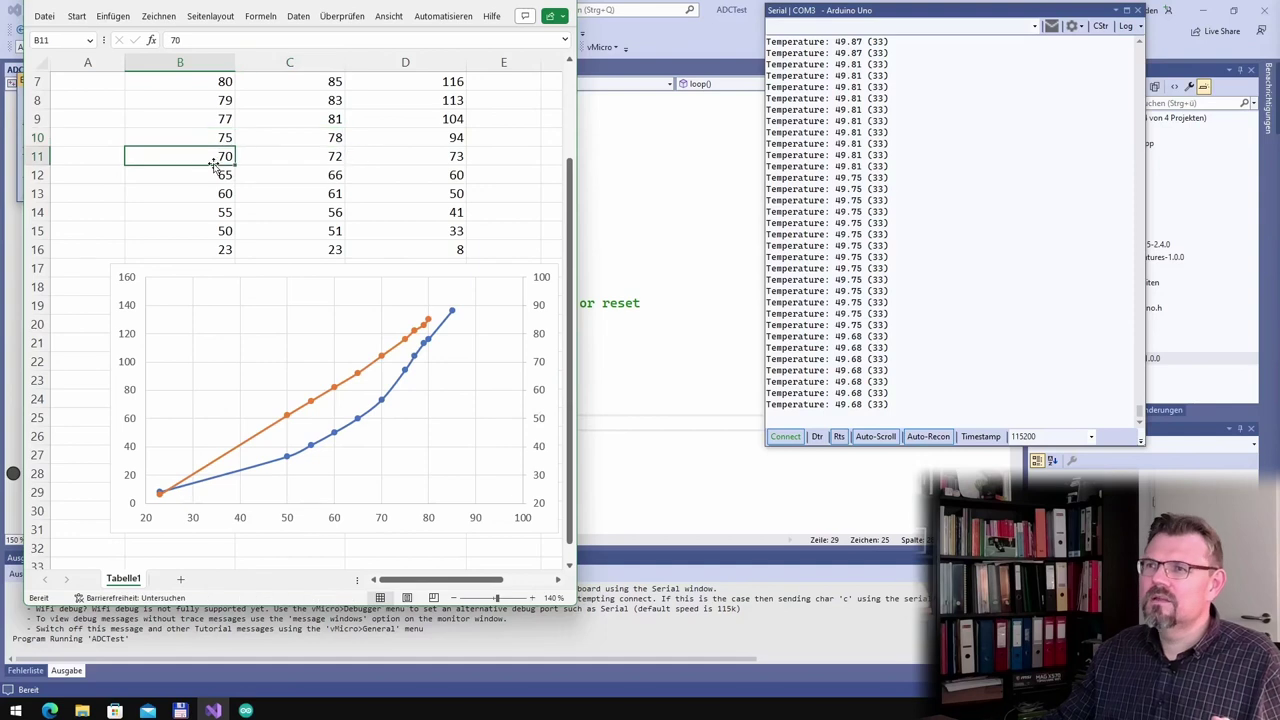
# Step: Compare the DS18B20 temperatures with the ADC values in rows 7 to 16, and check the 47k and 100k column labels
pyautogui.moveTo(212, 90); pyautogui.dragTo(202, 256)
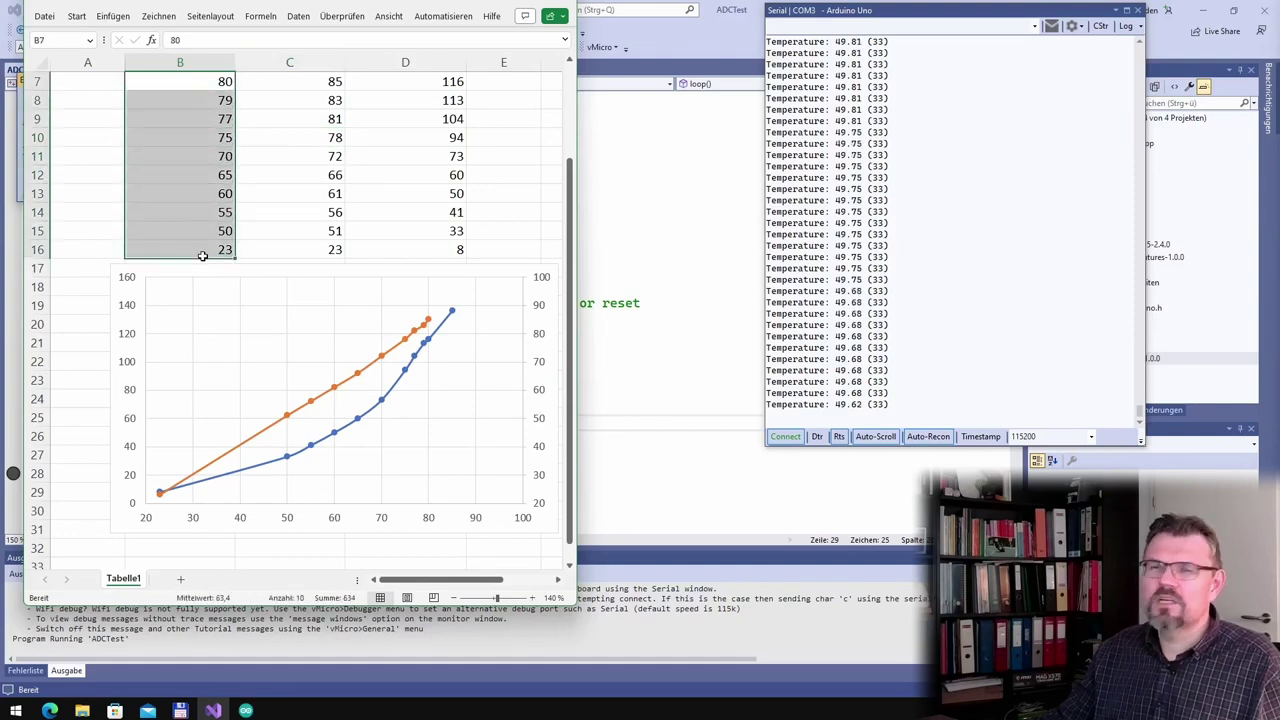
pyautogui.moveTo(420, 246); pyautogui.dragTo(436, 89)
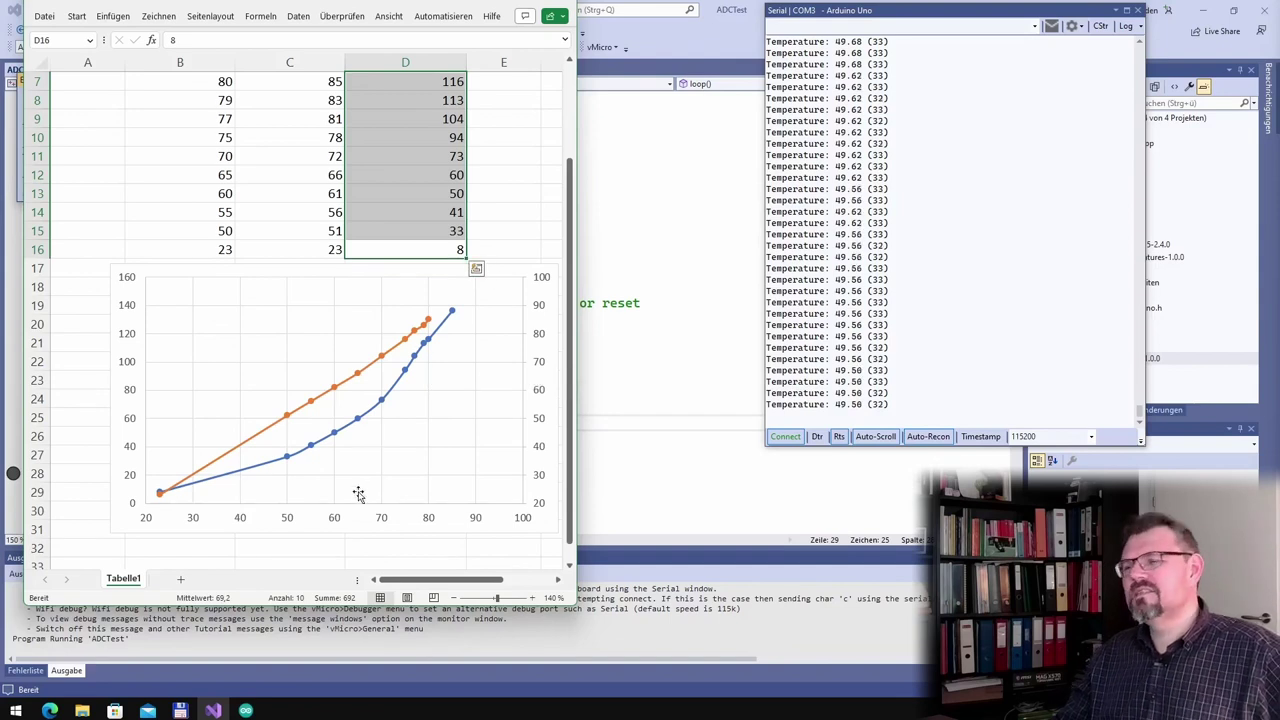
pyautogui.click(542, 194)
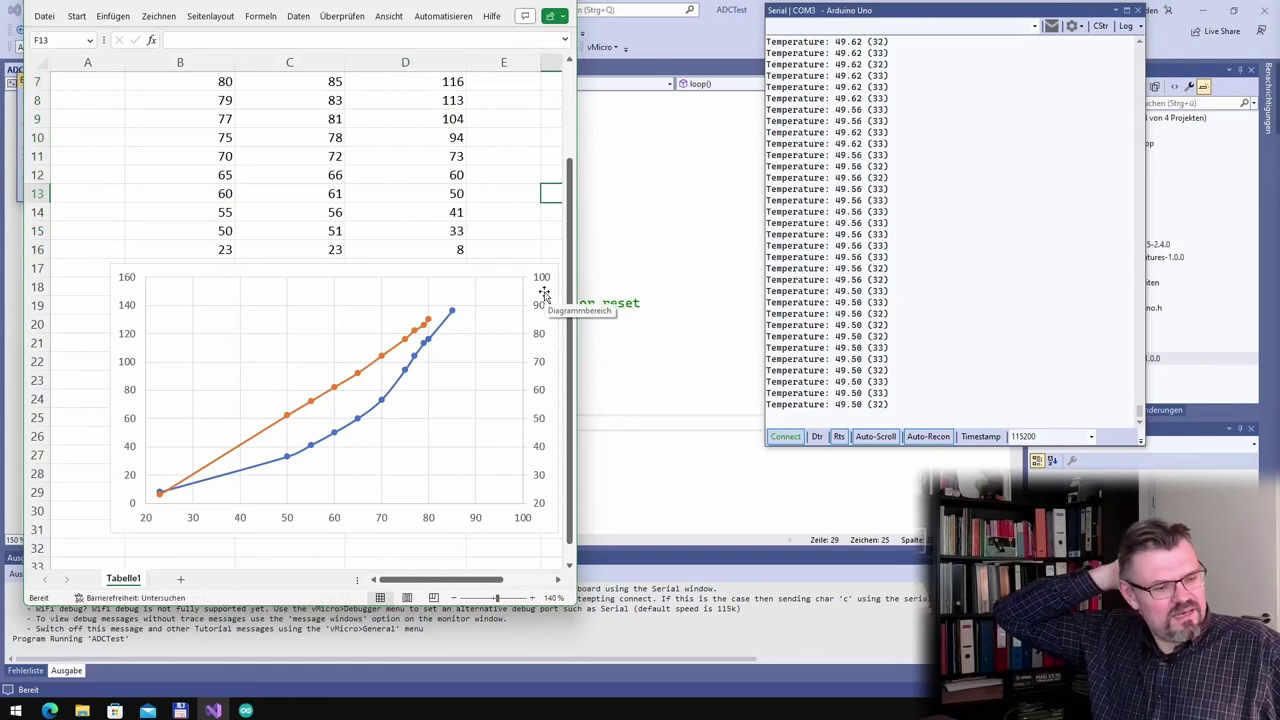
pyautogui.scroll(2, 471, 137)
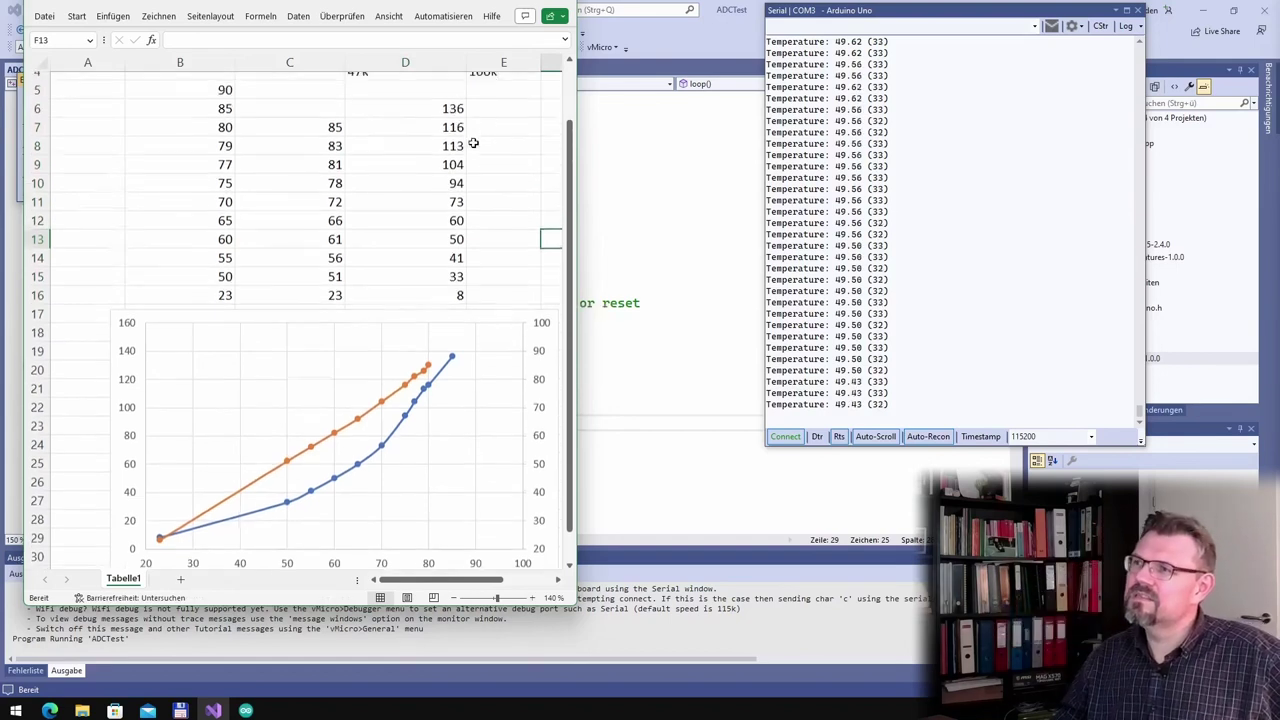
pyautogui.click(384, 136)
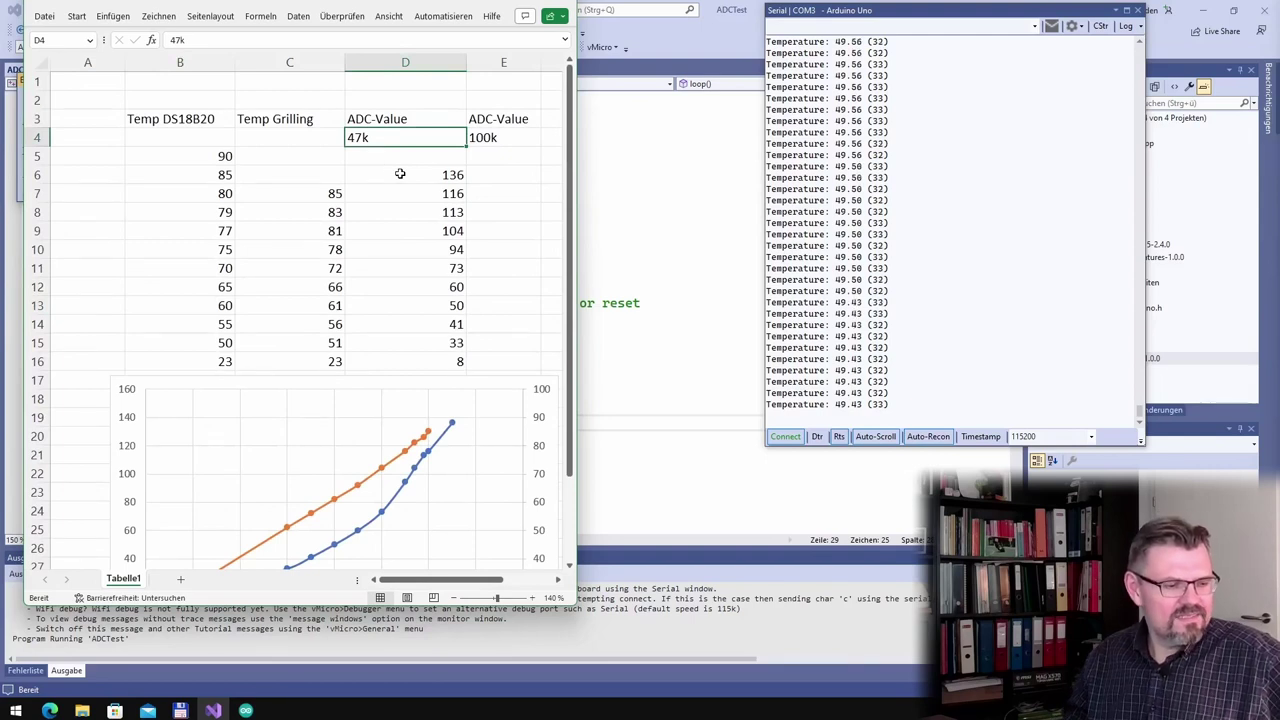
pyautogui.click(516, 137)
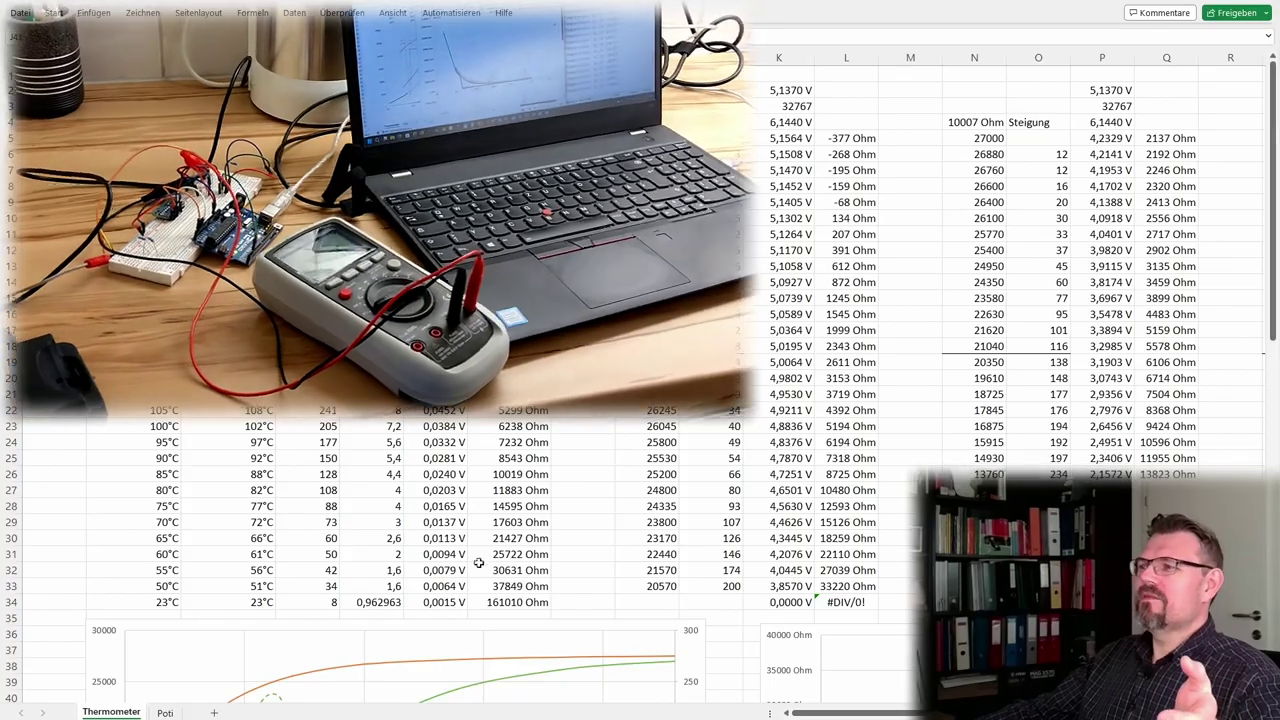
# Step: On the Thermometer sheet, examine the solid ADC curves and the dashed slope curves in the chart beneath the readings
pyautogui.scroll(-7, 480, 545)
pyautogui.scroll(-1, 480, 543)
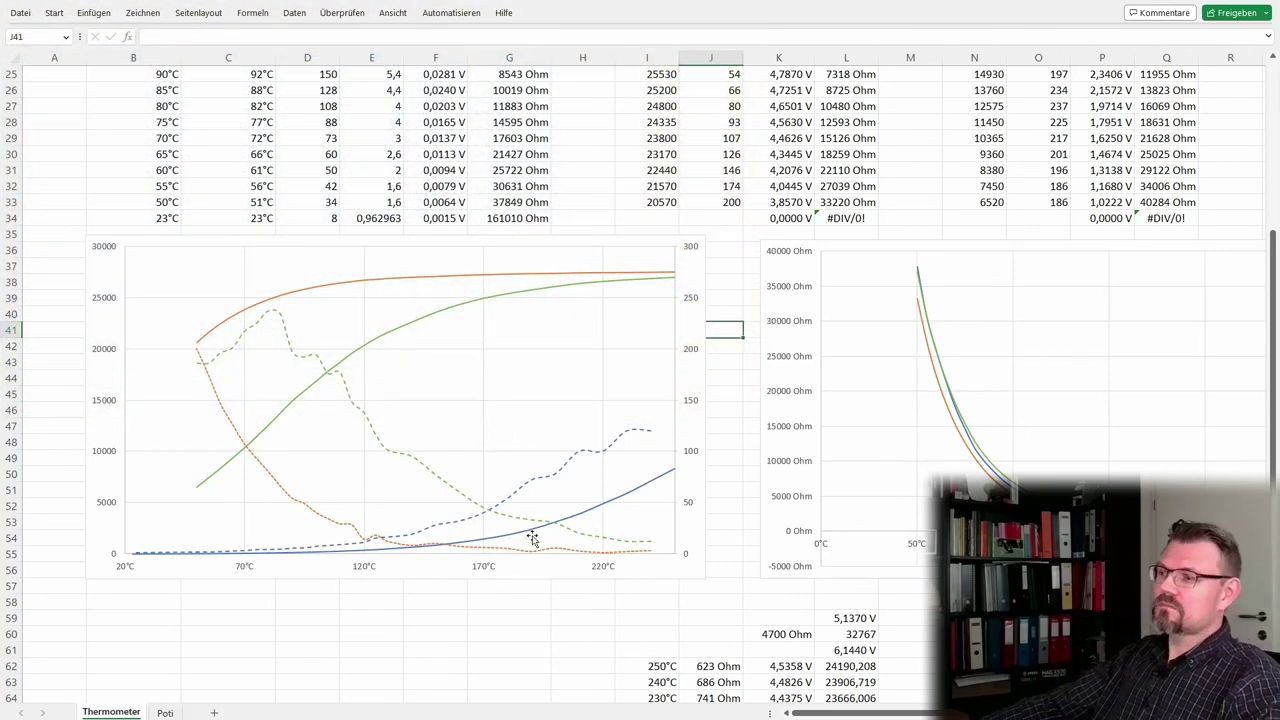
pyautogui.moveTo(531, 533)
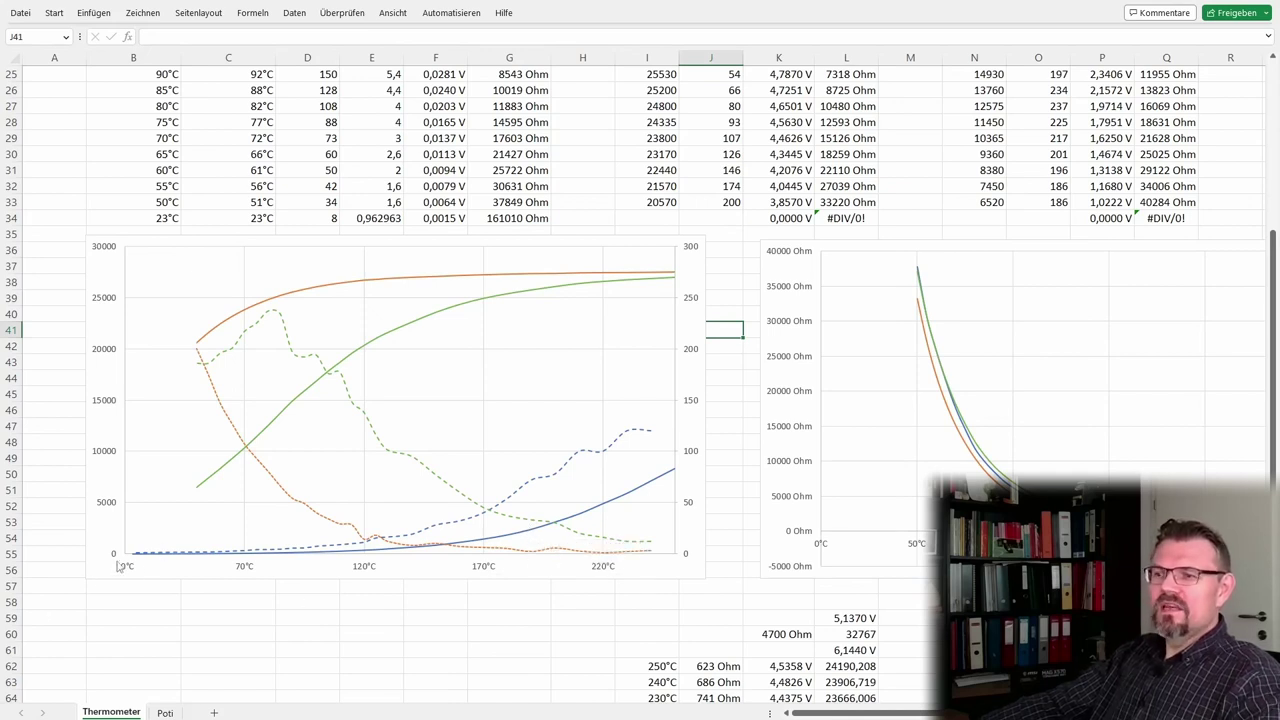
pyautogui.moveTo(138, 558)
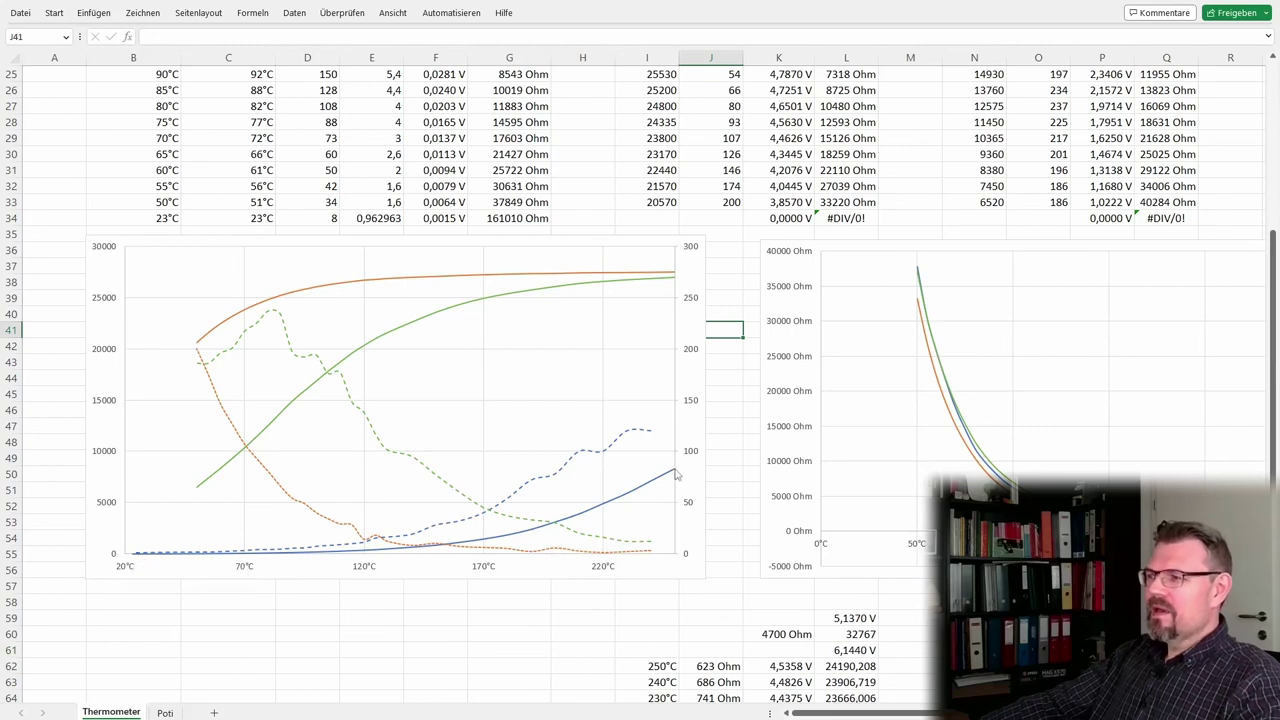
pyautogui.moveTo(674, 472)
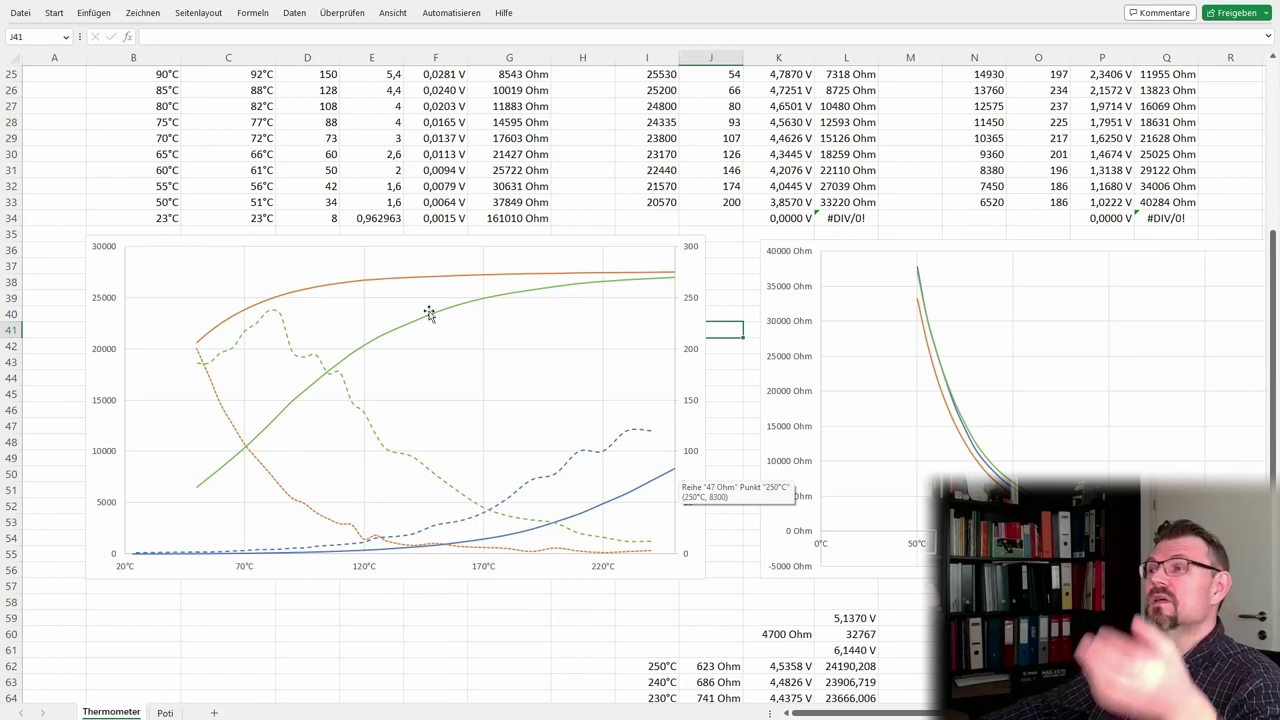
pyautogui.moveTo(427, 283)
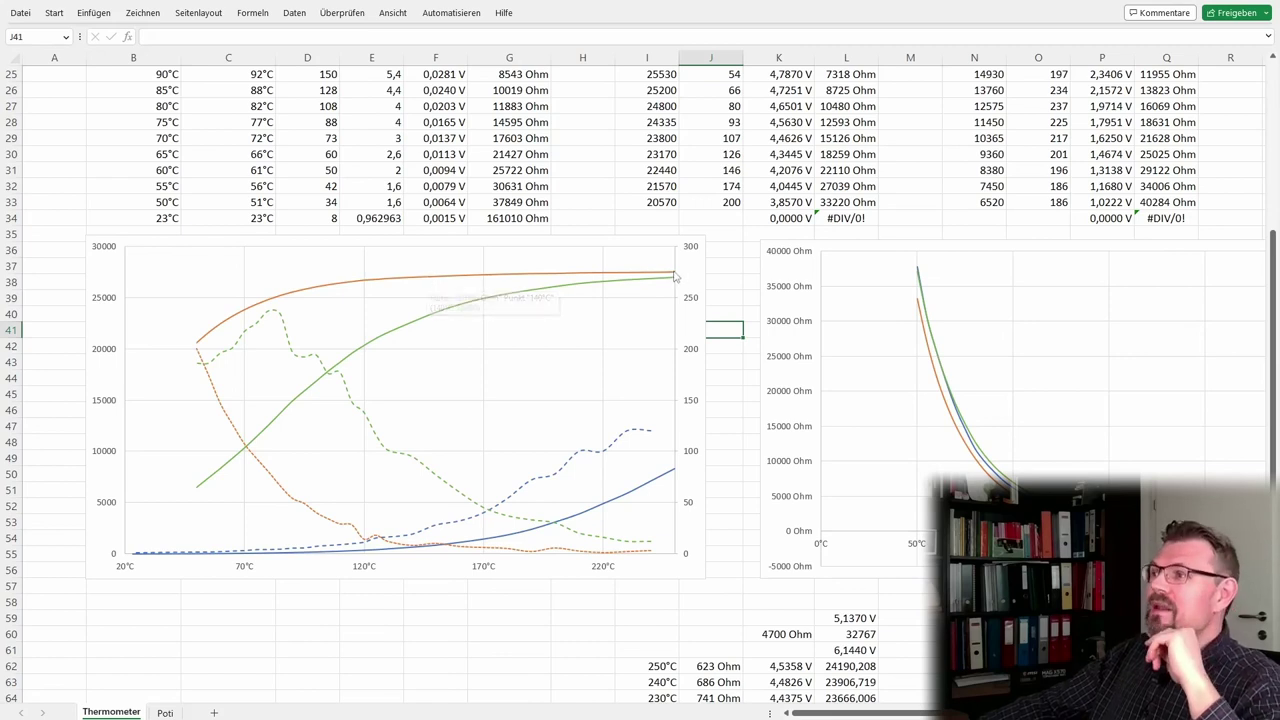
pyautogui.moveTo(675, 276)
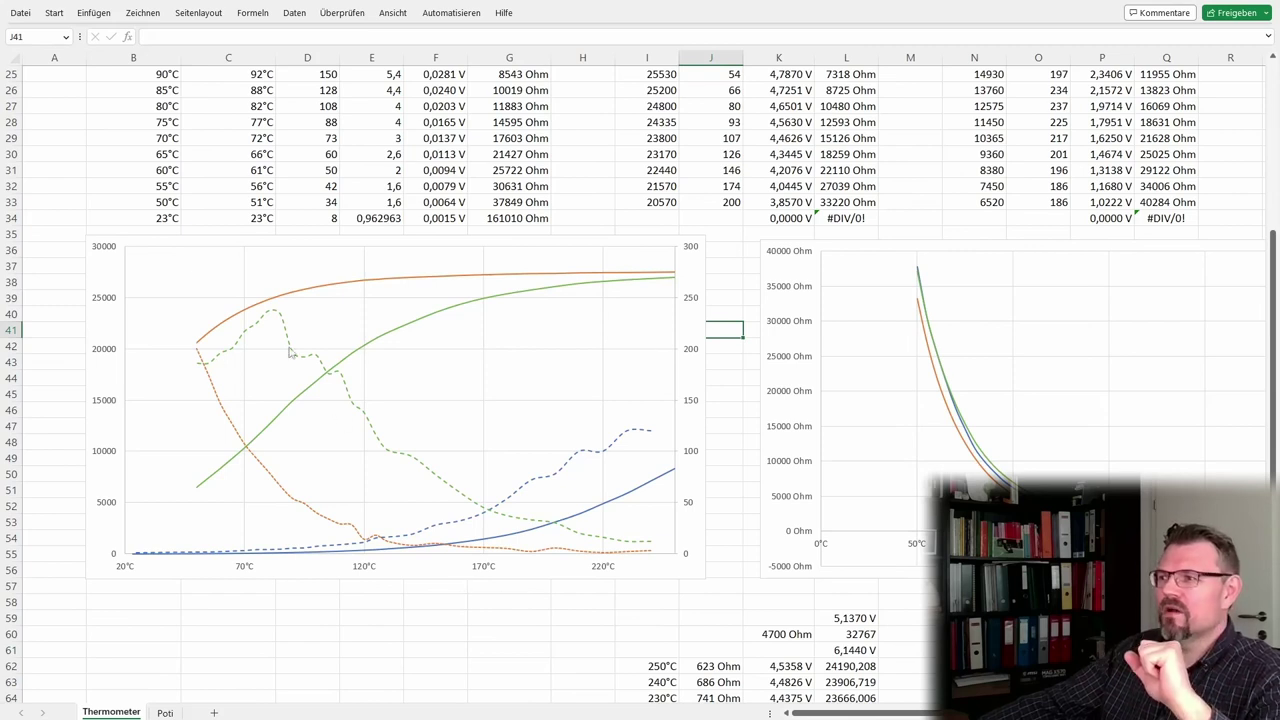
pyautogui.moveTo(199, 354)
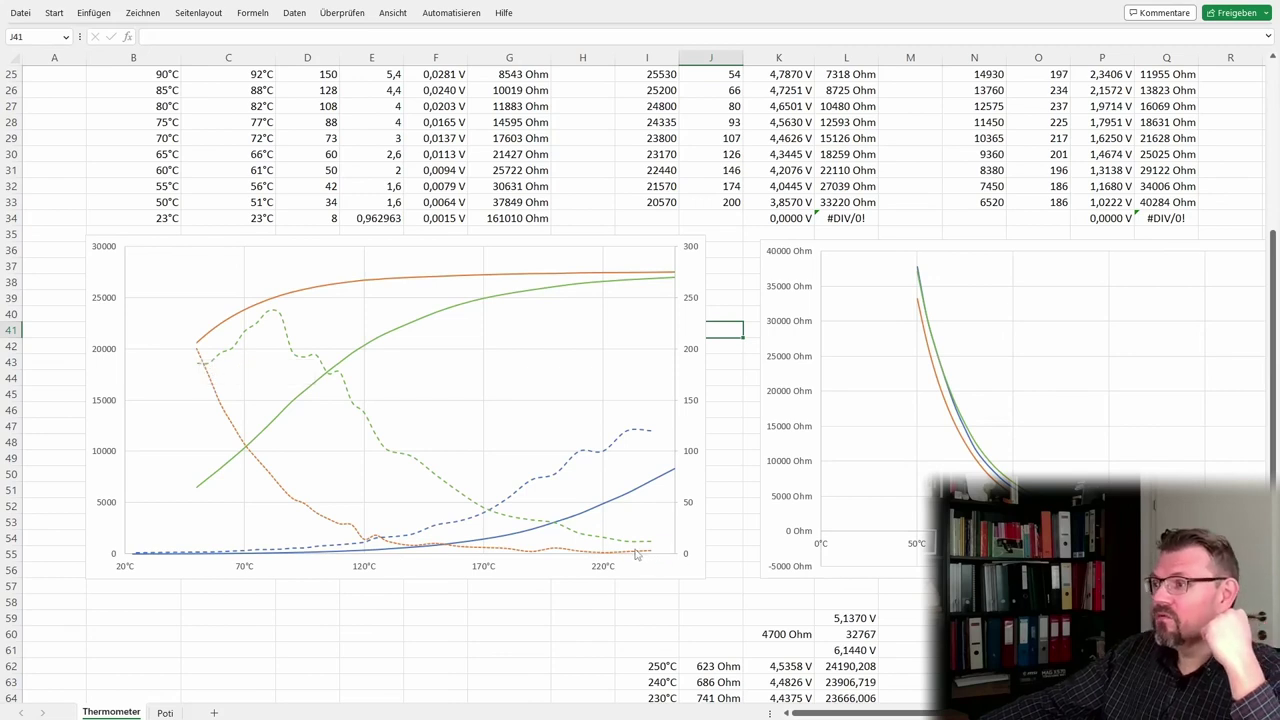
pyautogui.moveTo(615, 557)
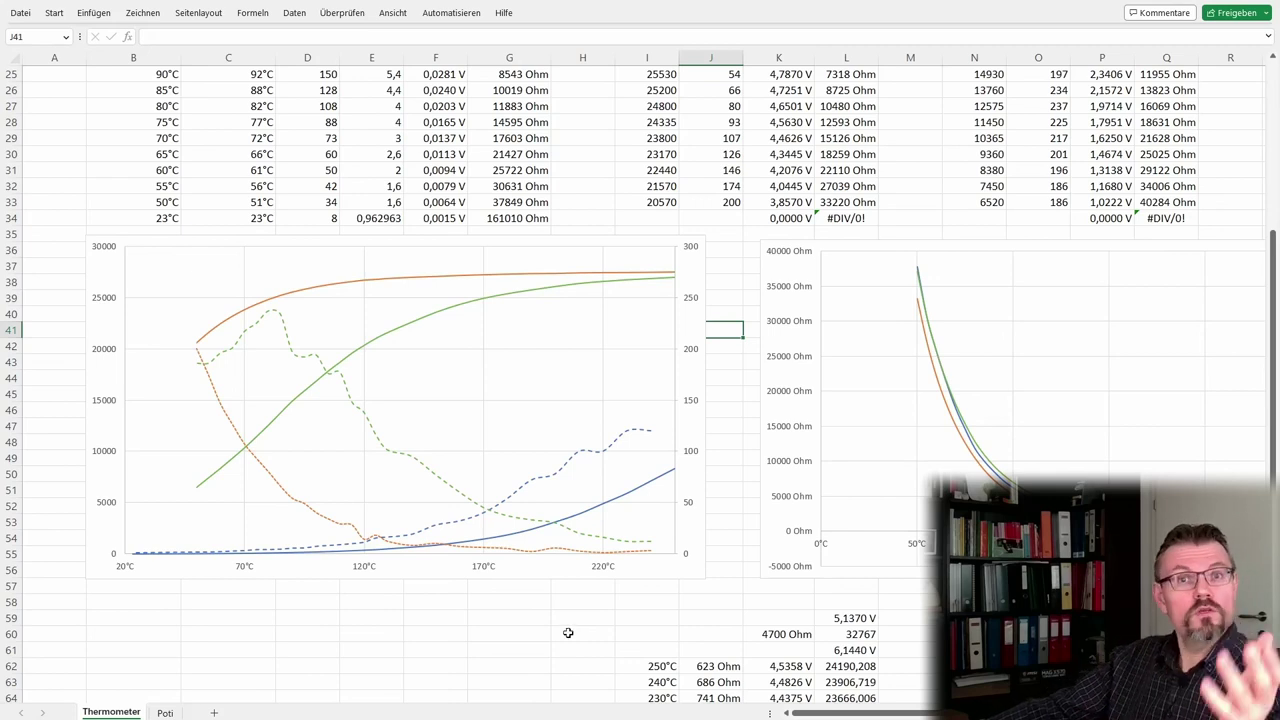
# Step: Set the resistor value in cell D4 of the Thermometer sheet to 47000 Ohm and check the charts below the table
pyautogui.scroll(8, 568, 633)
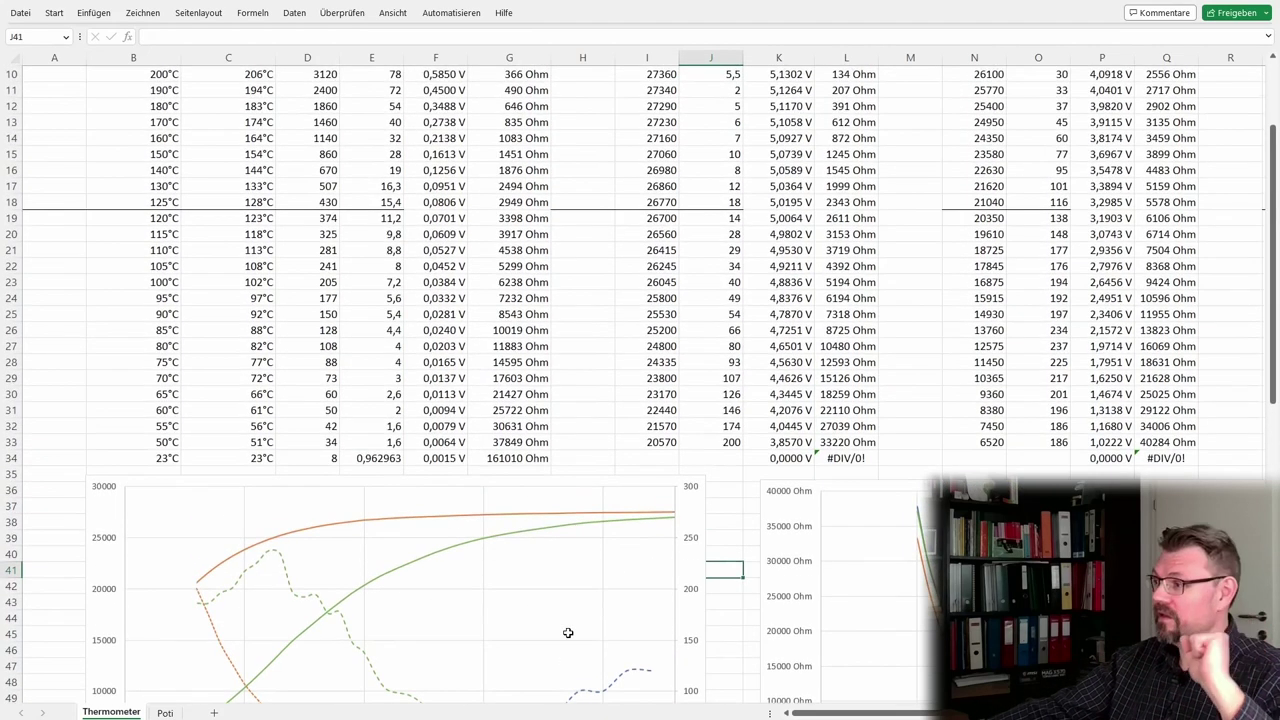
pyautogui.click(324, 122)
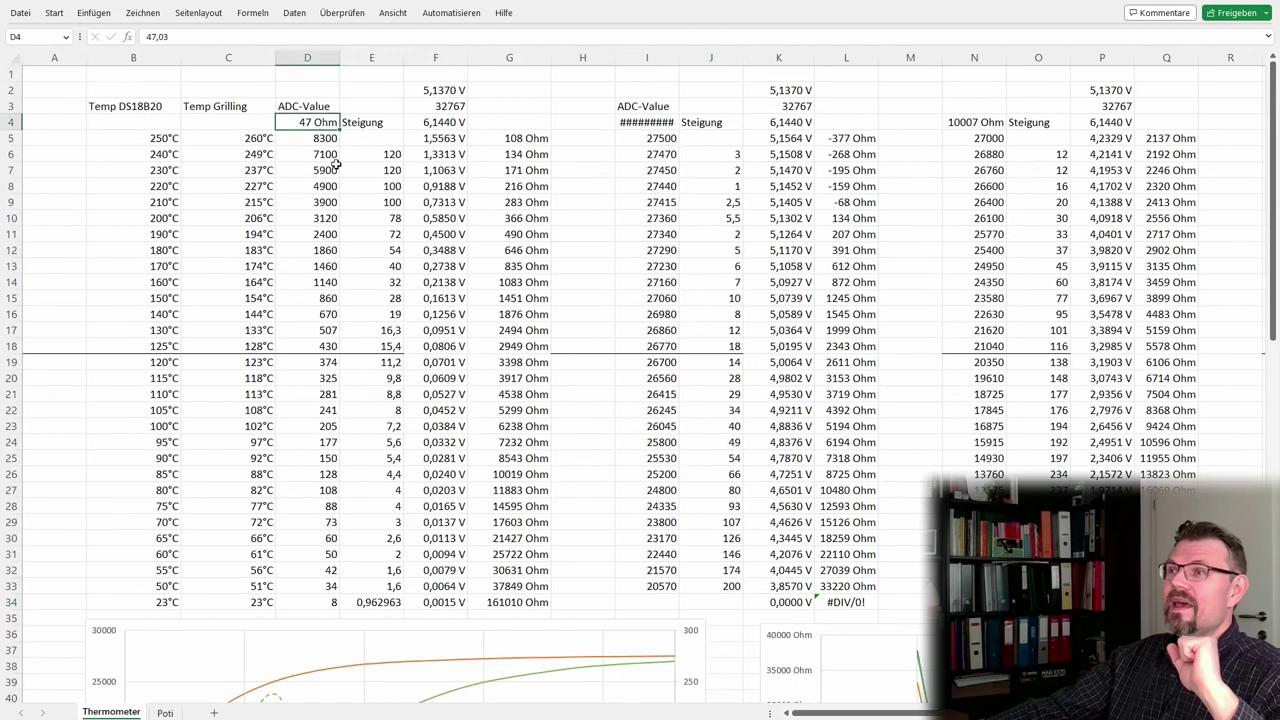
pyautogui.write('47000')
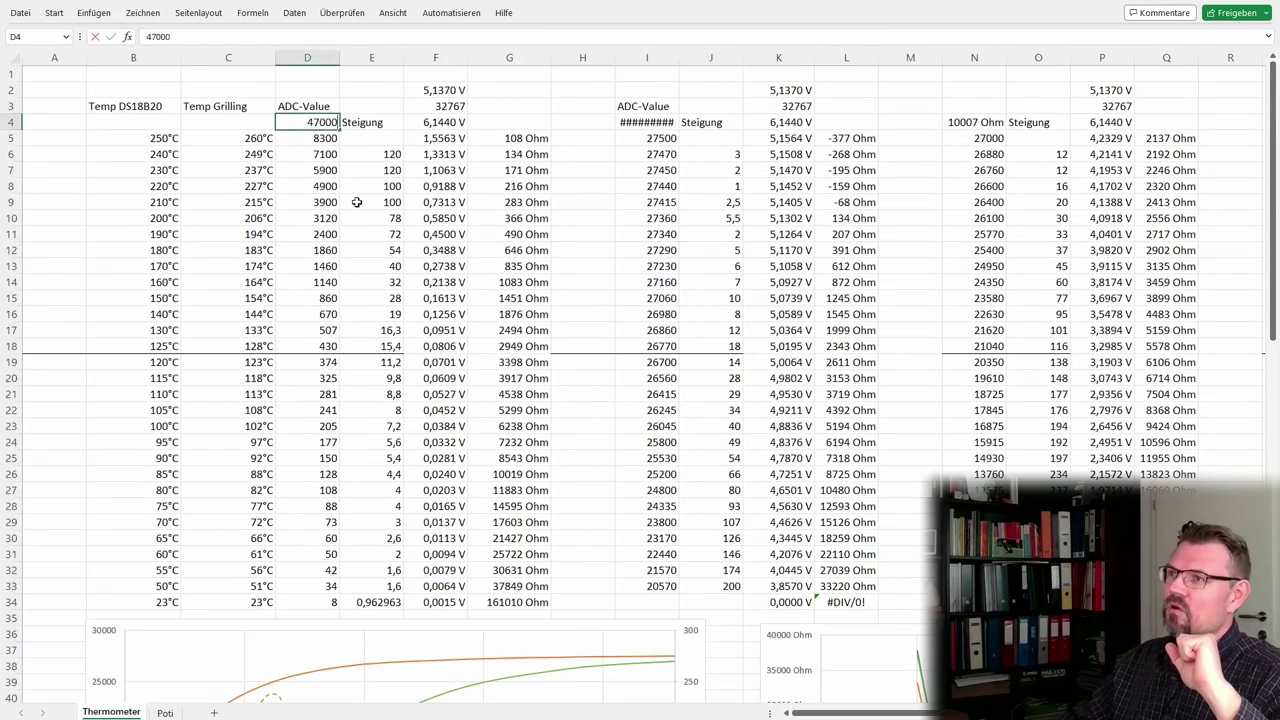
pyautogui.press('Return')
pyautogui.scroll(-6, 890, 336)
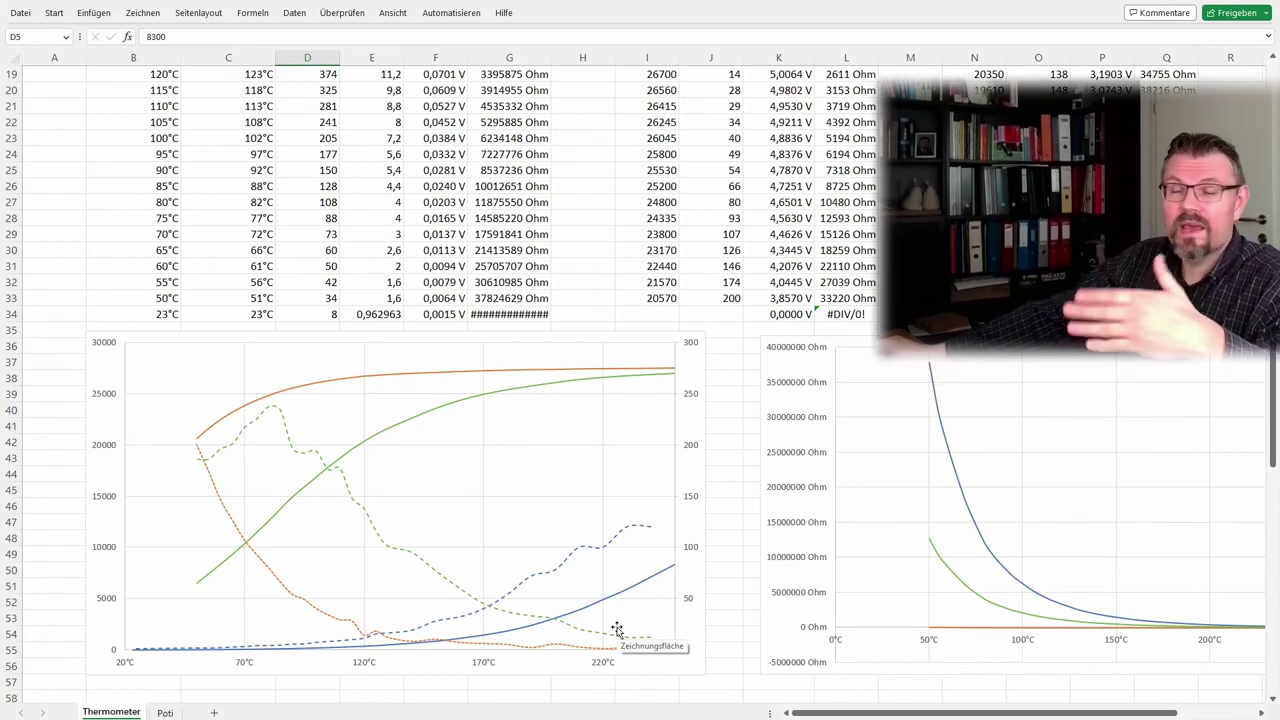
# Step: Set the resistor value in cell D4 to 47 Ohm and examine the whole resistance-over-temperature chart beneath the table
pyautogui.scroll(6, 710, 686)
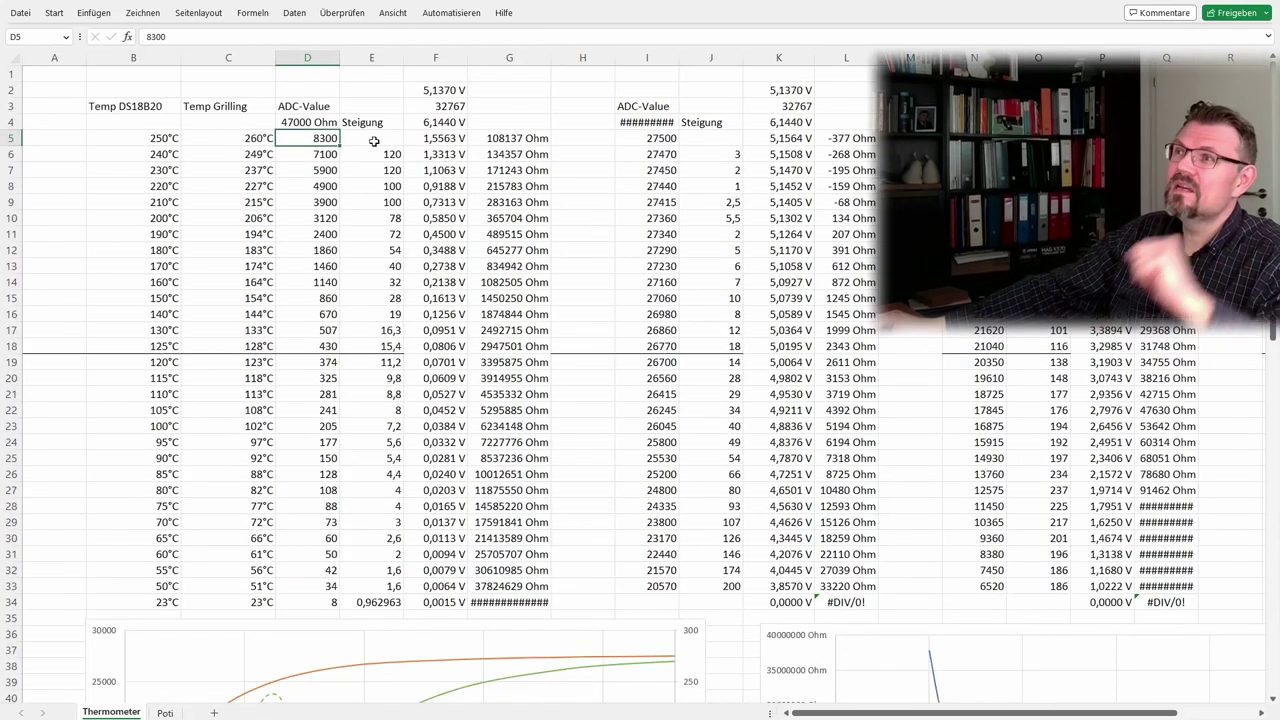
pyautogui.click(330, 123)
pyautogui.write('474')
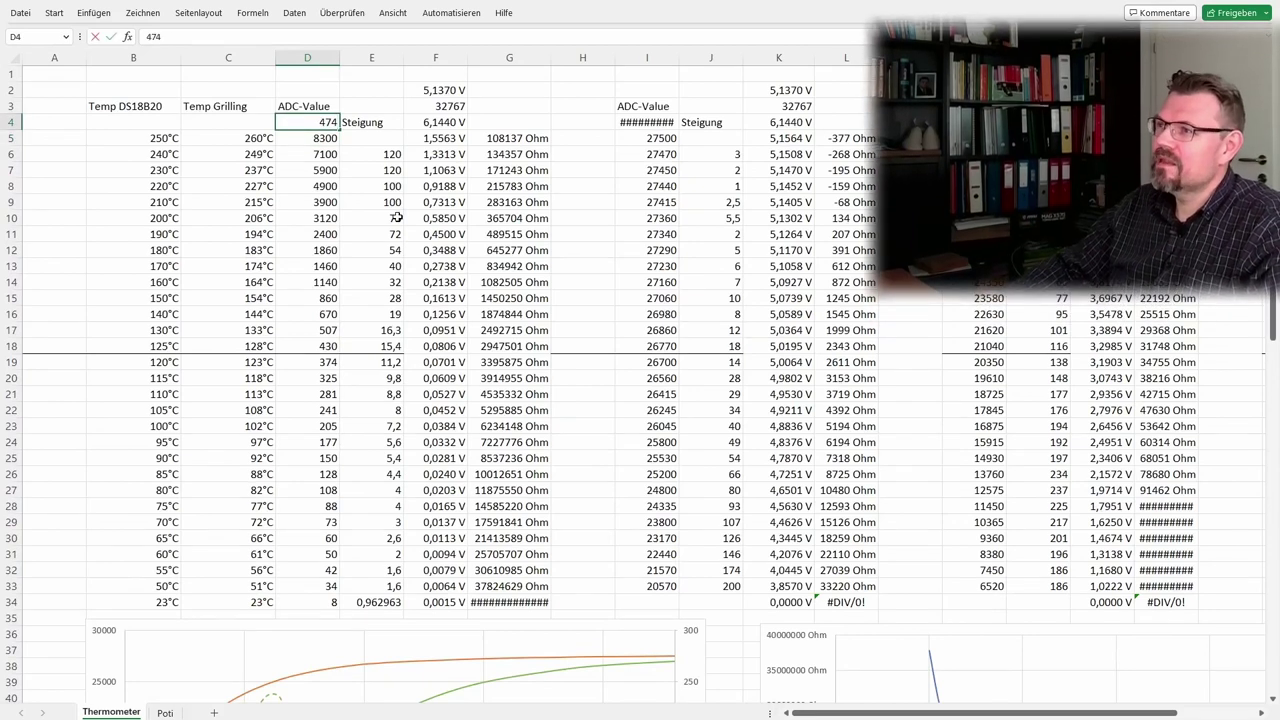
pyautogui.press('BackSpace')
pyautogui.press('Return')
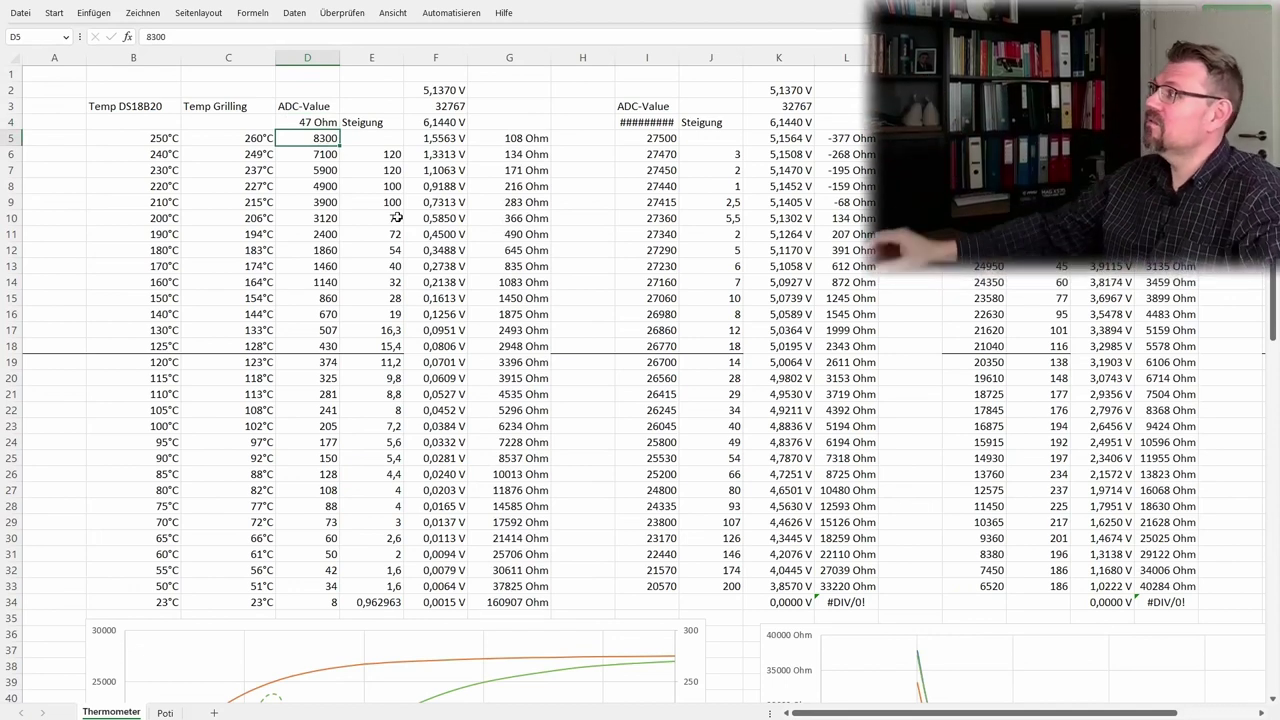
pyautogui.scroll(-8, 642, 376)
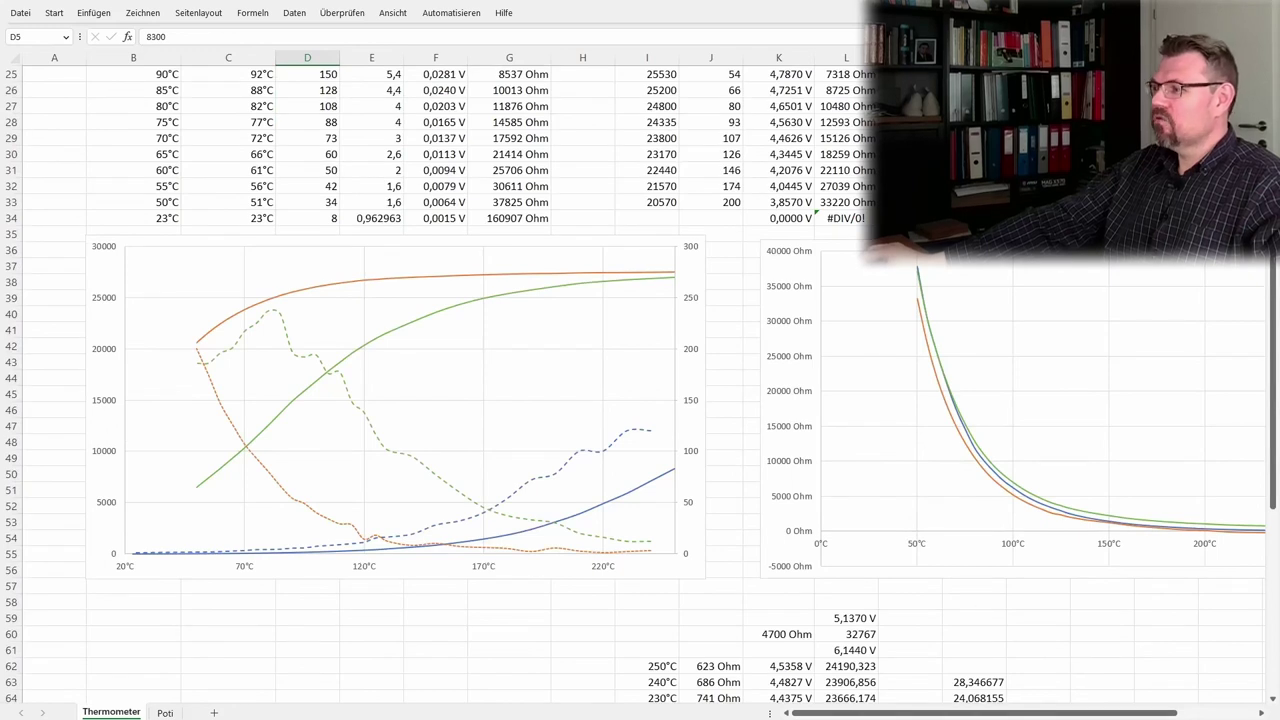
pyautogui.moveTo(985, 712); pyautogui.dragTo(1063, 712)
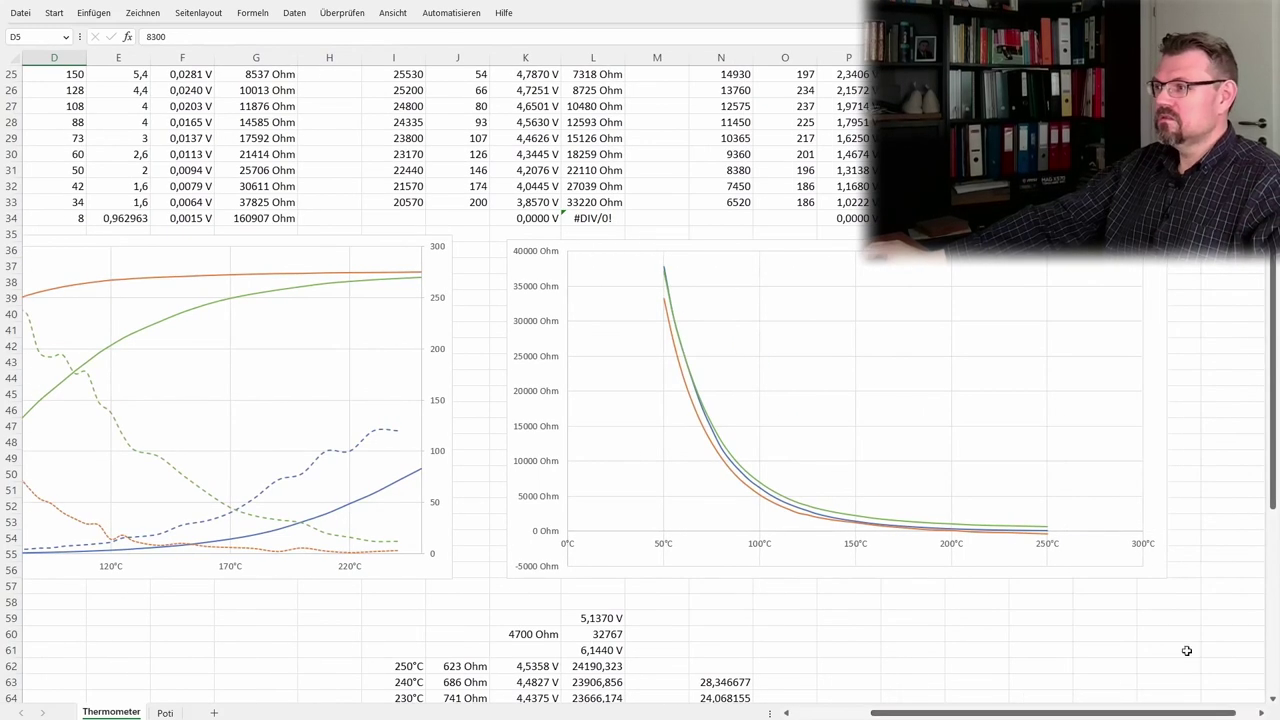
# Step: Examine the resistance-over-temperature chart and the ADC and slope curves beside it, including the calculated values beneath the charts
pyautogui.scroll(1, 1040, 652)
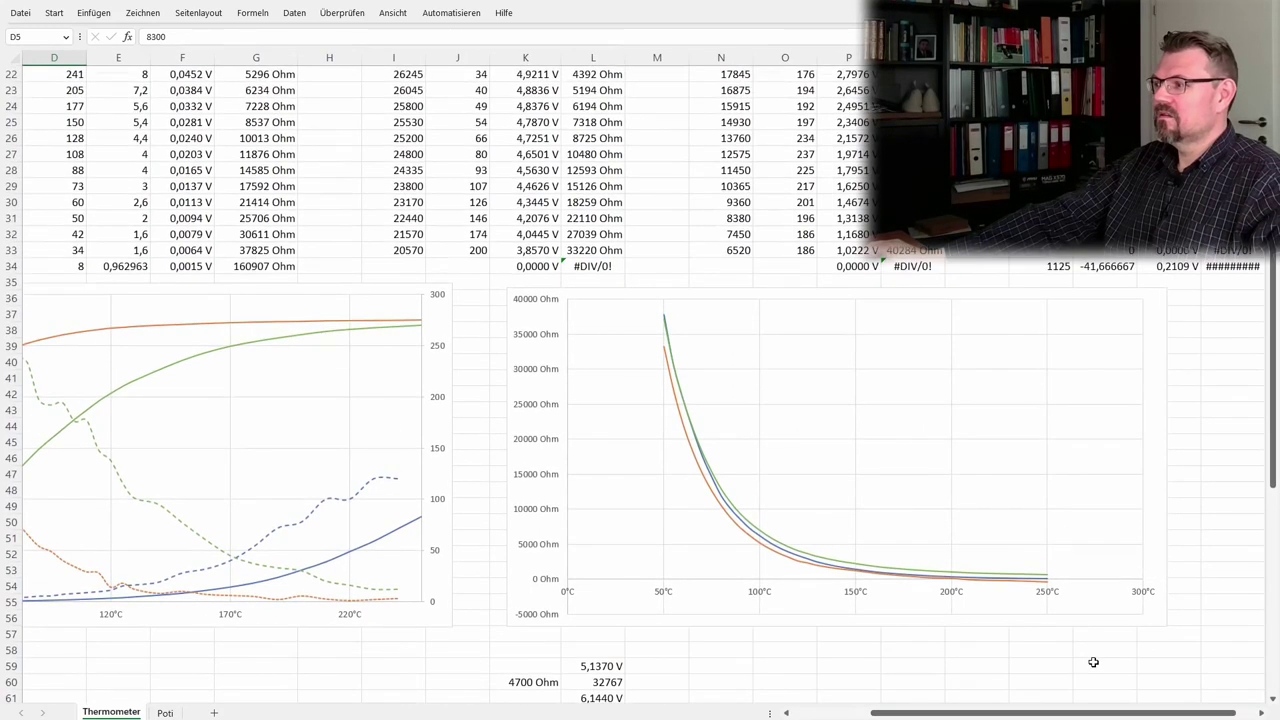
pyautogui.hscroll(5, 634, 584)
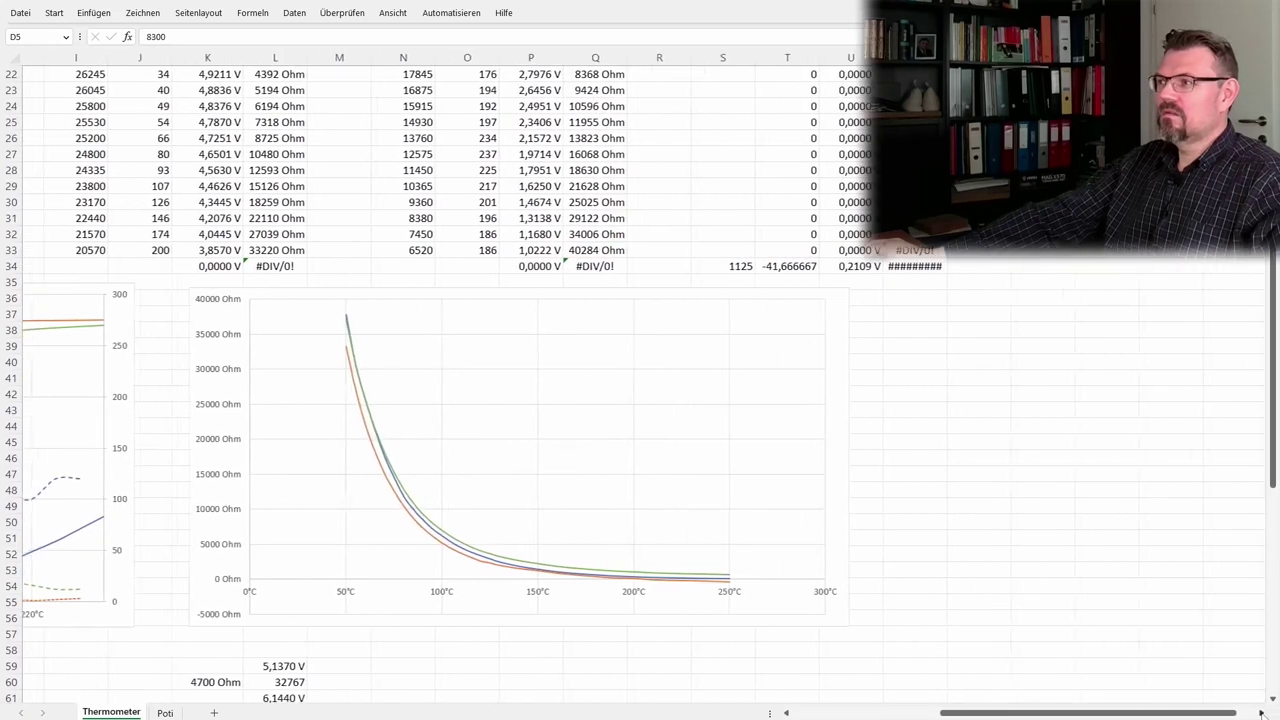
pyautogui.scroll(-1, 634, 584)
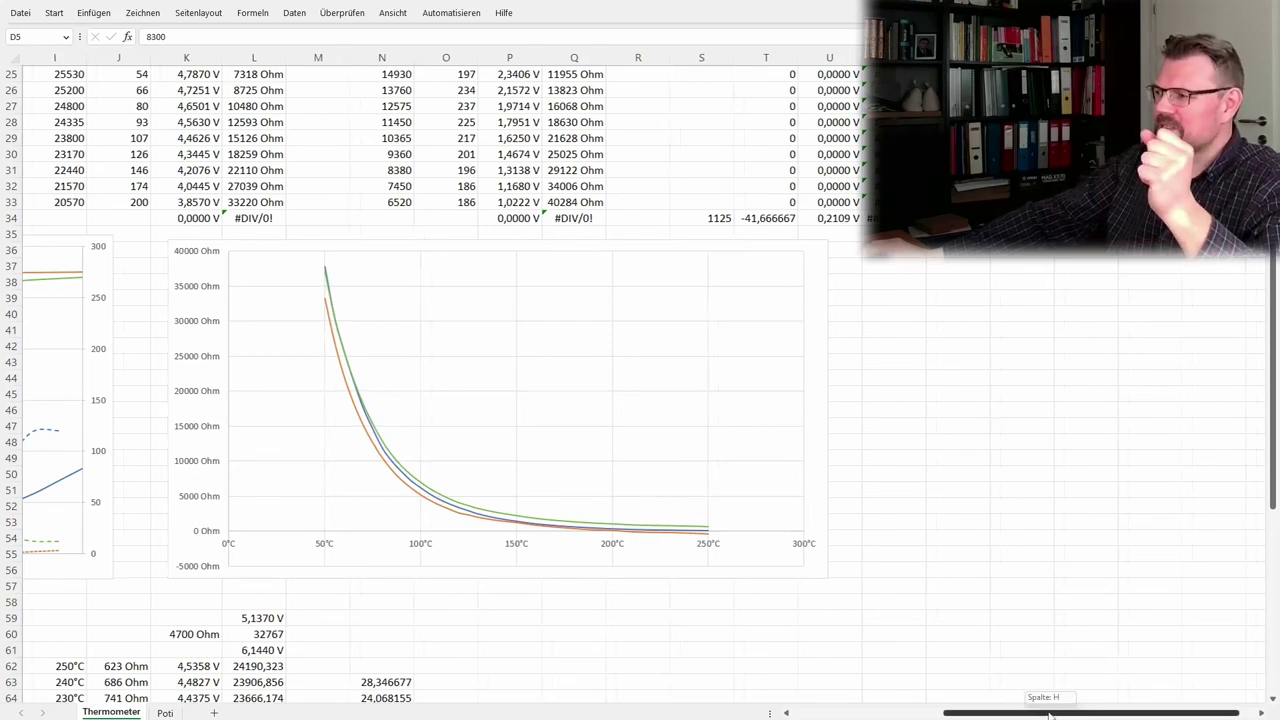
pyautogui.moveTo(1055, 713); pyautogui.dragTo(940, 713)
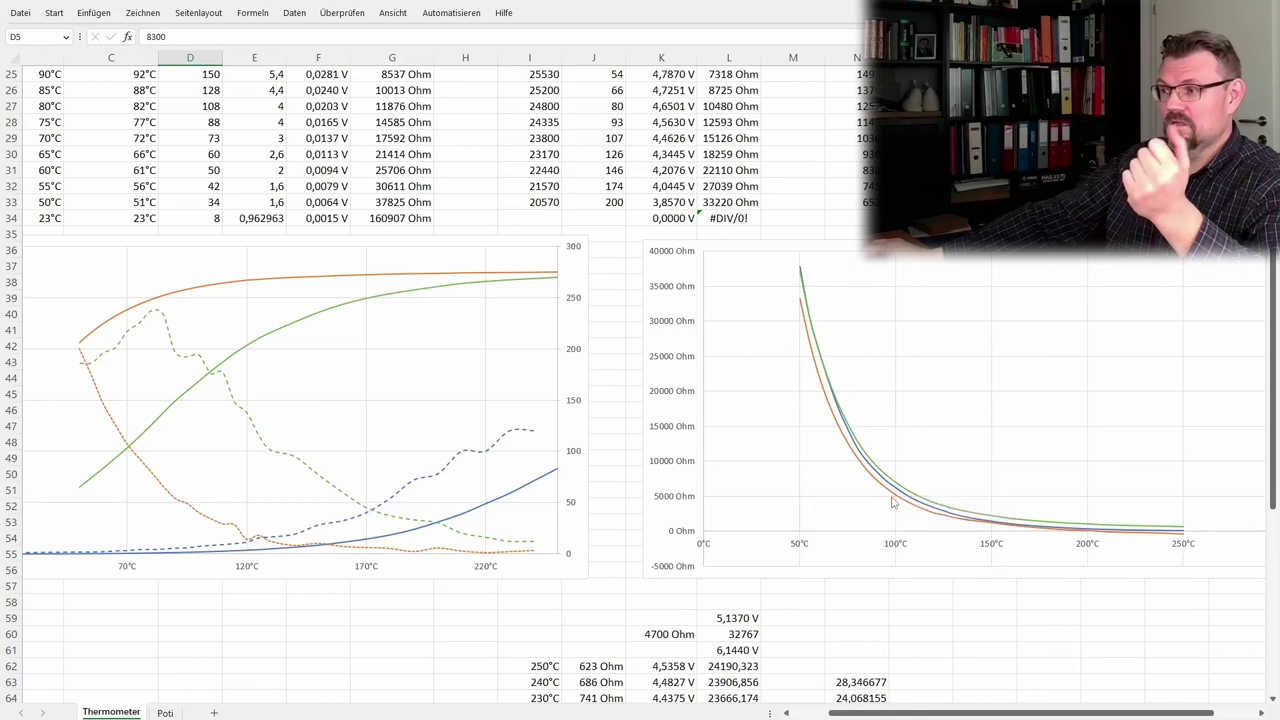
pyautogui.scroll(-6, 835, 560)
pyautogui.moveTo(582, 372); pyautogui.dragTo(606, 676)
pyautogui.scroll(7, 1150, 560)
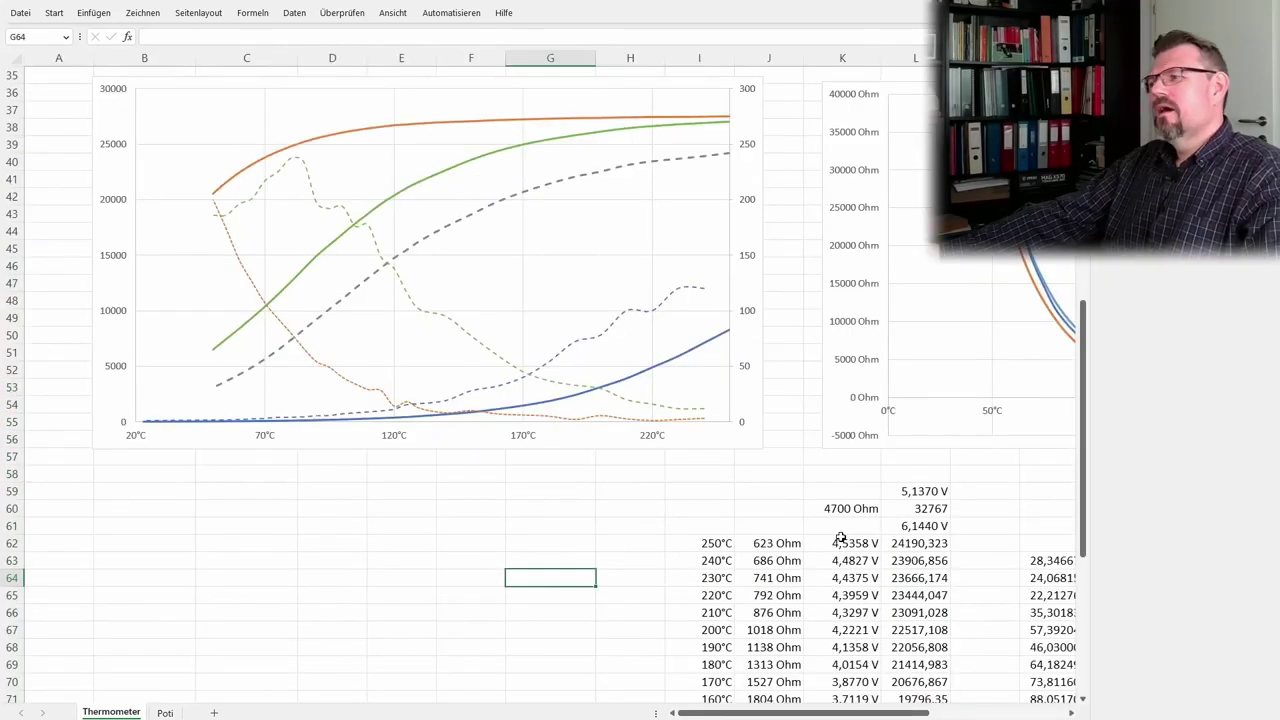
# Step: Set the simulated series resistor in cell K60 to 100000 Ohm
pyautogui.click(867, 506)
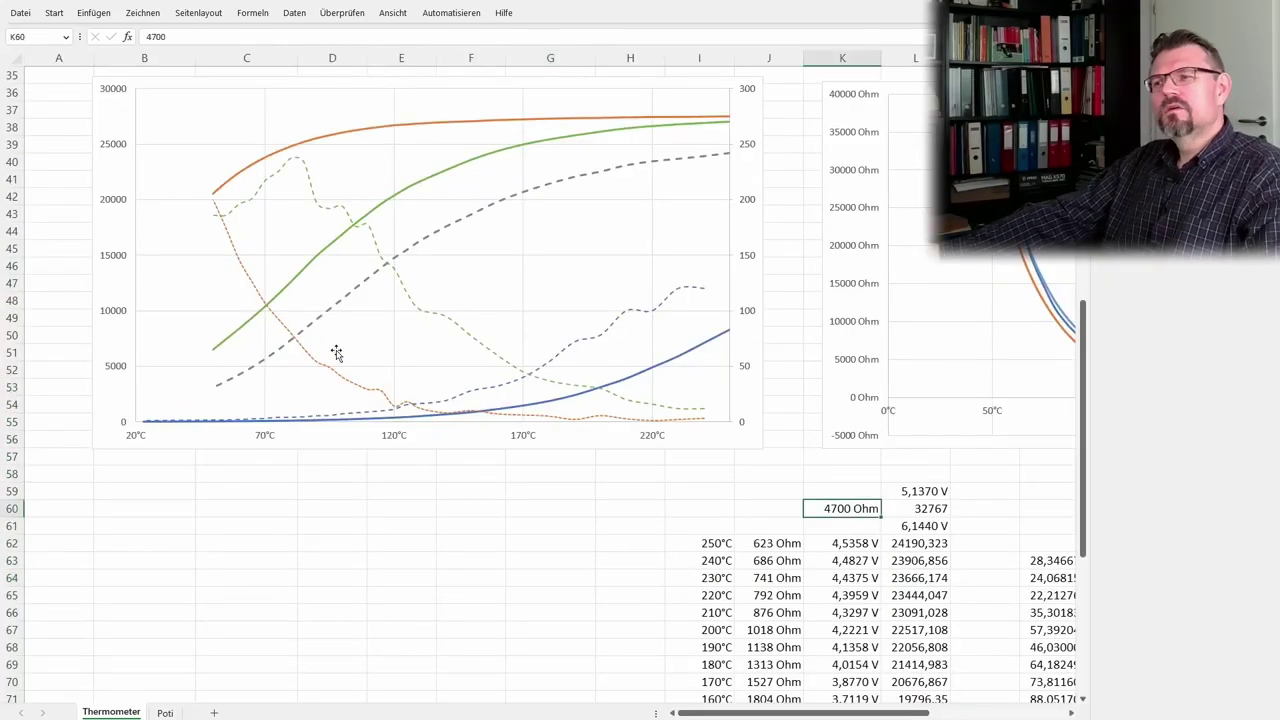
pyautogui.write('10')
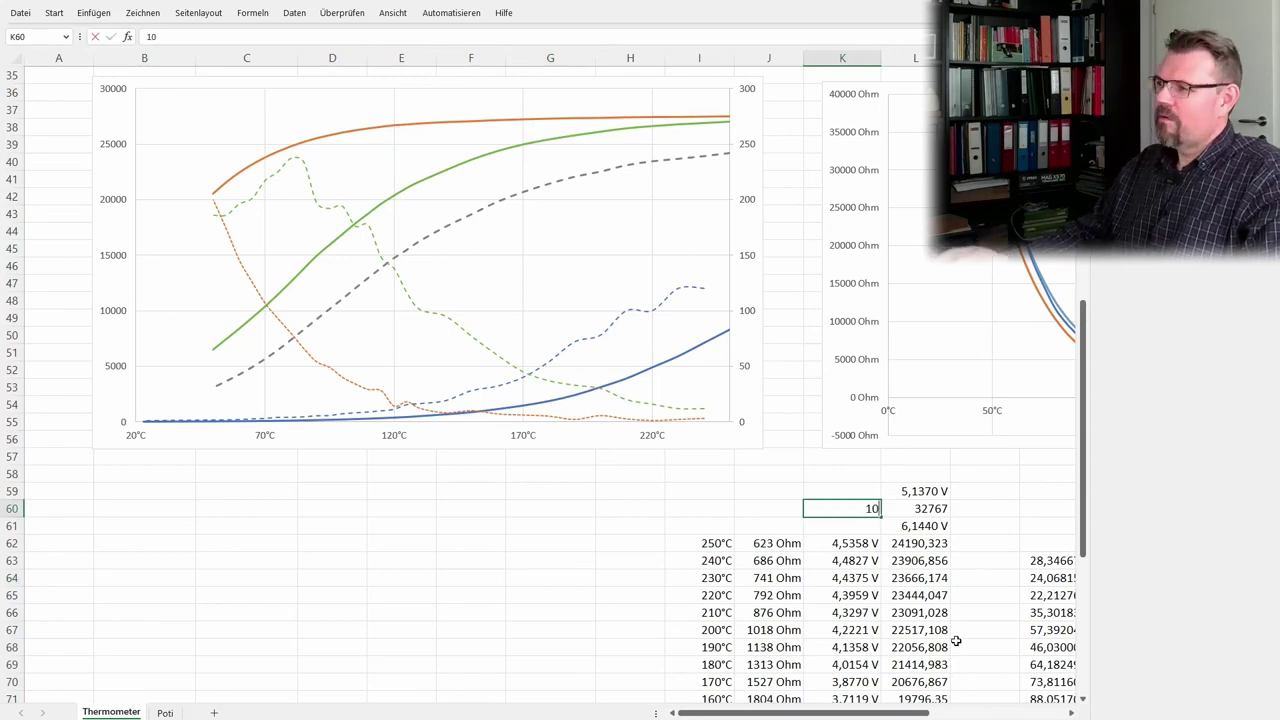
pyautogui.write('0000')
pyautogui.hotkey('ctrl', 'Return')
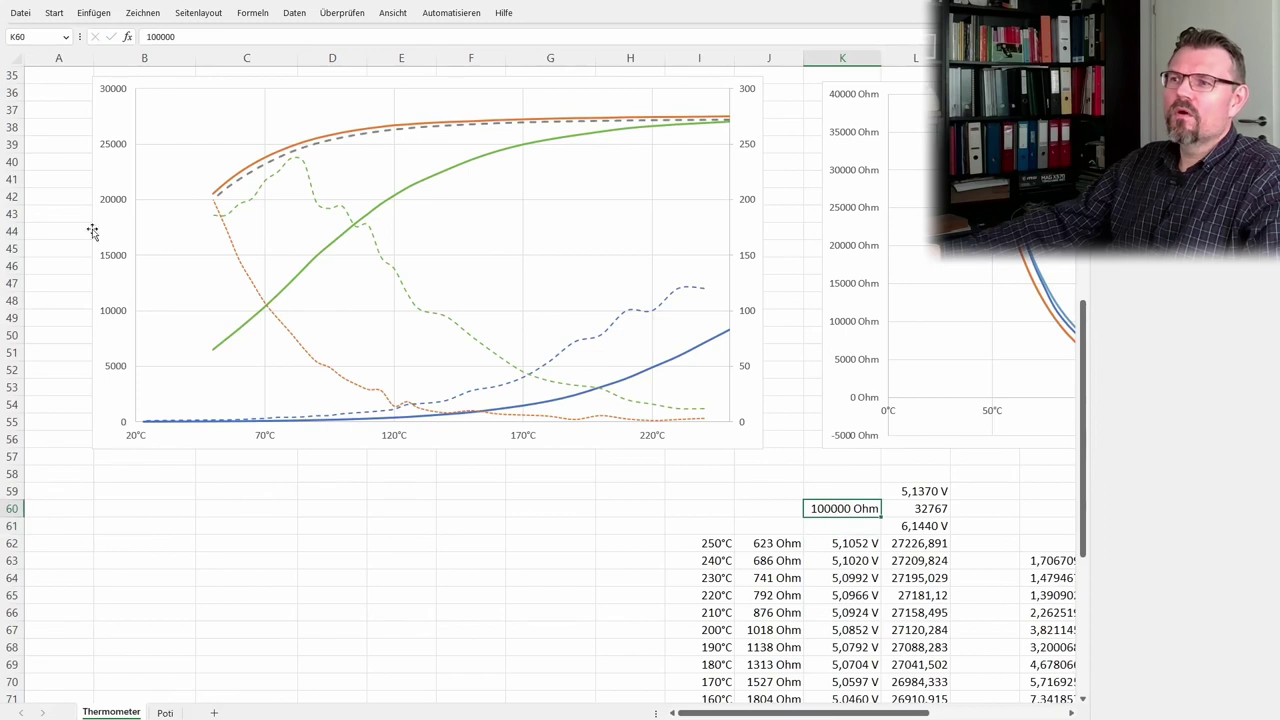
# Step: Show the fourth Steigung data series in the ADC chart through its series filter
pyautogui.click(738, 178)
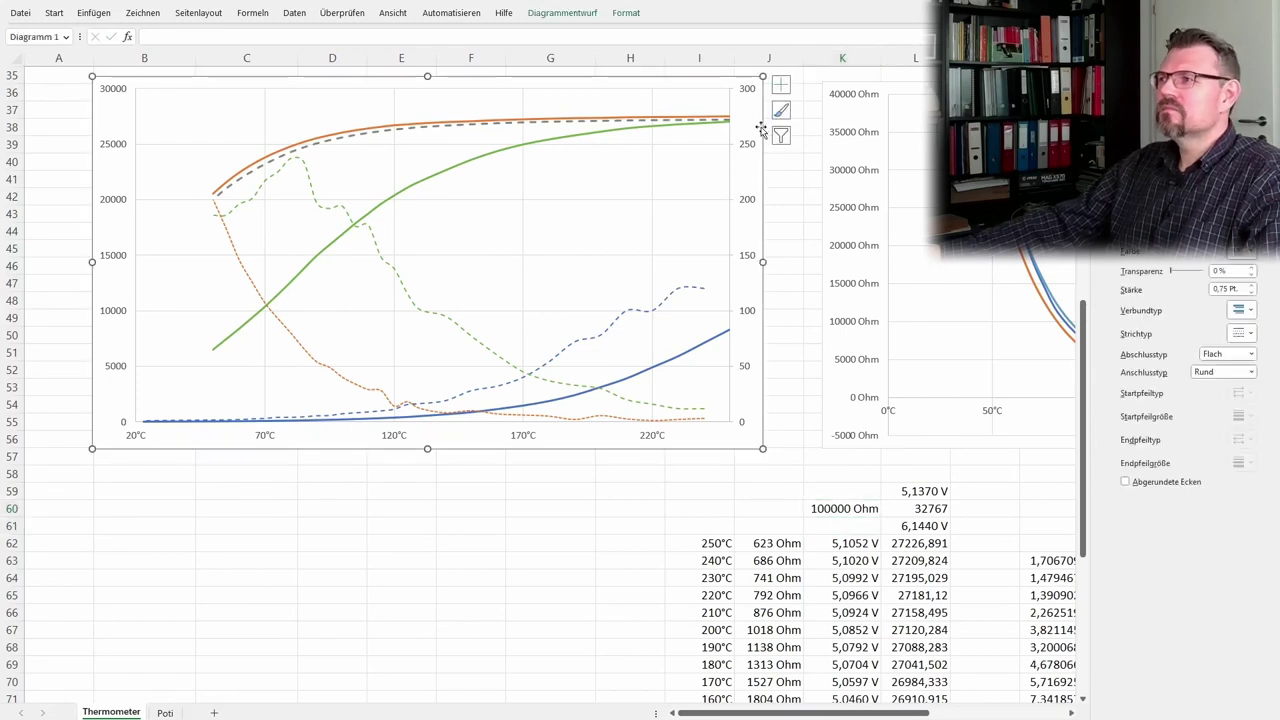
pyautogui.click(781, 137)
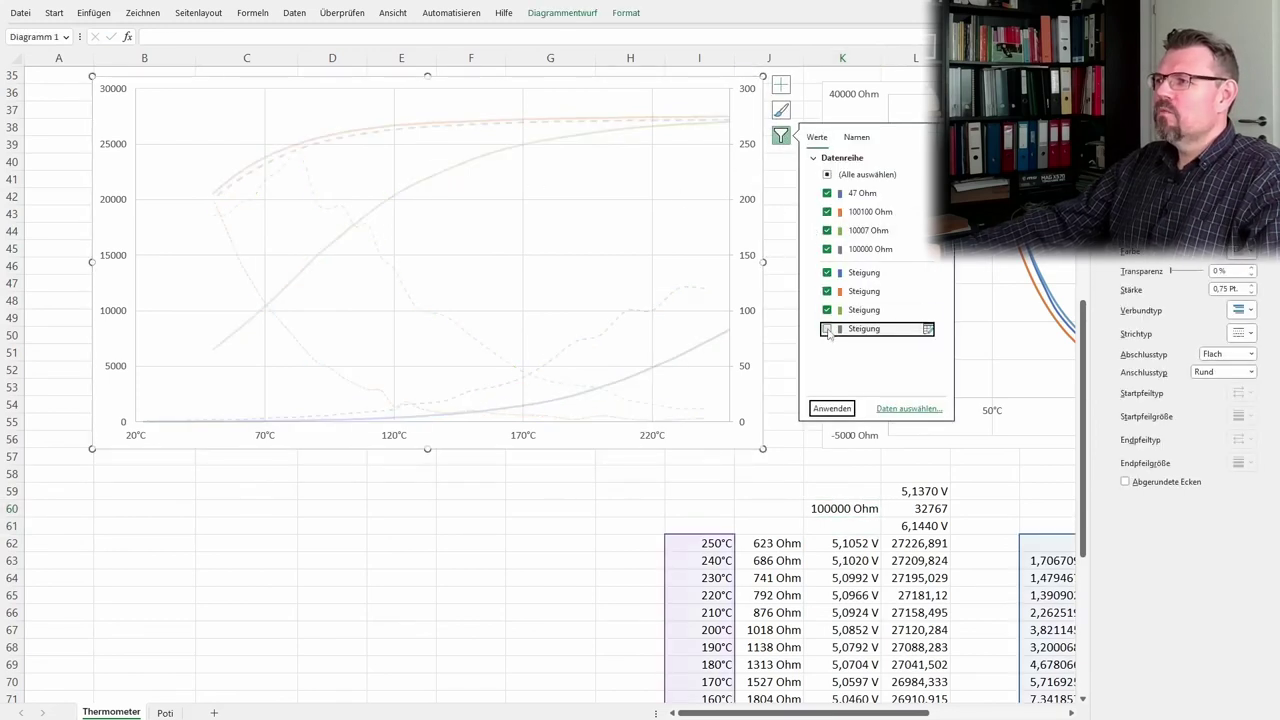
pyautogui.click(842, 410)
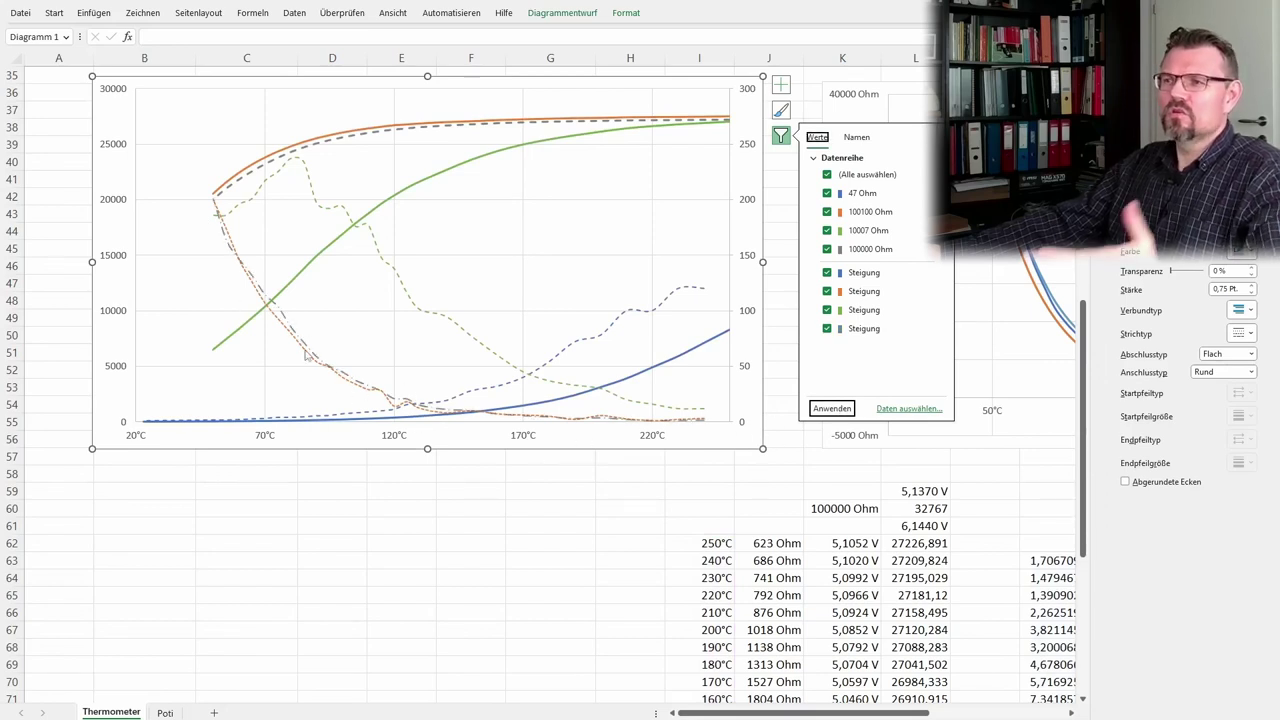
pyautogui.click(568, 541)
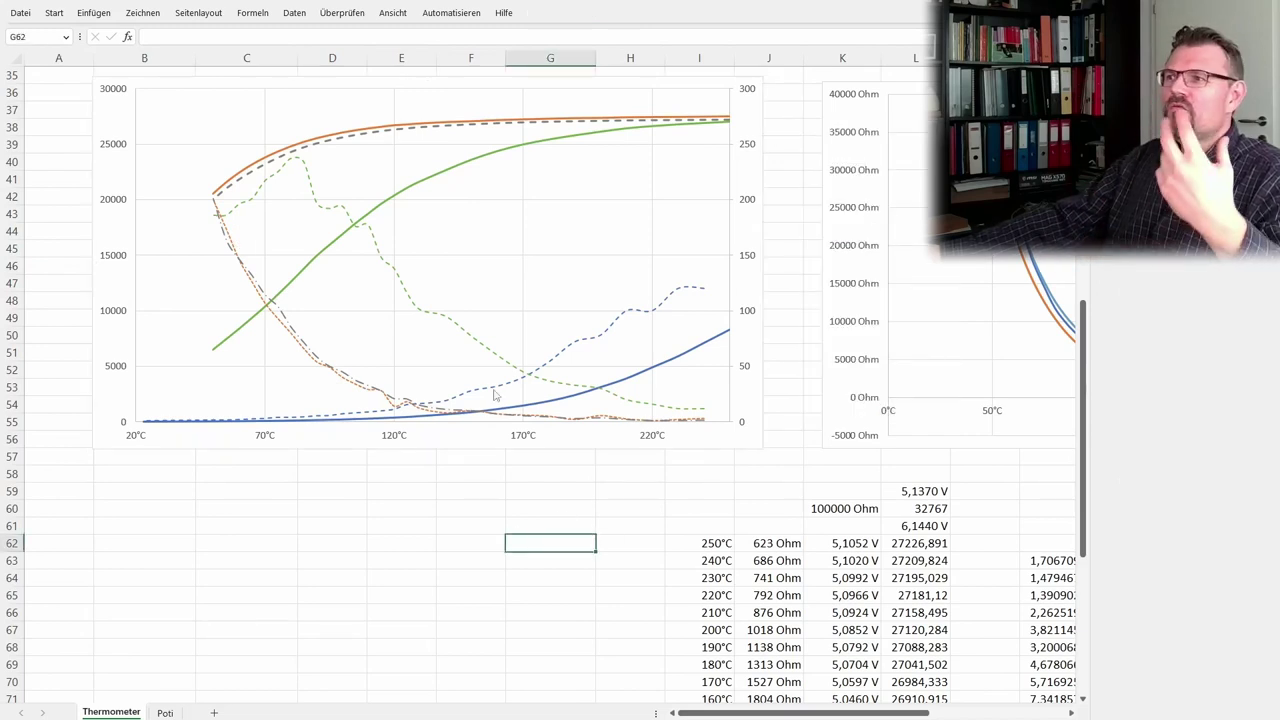
# Step: Set the simulated resistor in cell K60 to 4700 Ohm and inspect its ADC and slope curves in the chart
pyautogui.click(826, 505)
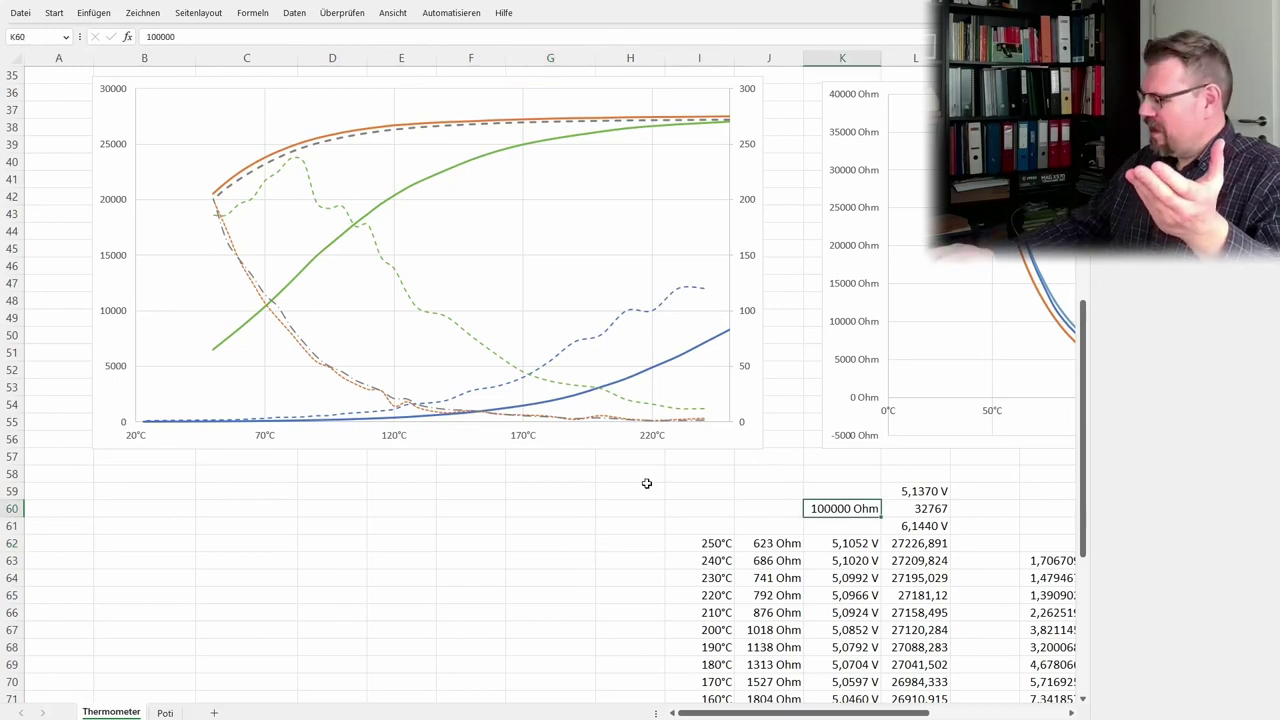
pyautogui.write('4700')
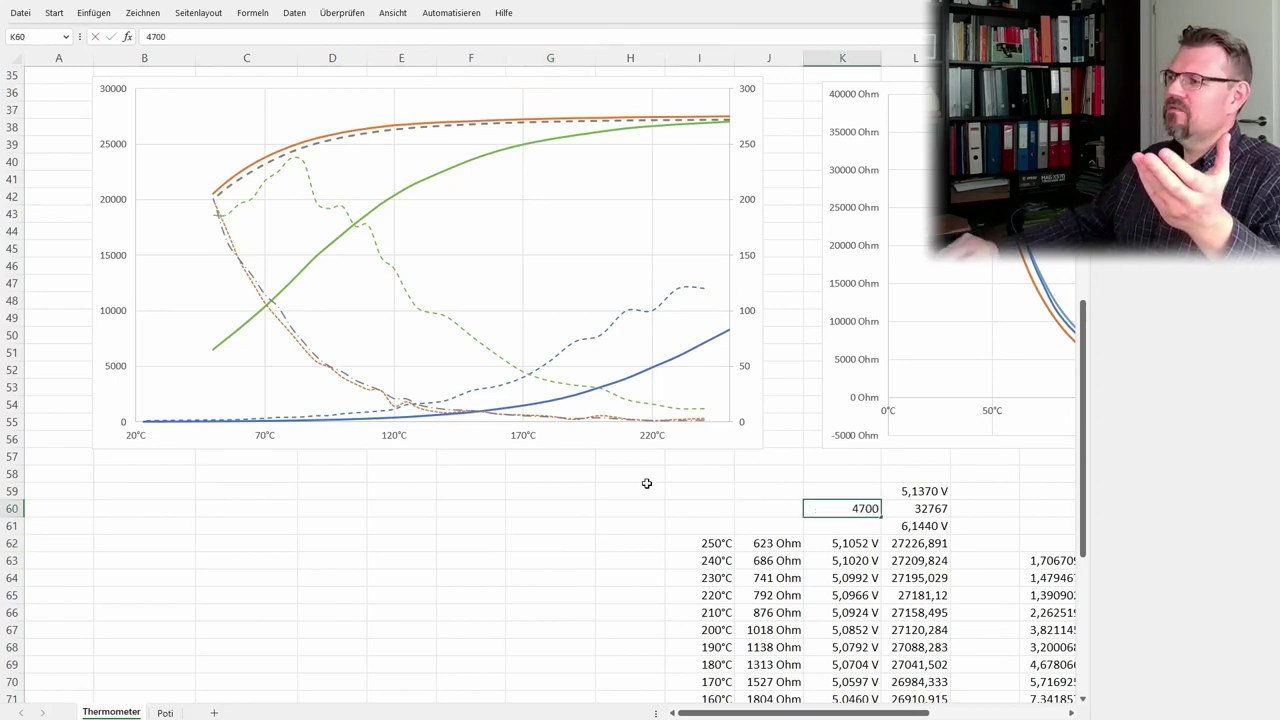
pyautogui.press('Return')
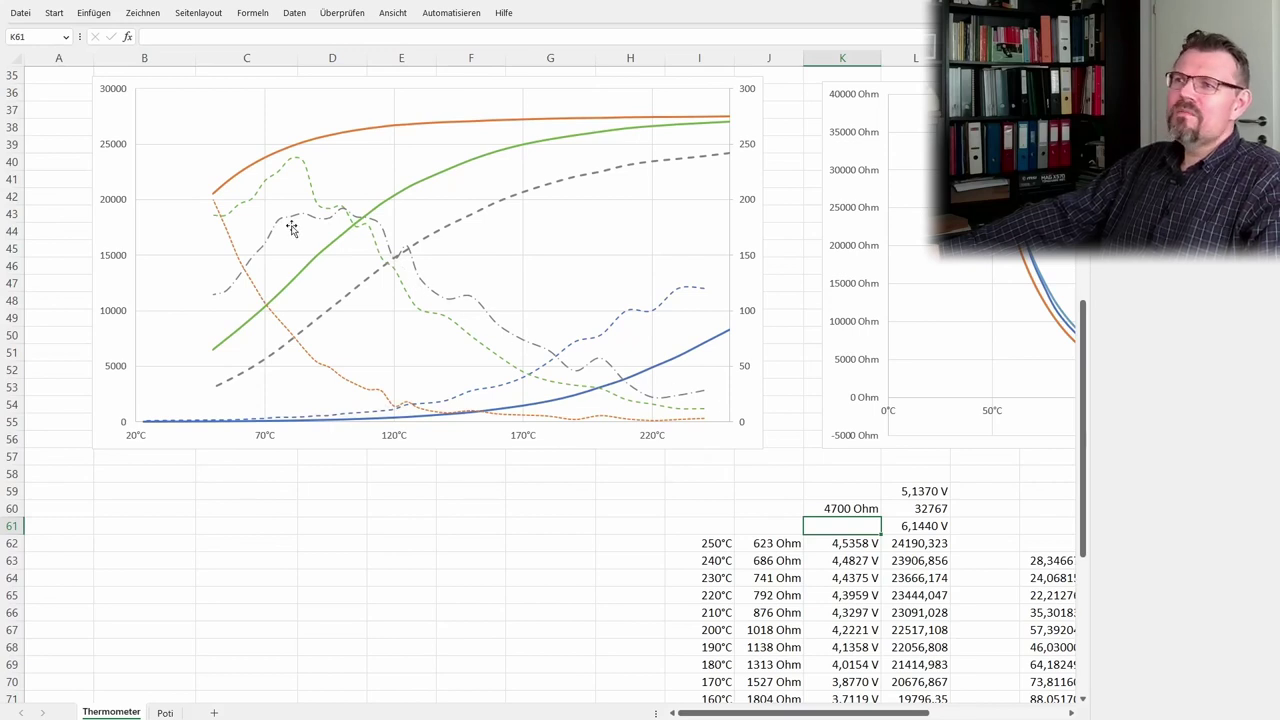
pyautogui.moveTo(292, 222)
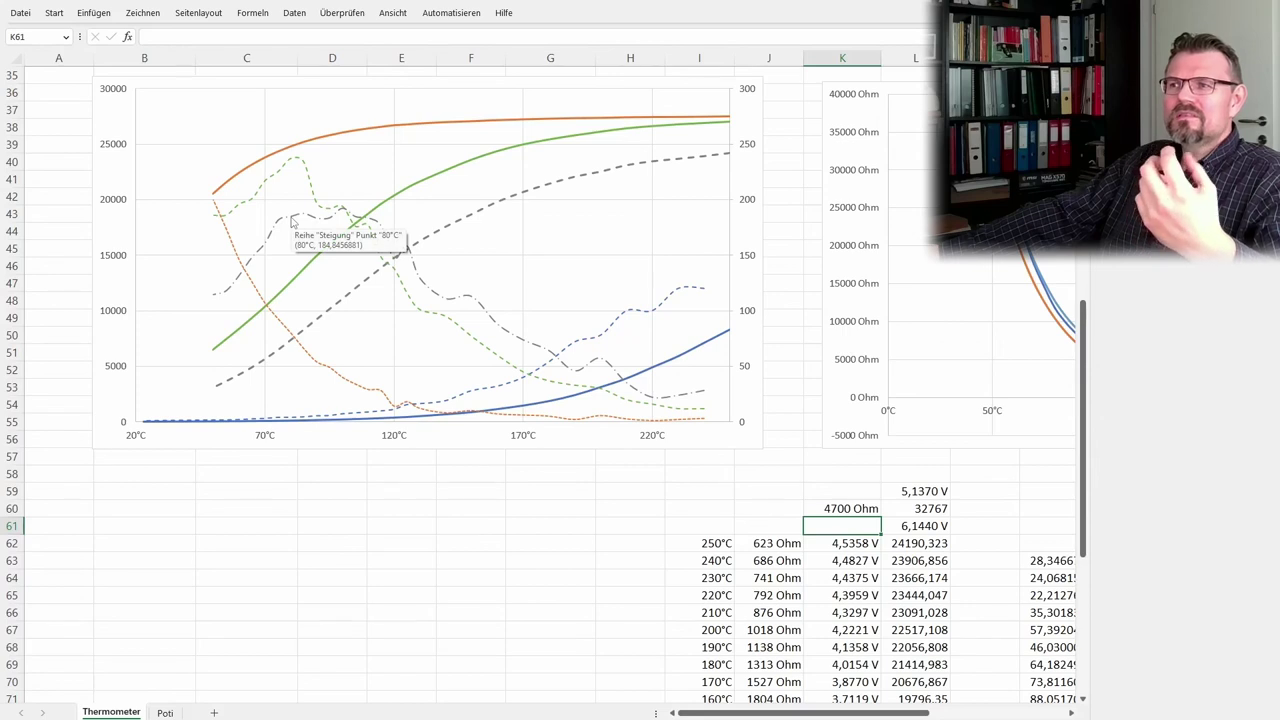
pyautogui.moveTo(298, 163)
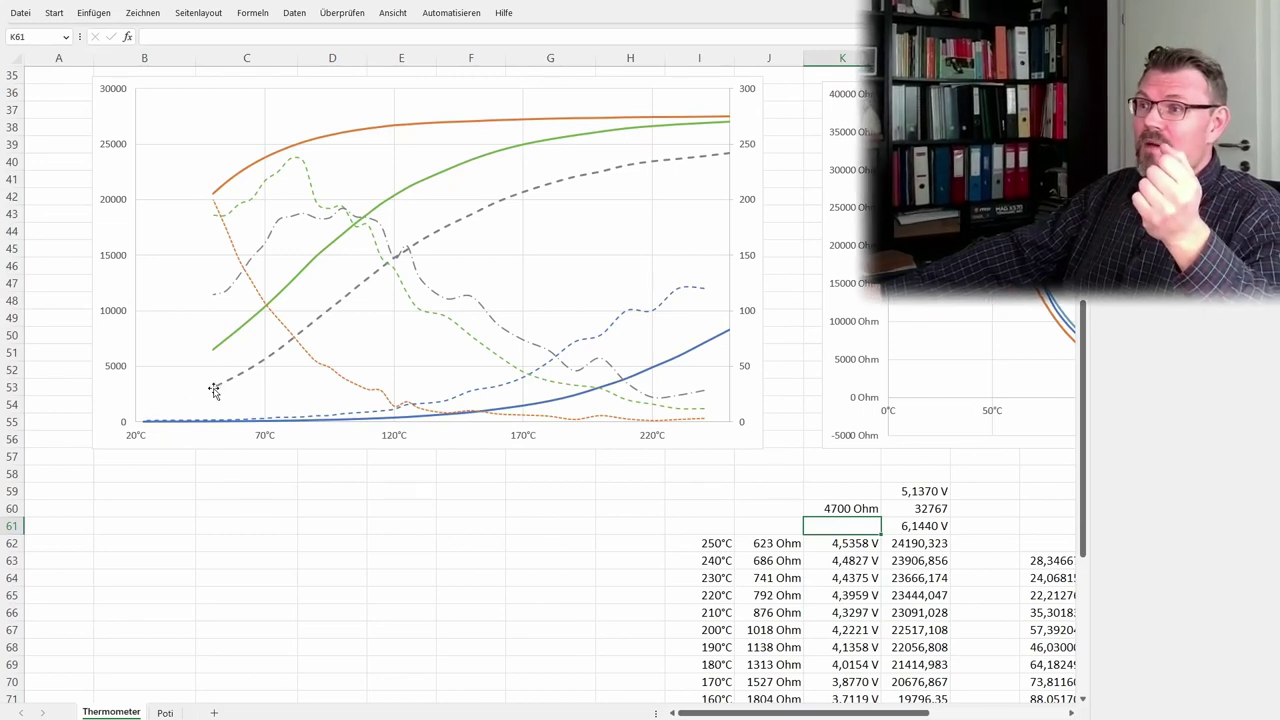
pyautogui.moveTo(278, 364)
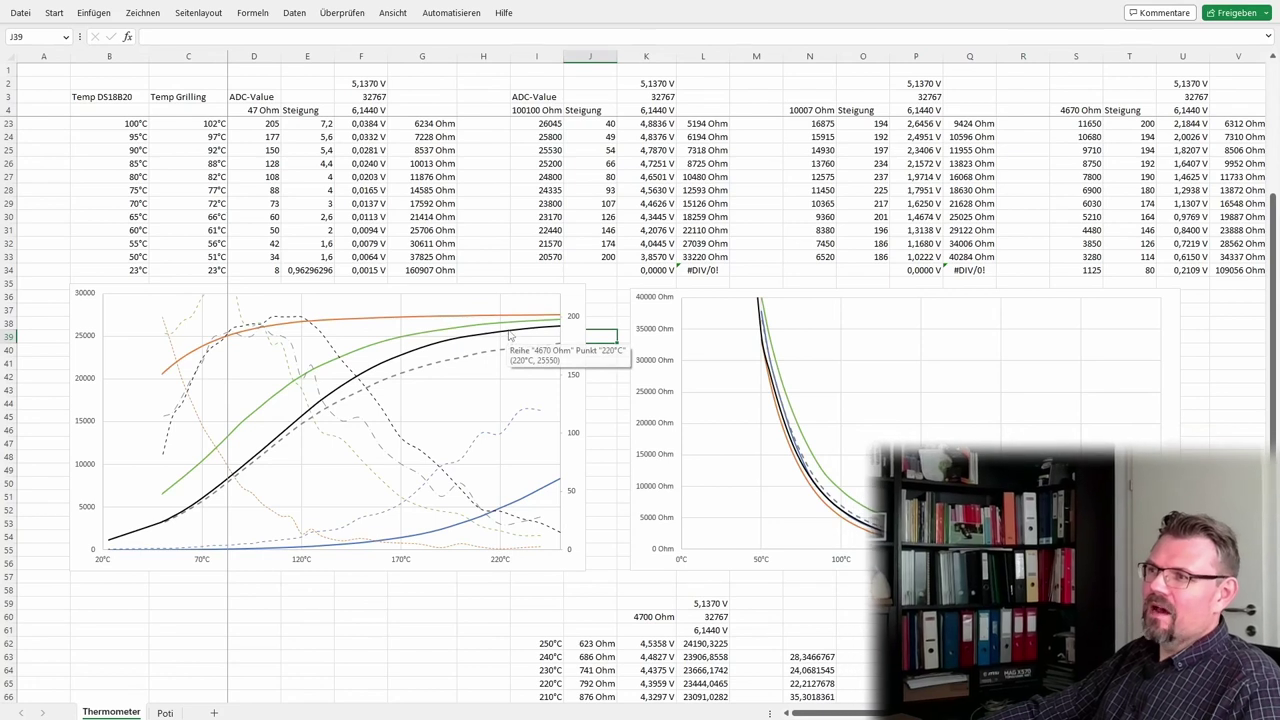
# Step: Select the 4670 Ohm ADC curve in the chart and examine its source readings in columns S to V
pyautogui.click(508, 339)
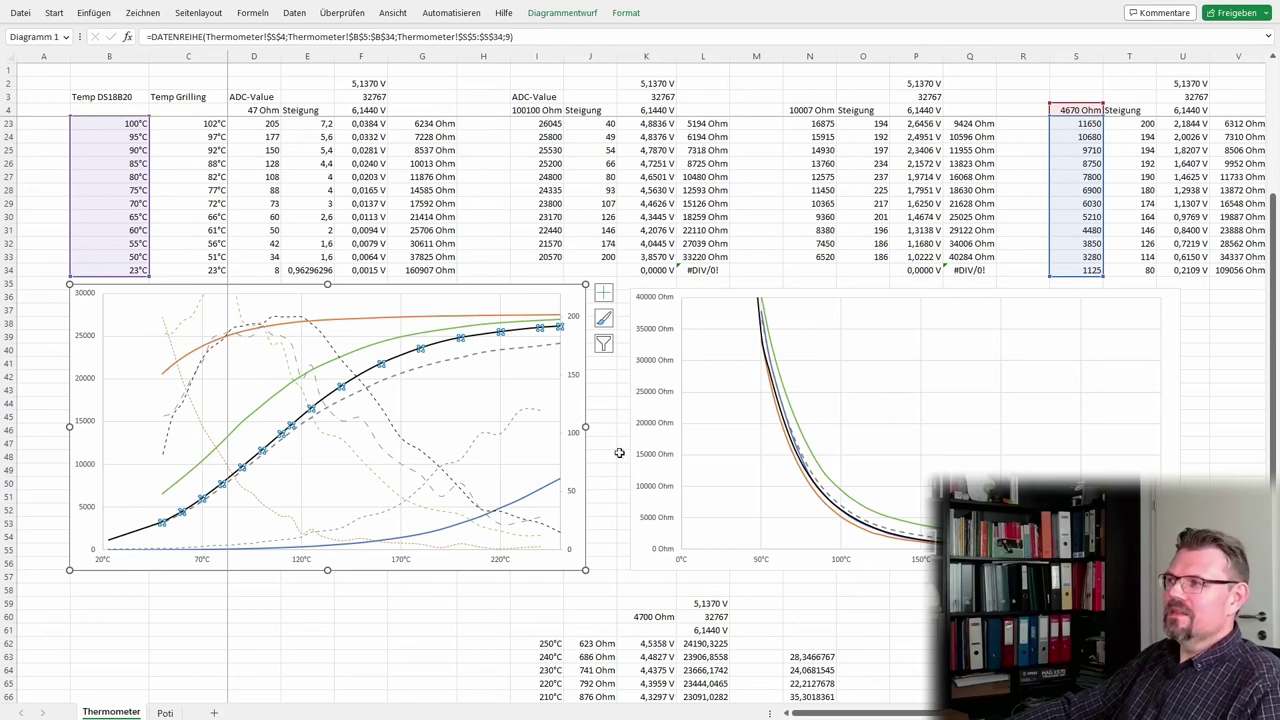
pyautogui.scroll(6, 573, 524)
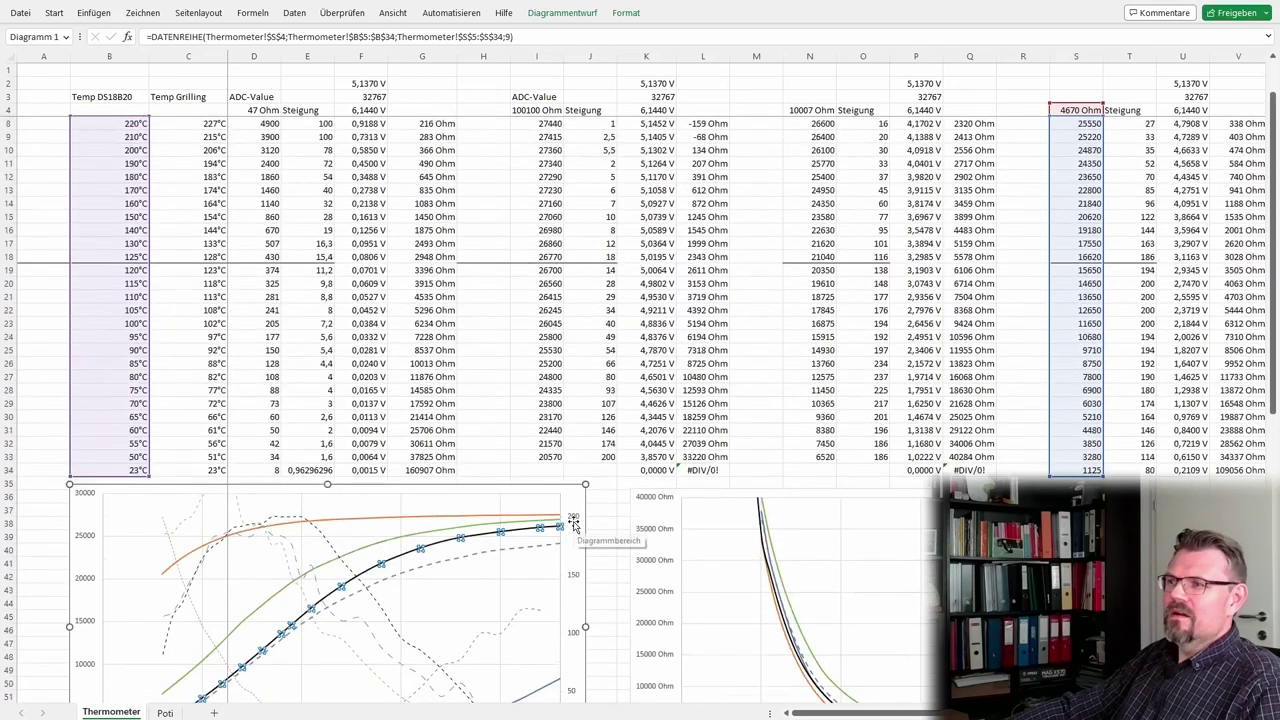
pyautogui.hscroll(2, 866, 713)
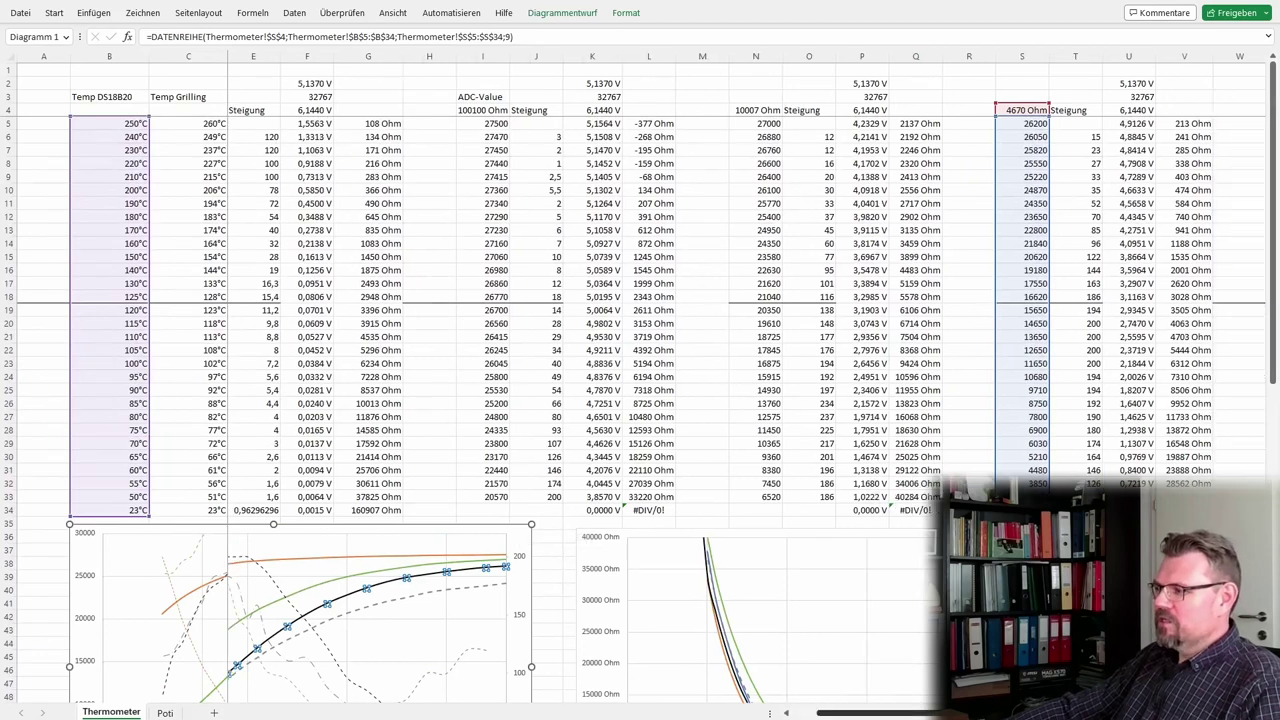
pyautogui.hscroll(12, 866, 713)
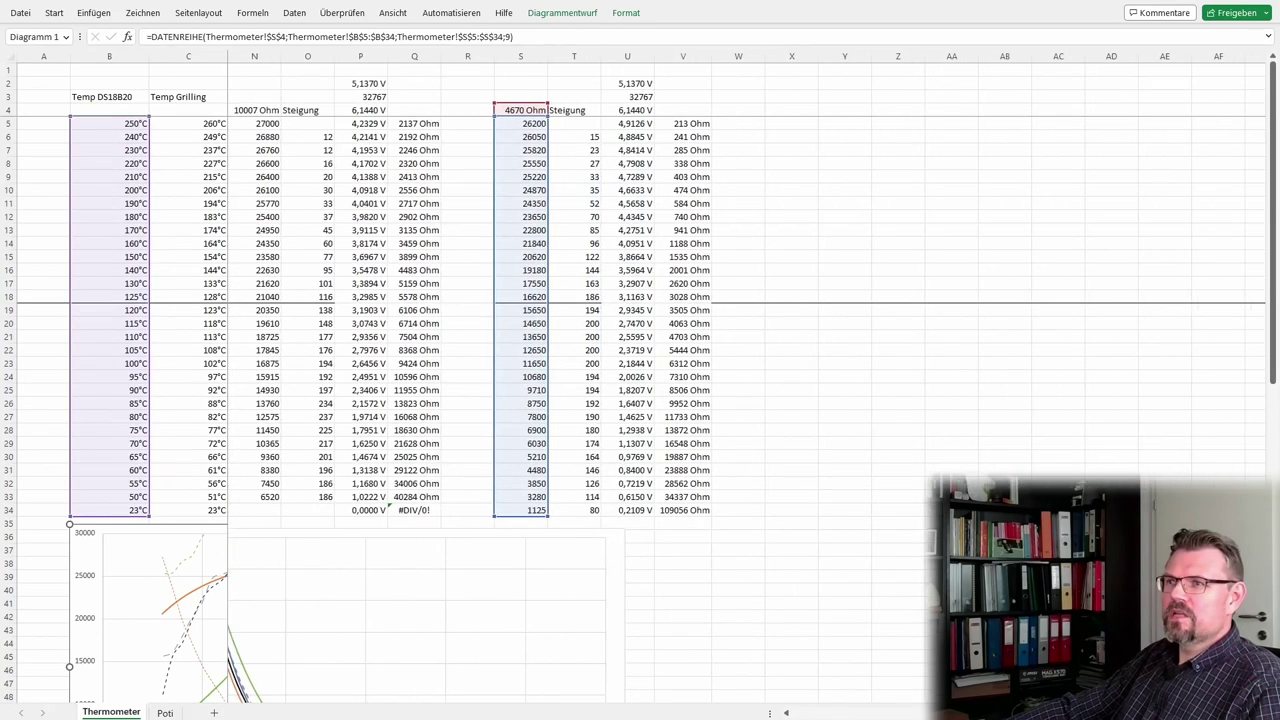
pyautogui.hscroll(1, 832, 686)
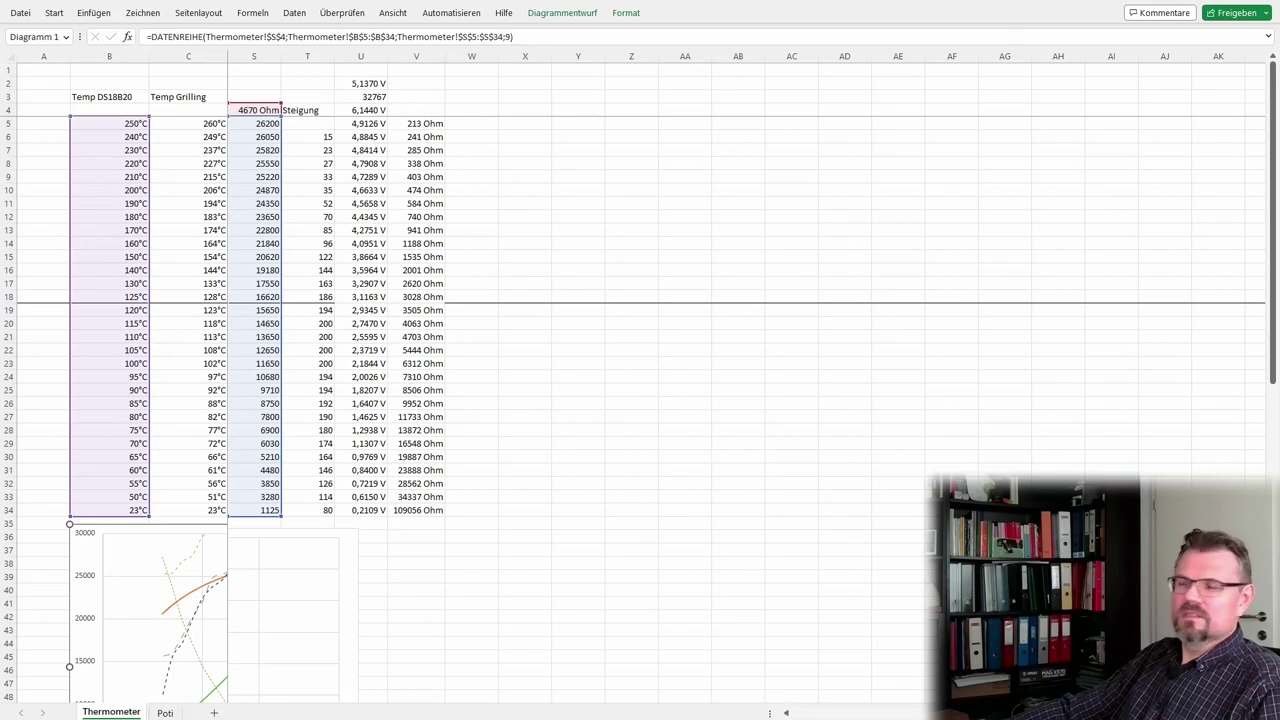
# Step: Return to the ADC chart and examine the dashed Steigung curve of the 4670 Ohm resistor
pyautogui.hotkey('ctrl', 'z')
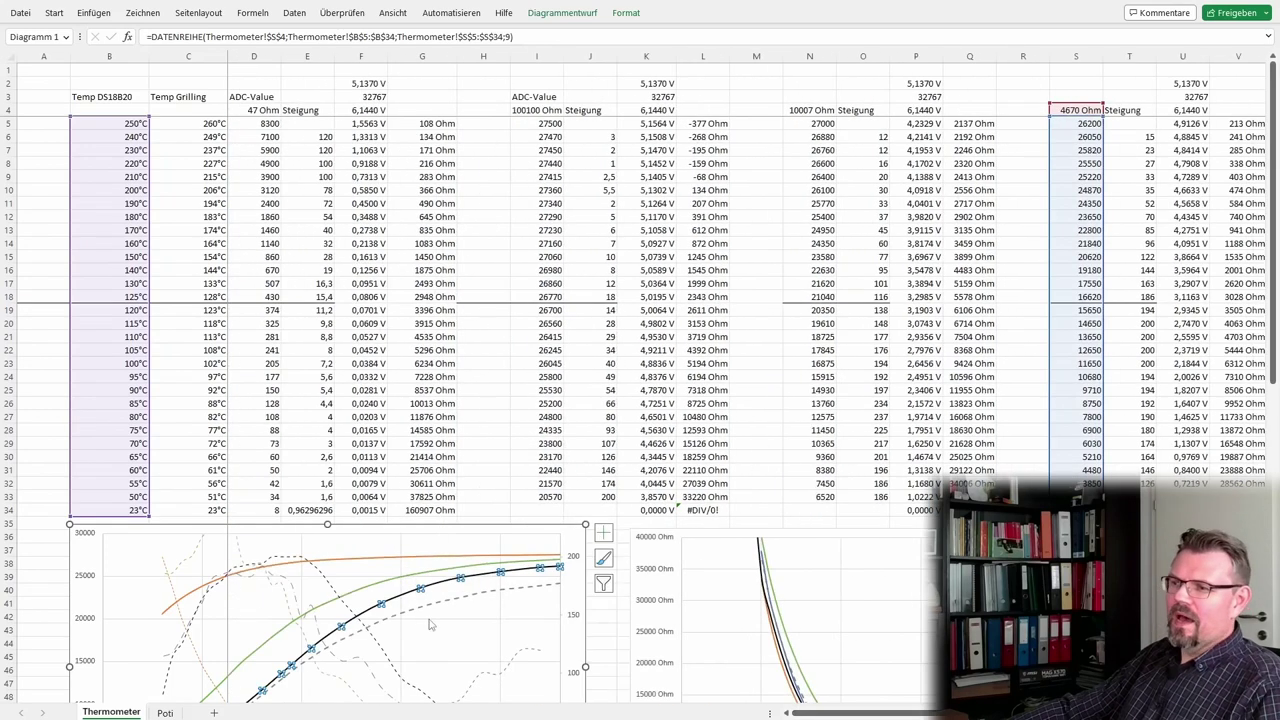
pyautogui.scroll(-3, 430, 625)
pyautogui.scroll(-2, 430, 625)
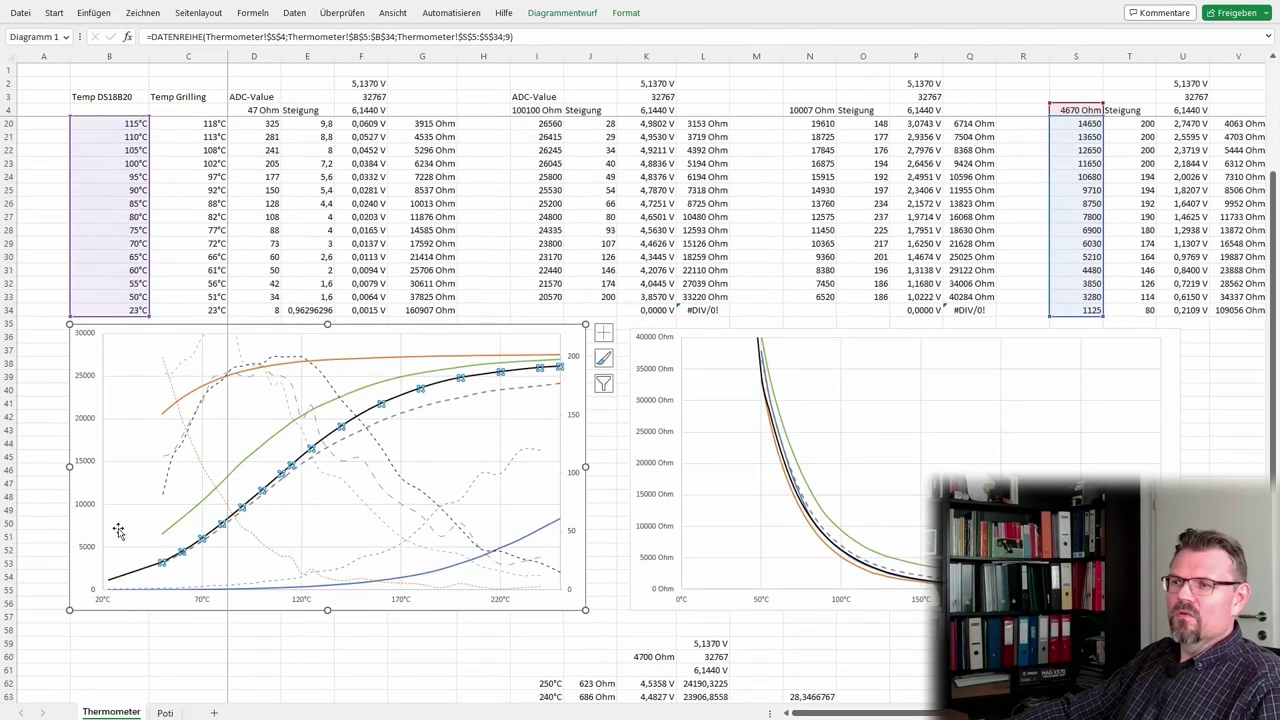
pyautogui.click(328, 385)
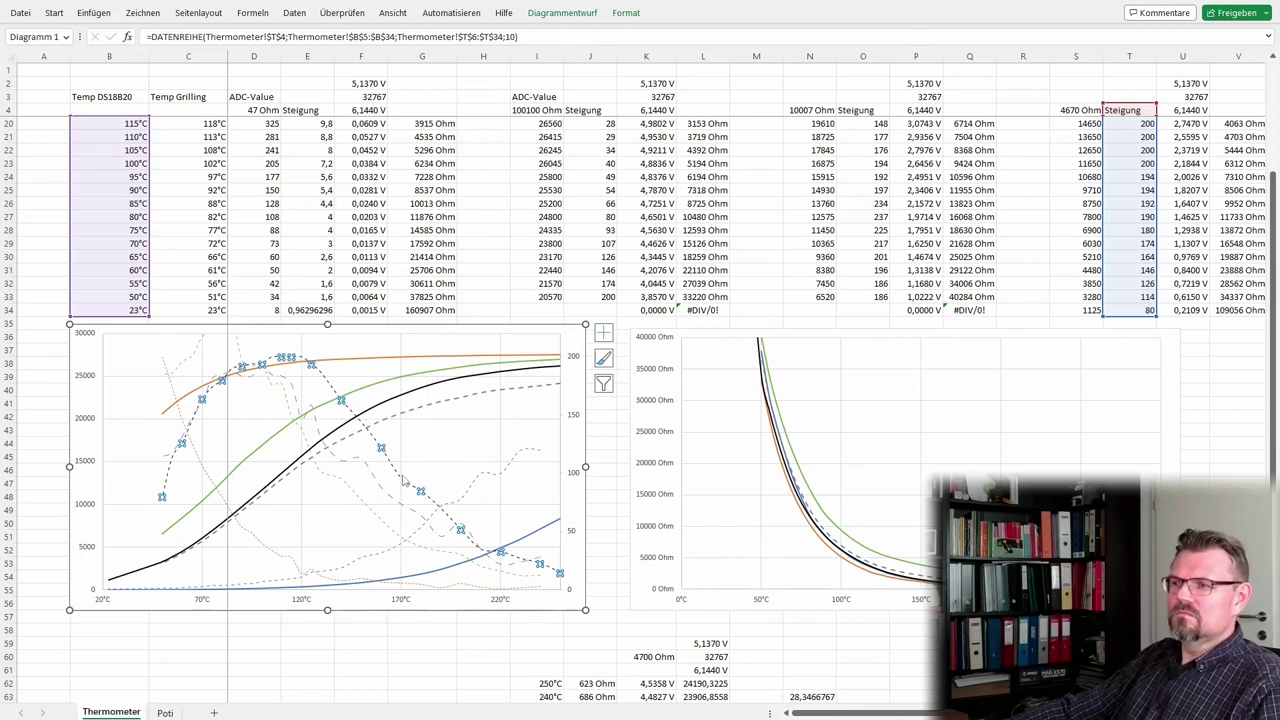
pyautogui.moveTo(310, 365)
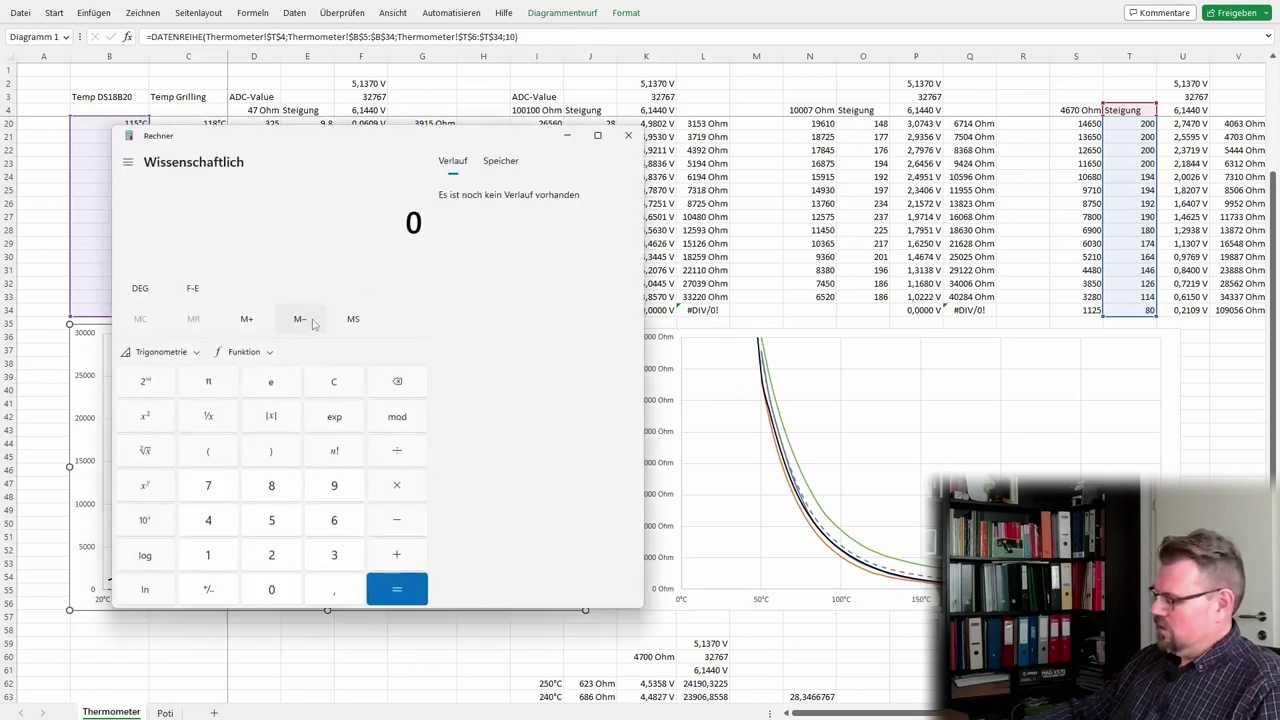
# Step: Calculate 1 divided by 200 in the Windows calculator, close it, and deselect the ADC chart
pyautogui.write('1')
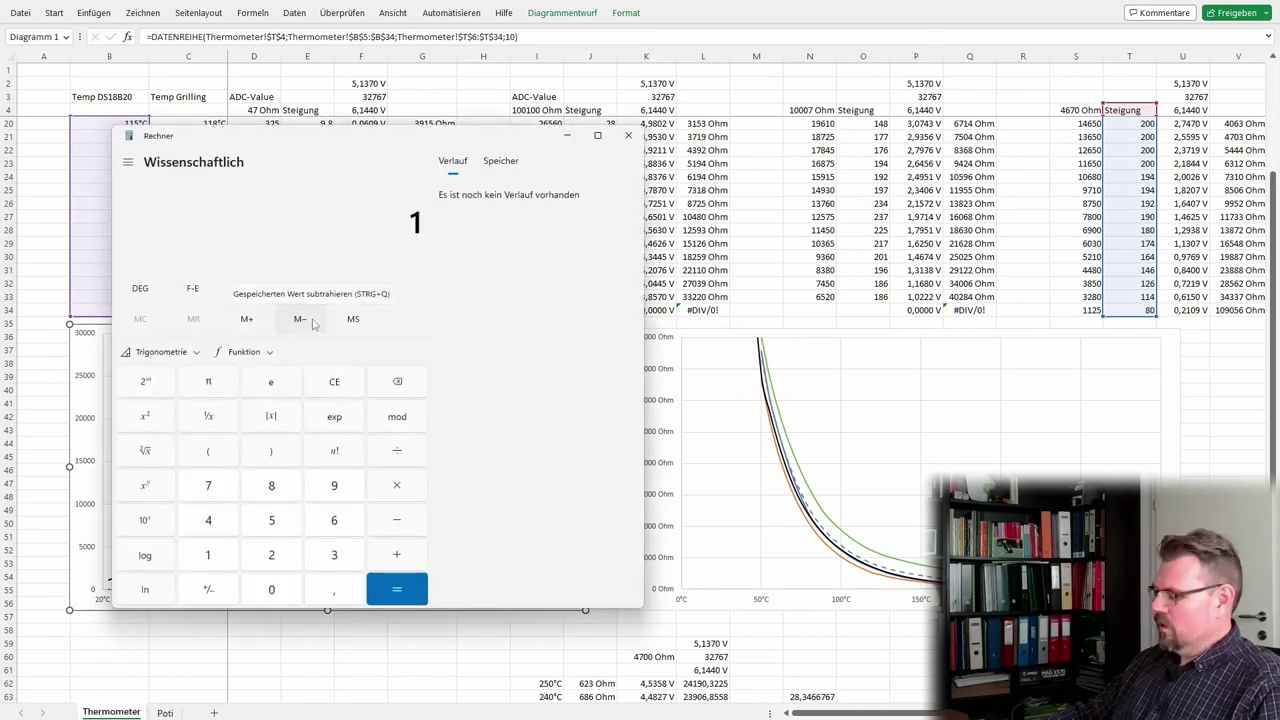
pyautogui.write('/200')
pyautogui.press('Return')
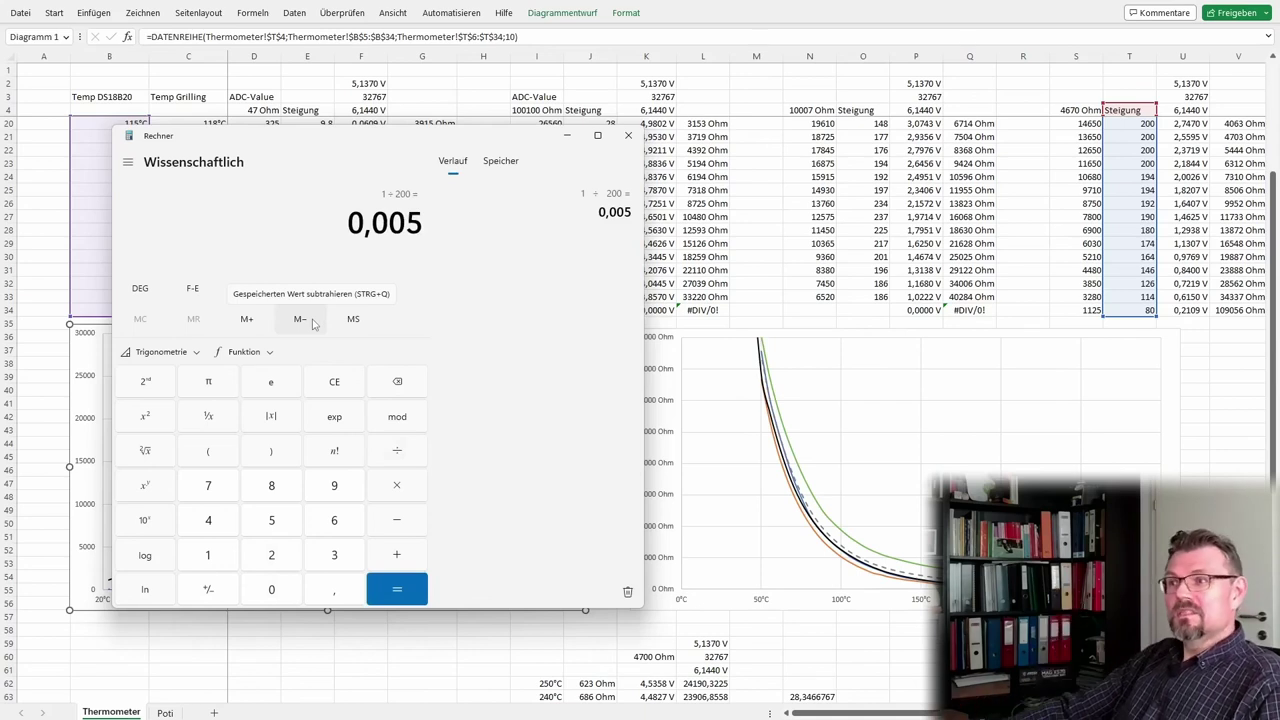
pyautogui.click(628, 135)
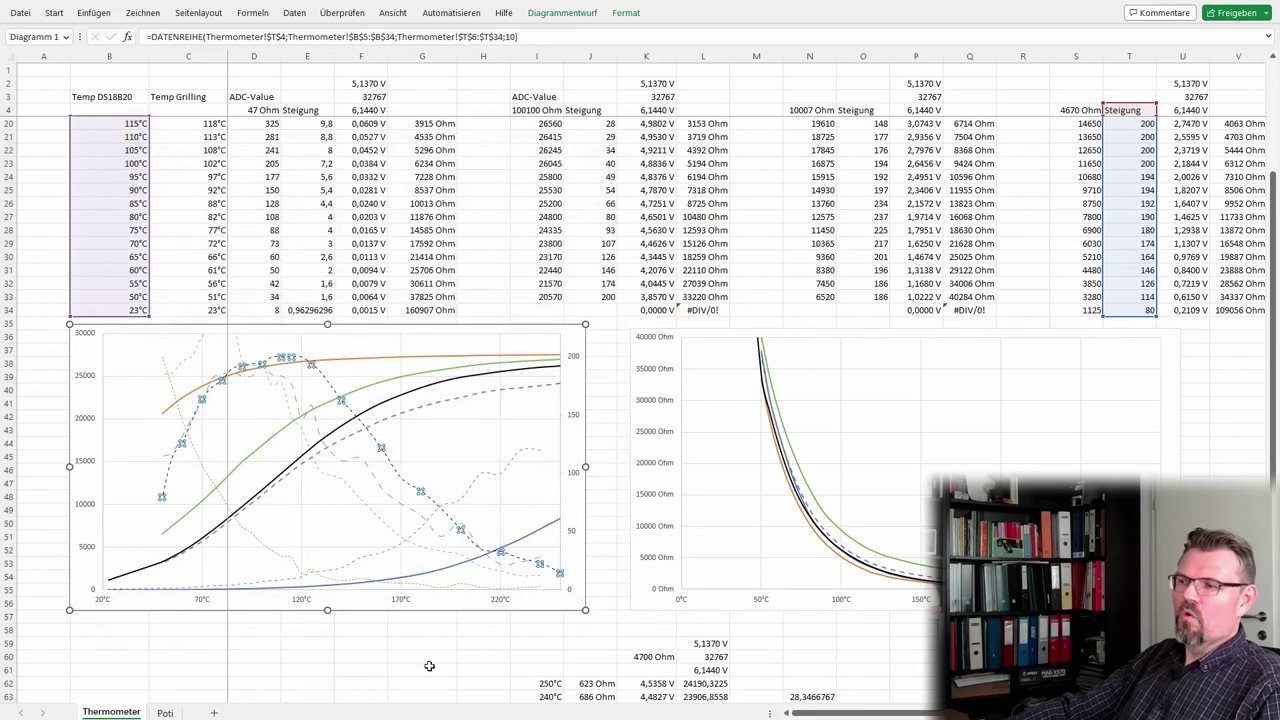
pyautogui.press('Up')
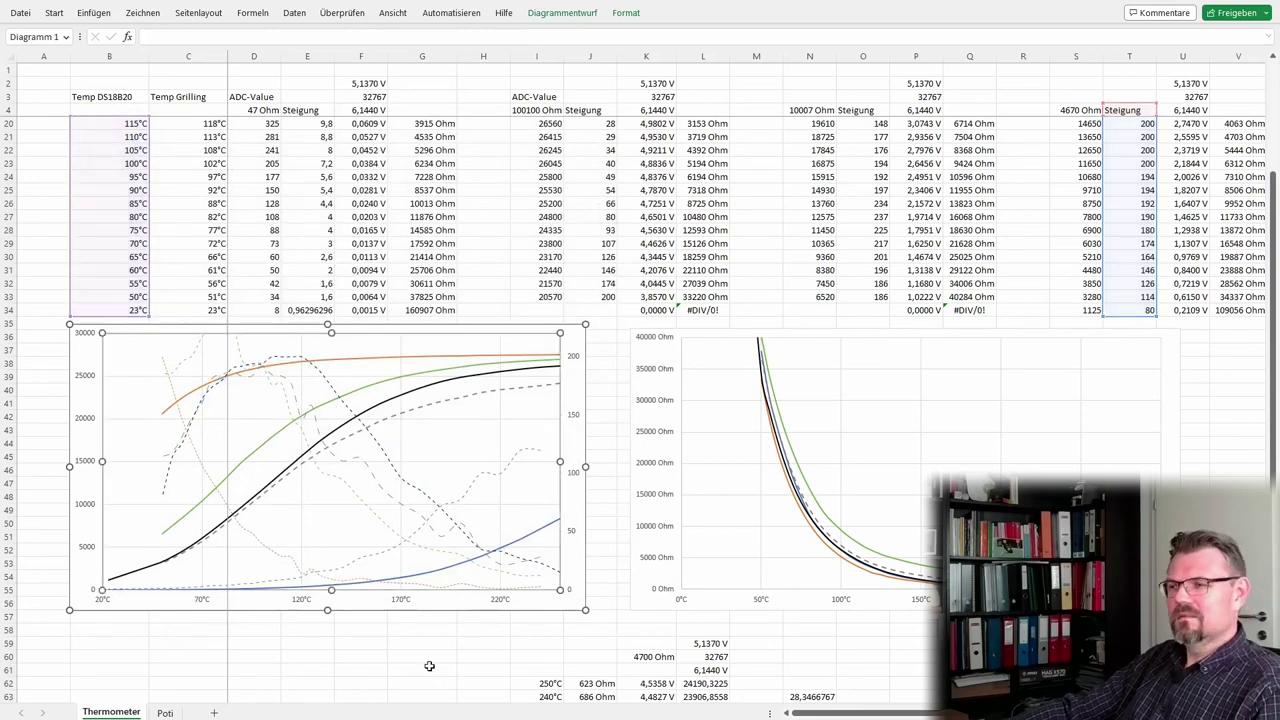
pyautogui.click(429, 666)
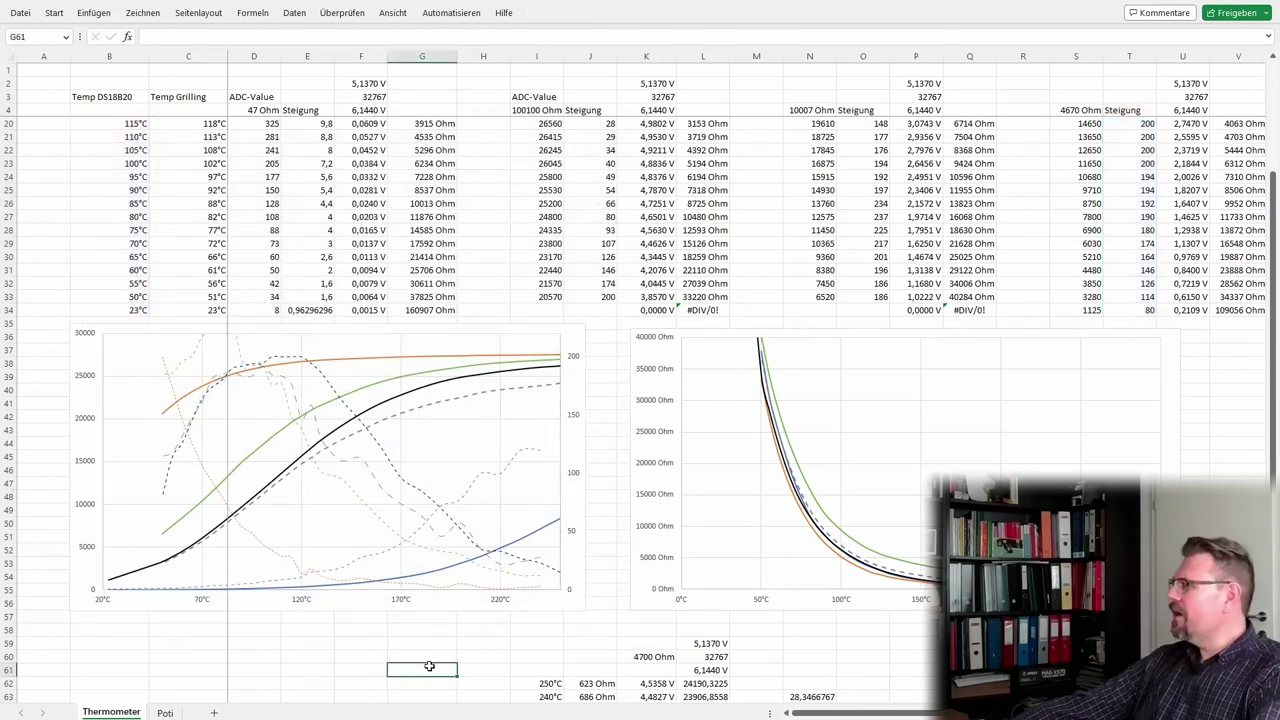